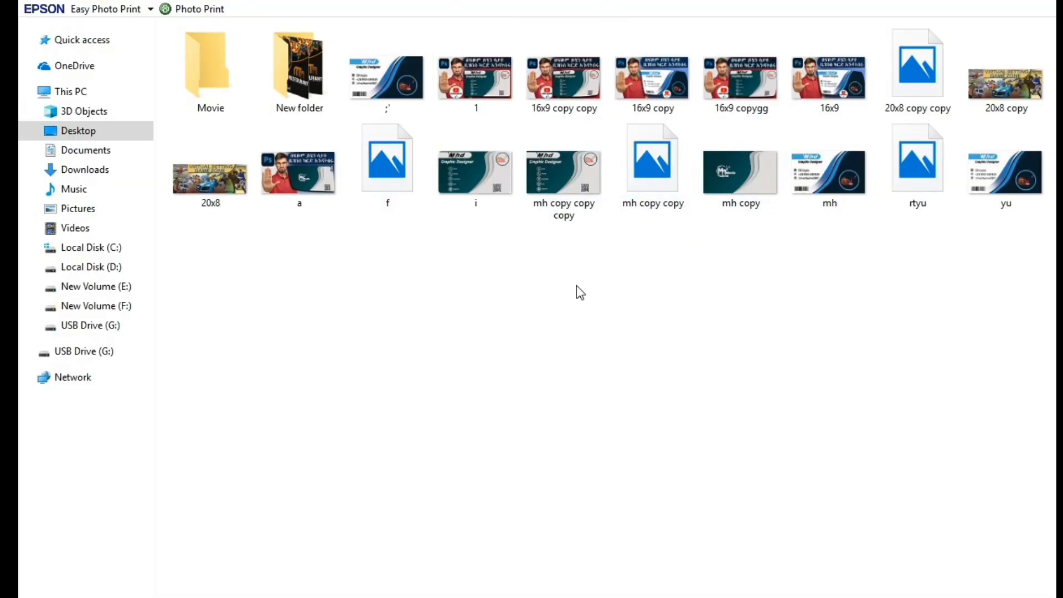
# Step: Open the mh copy copy card design from the Desktop folder in Photoshop
pyautogui.click(748, 185)
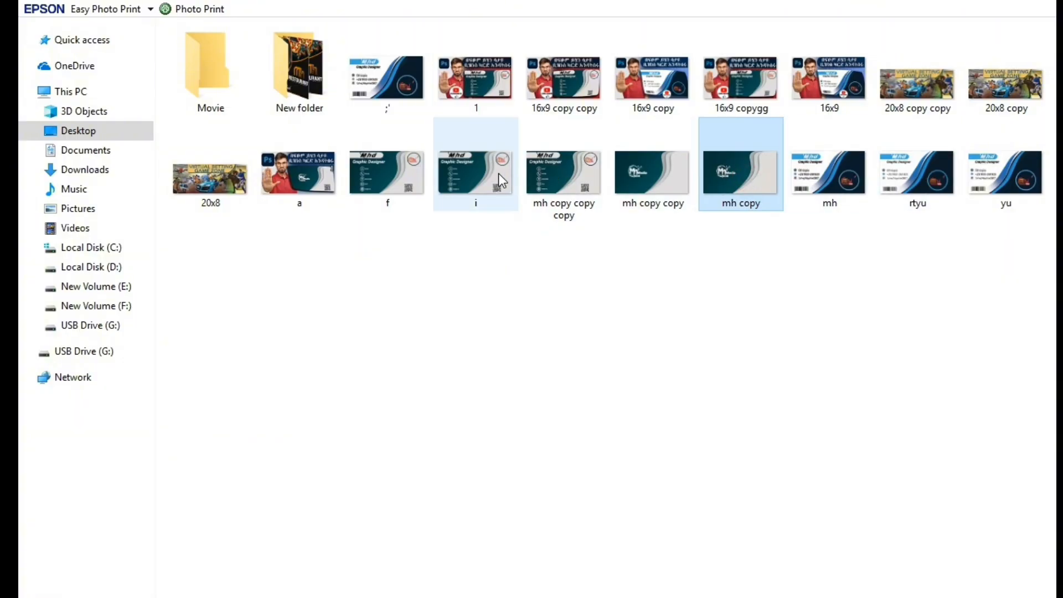
pyautogui.click(635, 192)
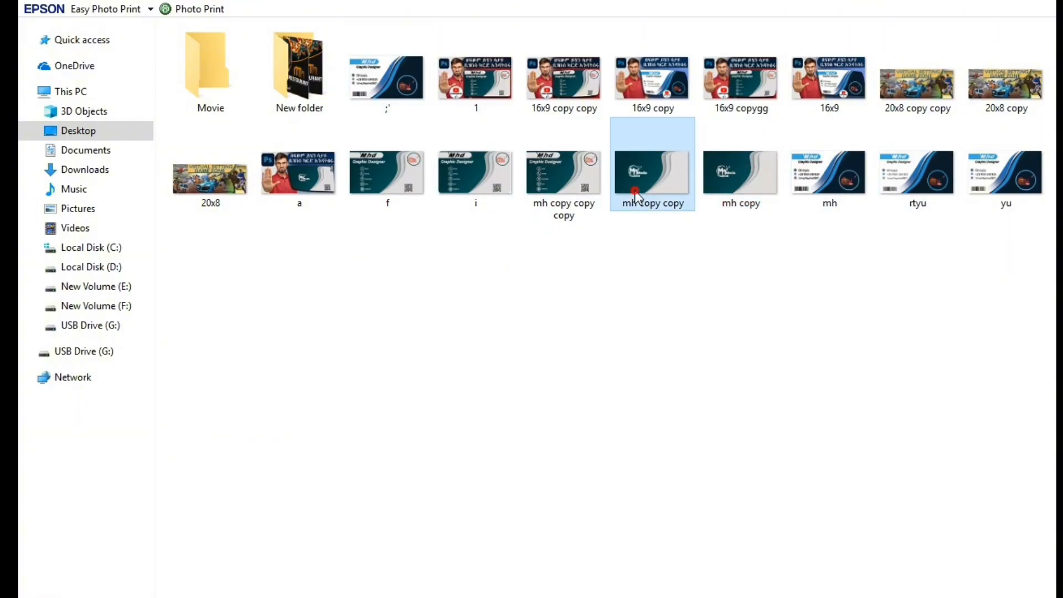
pyautogui.moveTo(642, 172); pyautogui.dragTo(498, 320)
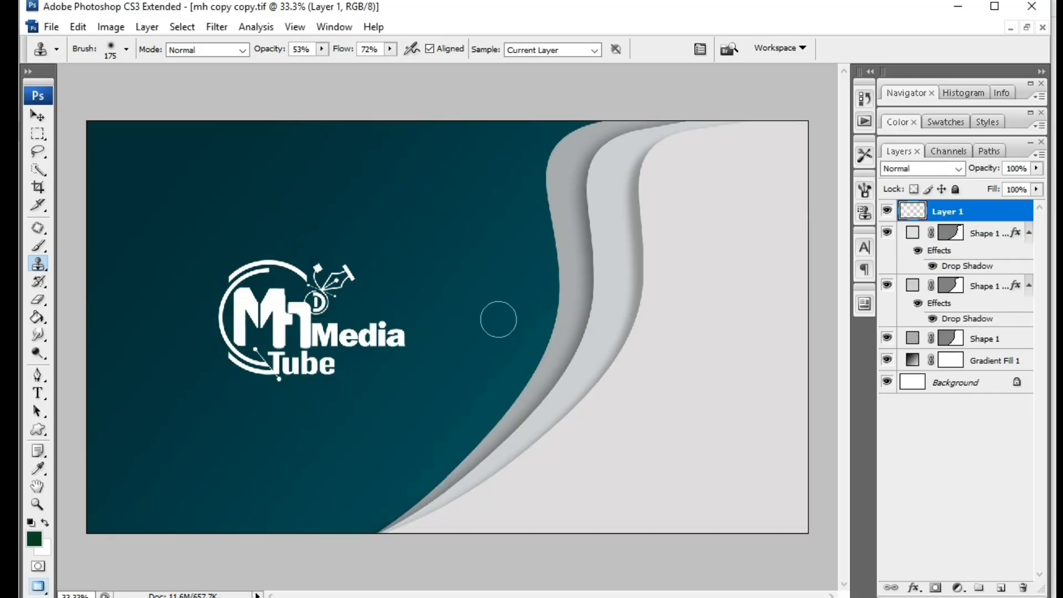
# Step: Activate the Move tool and restore the reference card design to a floating document window
pyautogui.scroll(-5, 497, 317)
pyautogui.scroll(4, 462, 245)
pyautogui.scroll(-2, 461, 245)
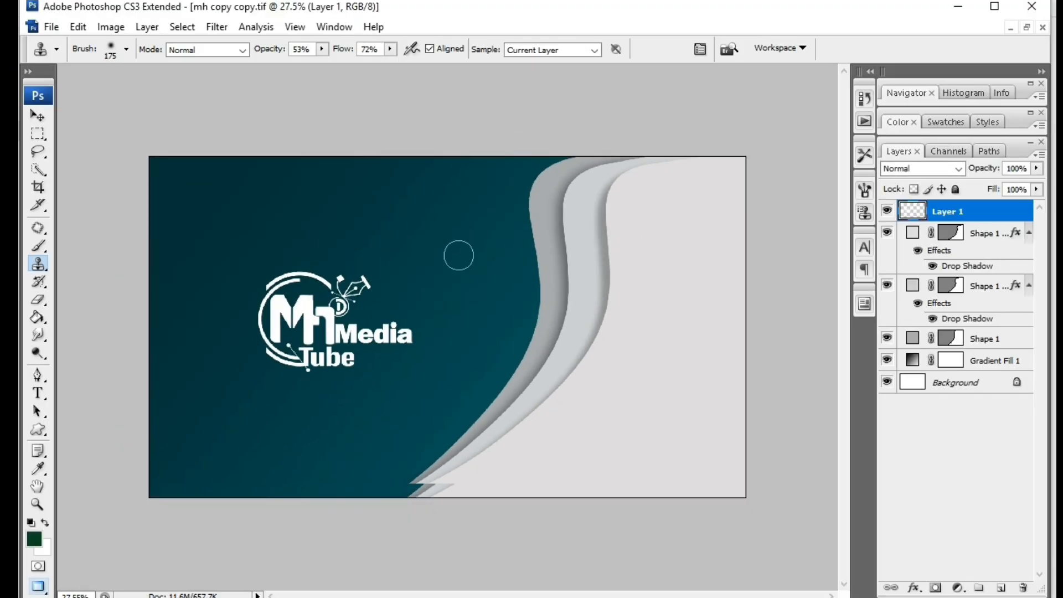
pyautogui.press('v')
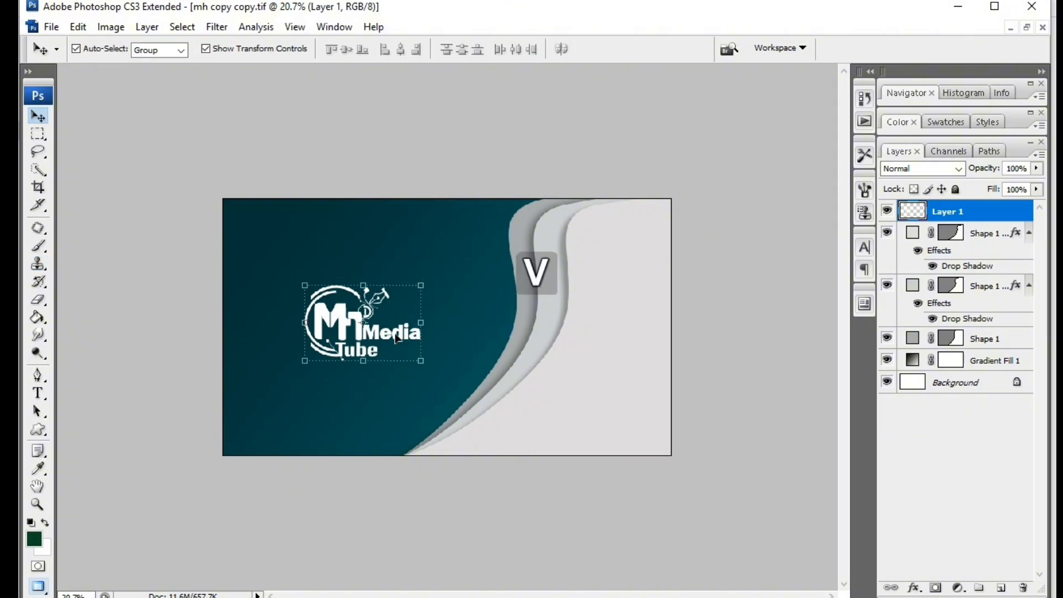
pyautogui.scroll(-1, 452, 212)
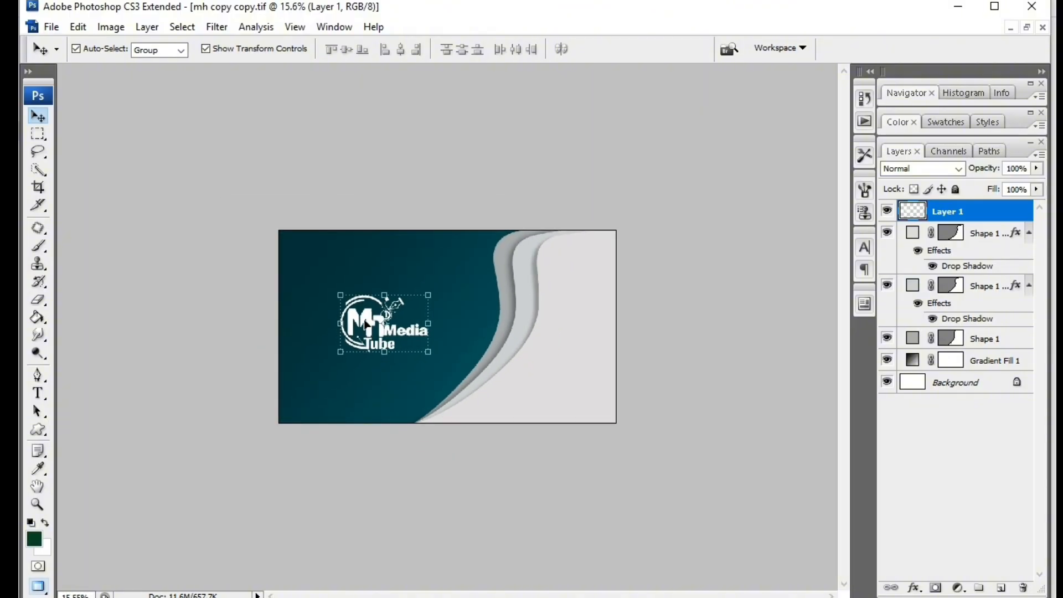
pyautogui.scroll(1, 364, 322)
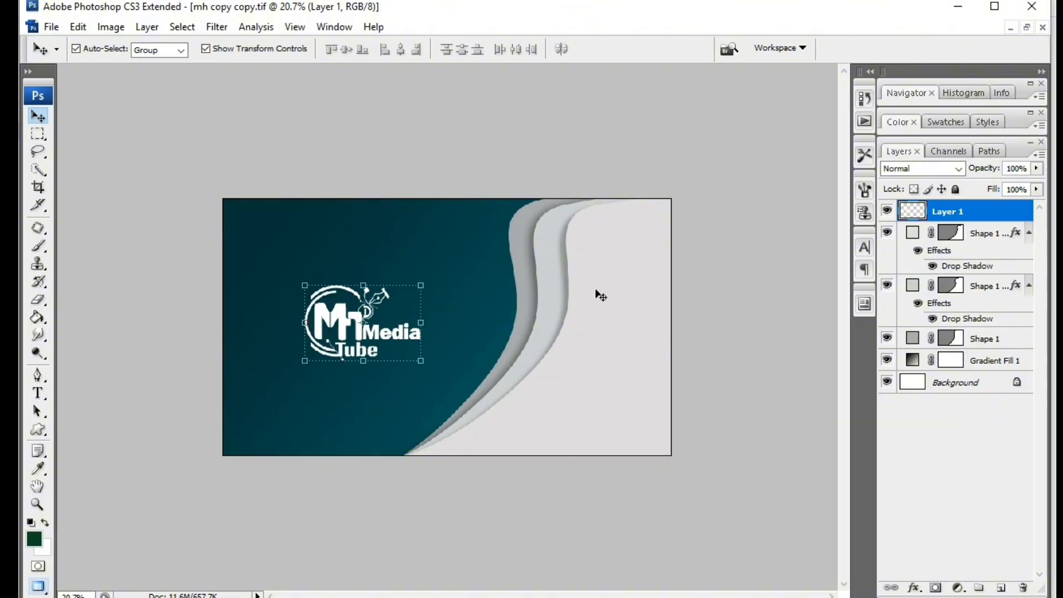
pyautogui.click(1026, 28)
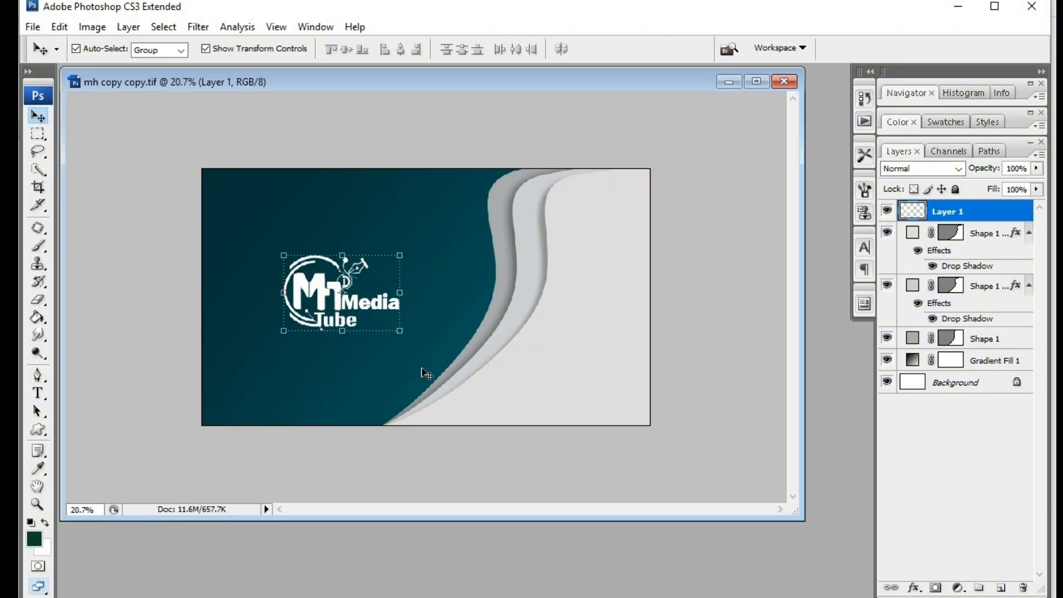
# Step: Start a new document and set its width and height units to inches
pyautogui.click(32, 27)
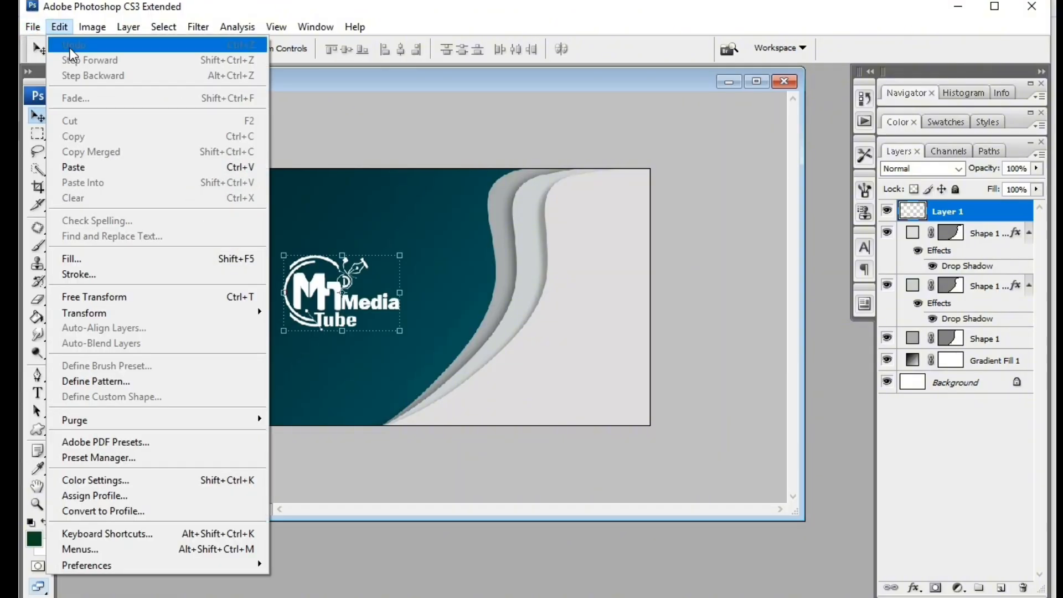
pyautogui.click(59, 27)
pyautogui.click(33, 26)
pyautogui.click(59, 49)
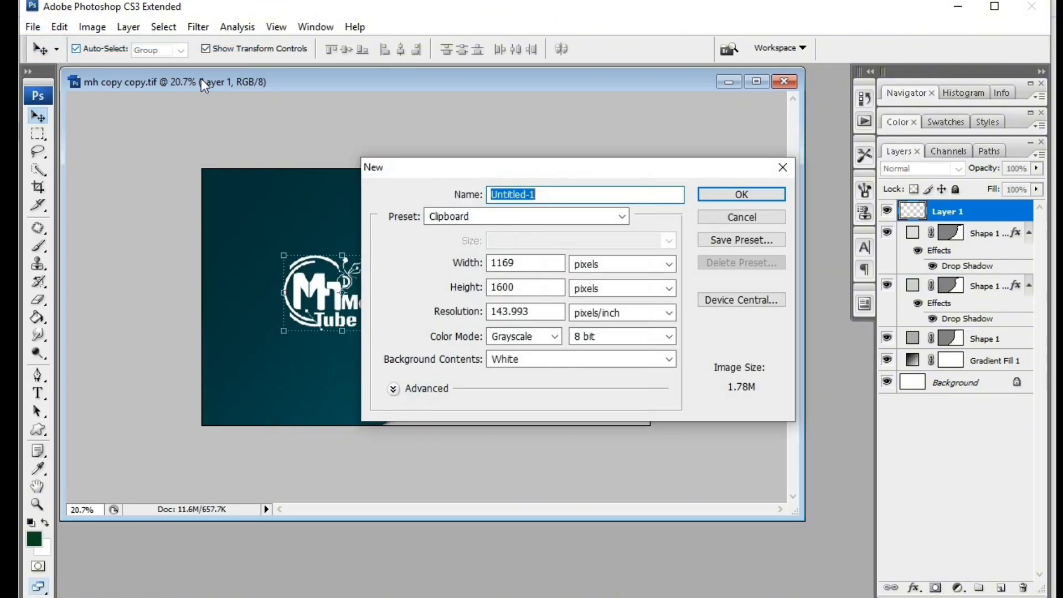
pyautogui.click(617, 265)
pyautogui.click(618, 268)
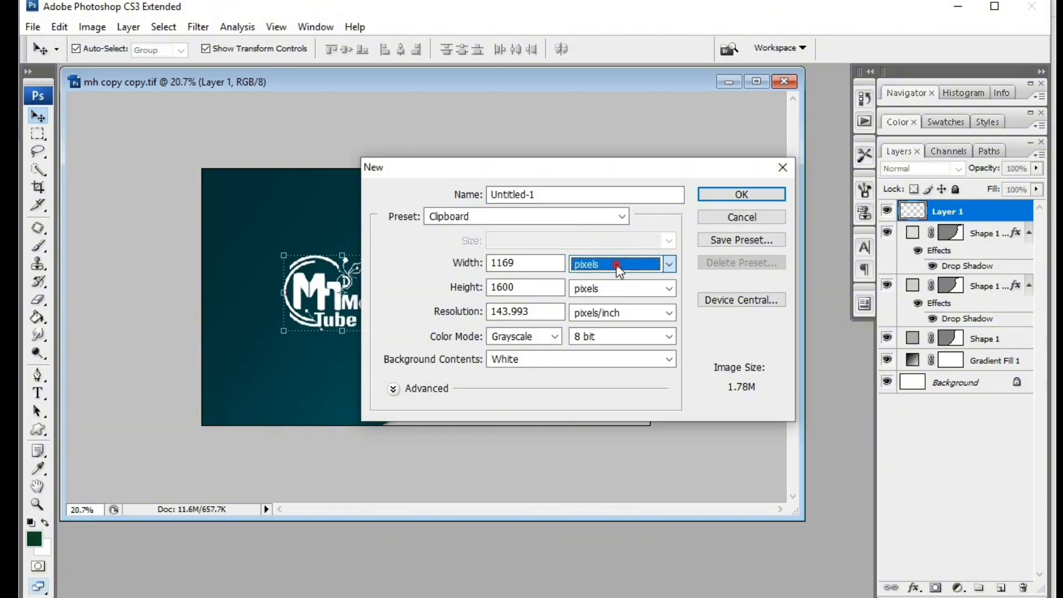
pyautogui.click(600, 268)
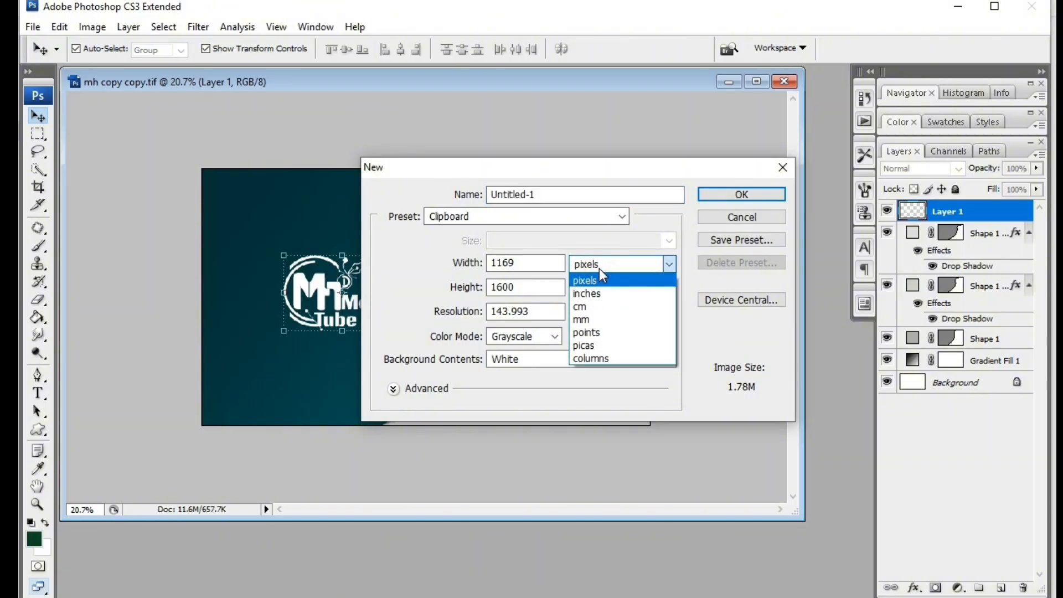
pyautogui.click(601, 266)
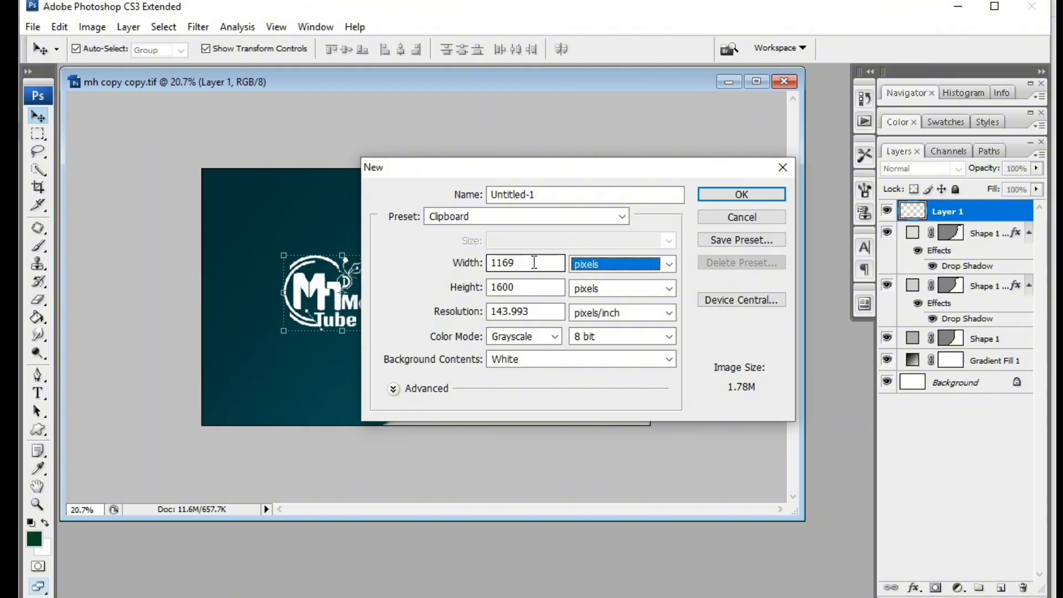
pyautogui.click(609, 264)
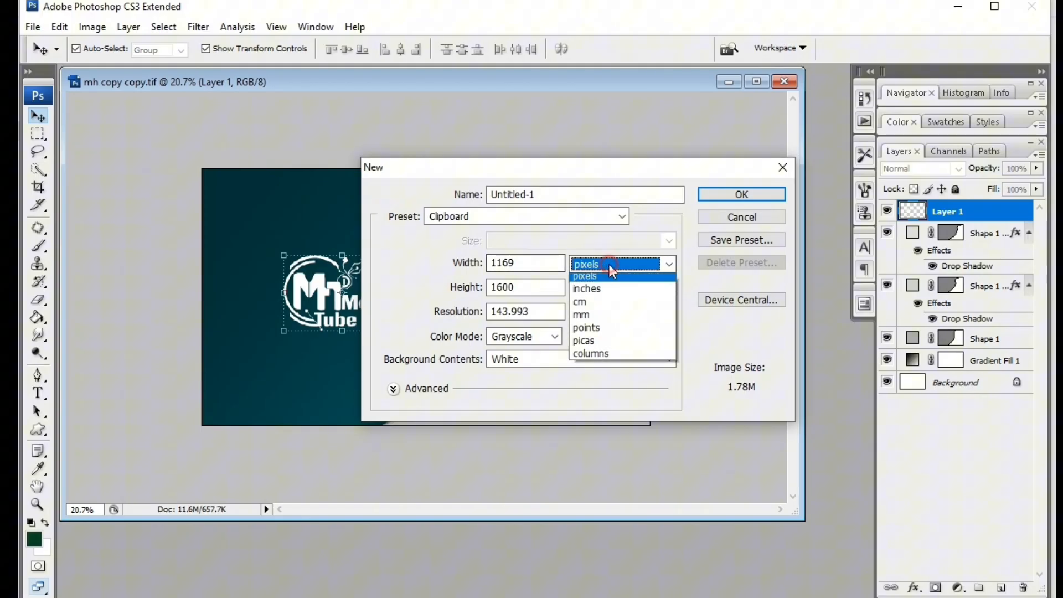
pyautogui.click(606, 298)
# Step: Set the new document's width to 3.5 inches and its height to 2 inches
pyautogui.click(528, 263)
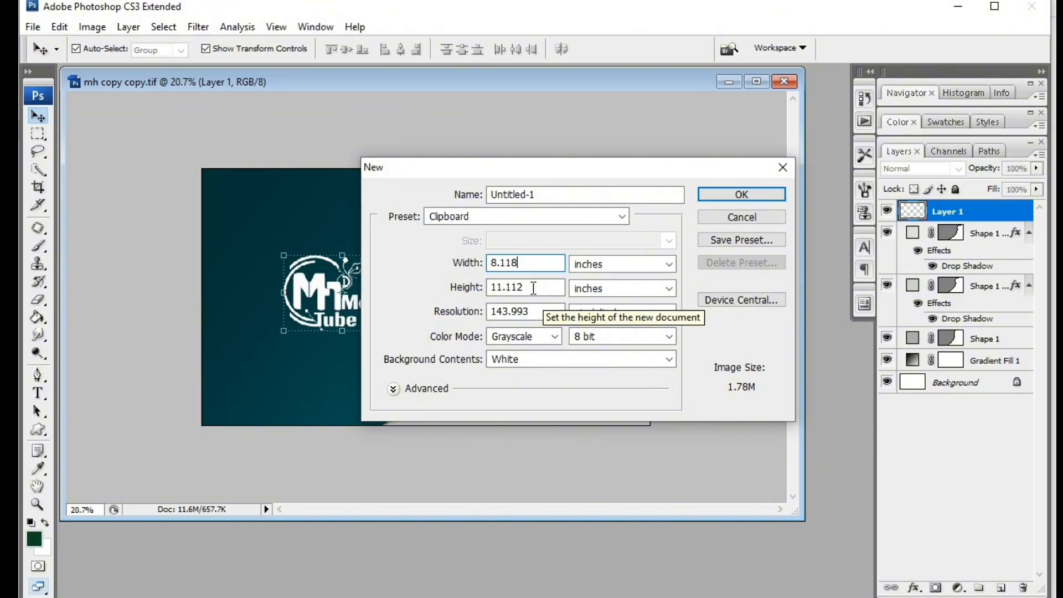
pyautogui.doubleClick(535, 263)
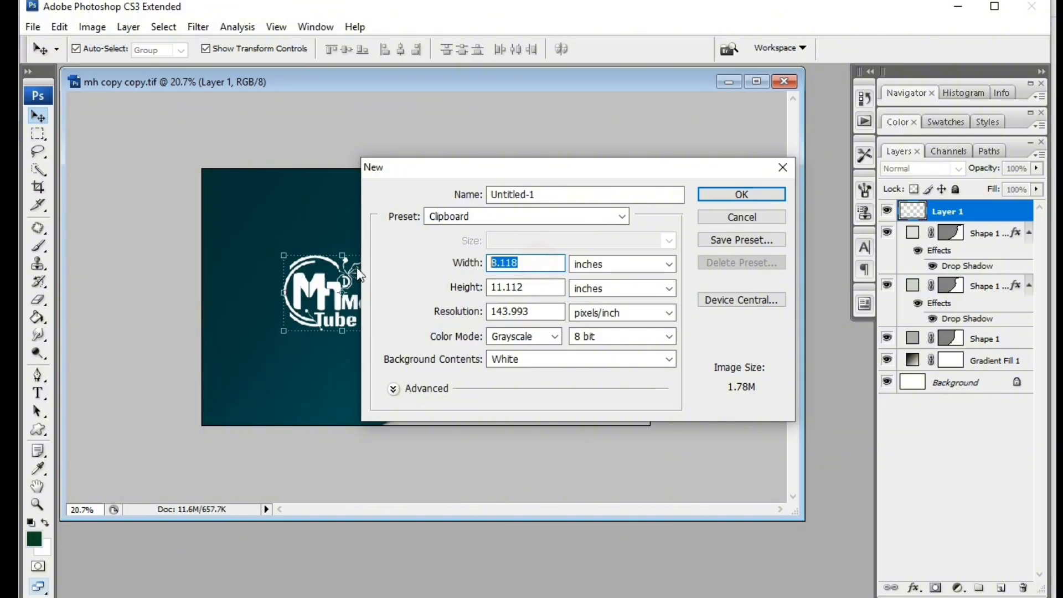
pyautogui.write('3.5')
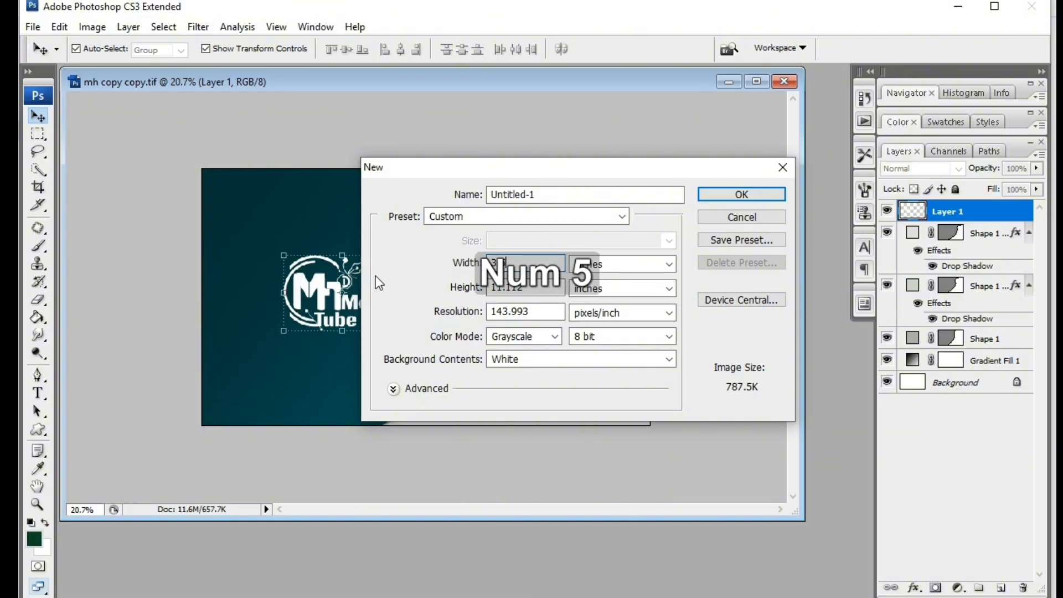
pyautogui.doubleClick(539, 286)
pyautogui.write('2')
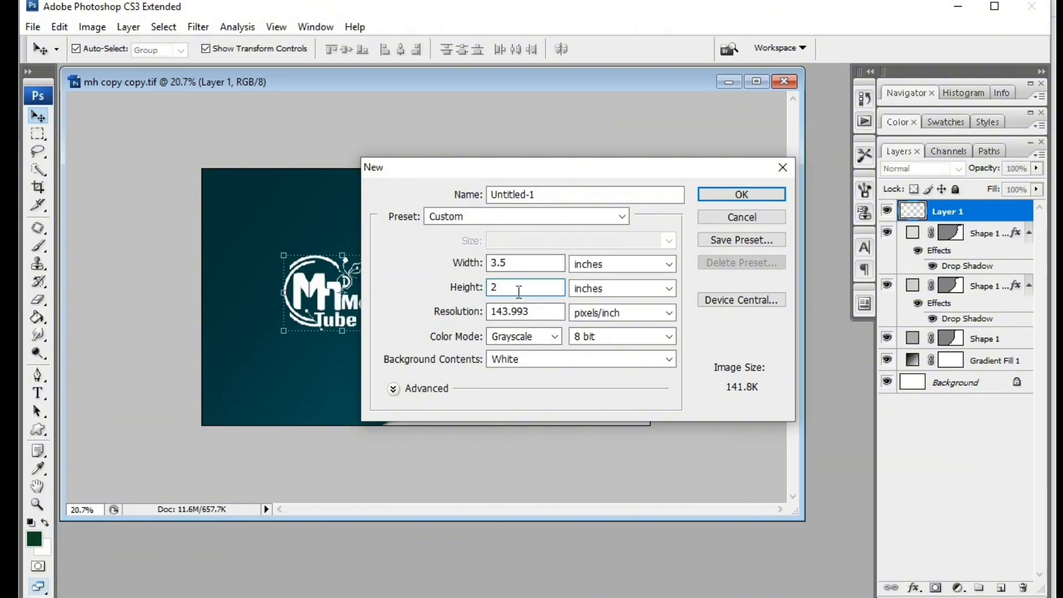
# Step: Set the new document's resolution to 300 pixels/cm
pyautogui.click(595, 314)
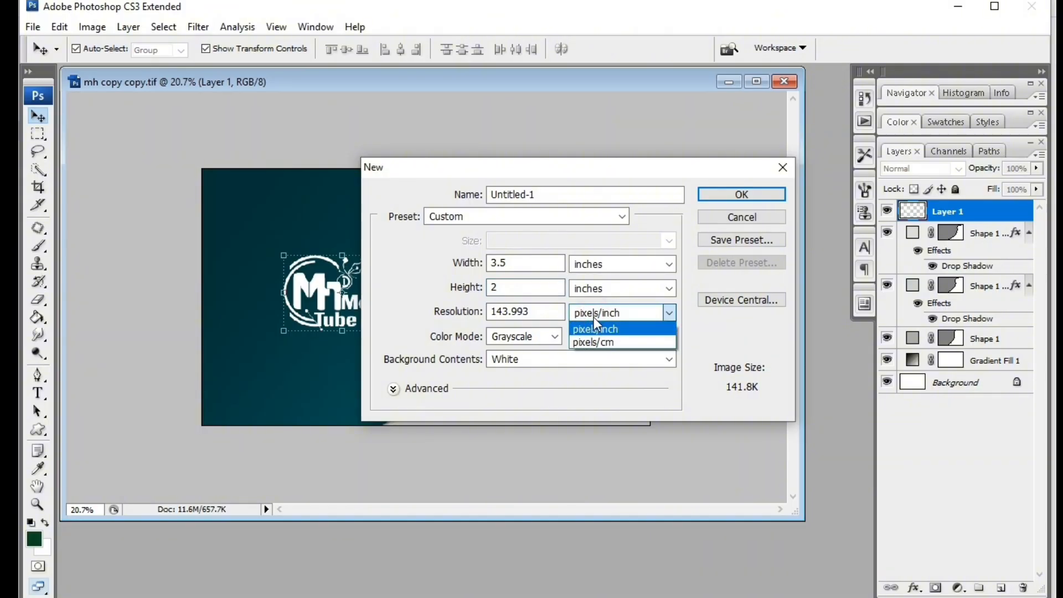
pyautogui.click(601, 343)
pyautogui.moveTo(527, 310); pyautogui.dragTo(449, 320)
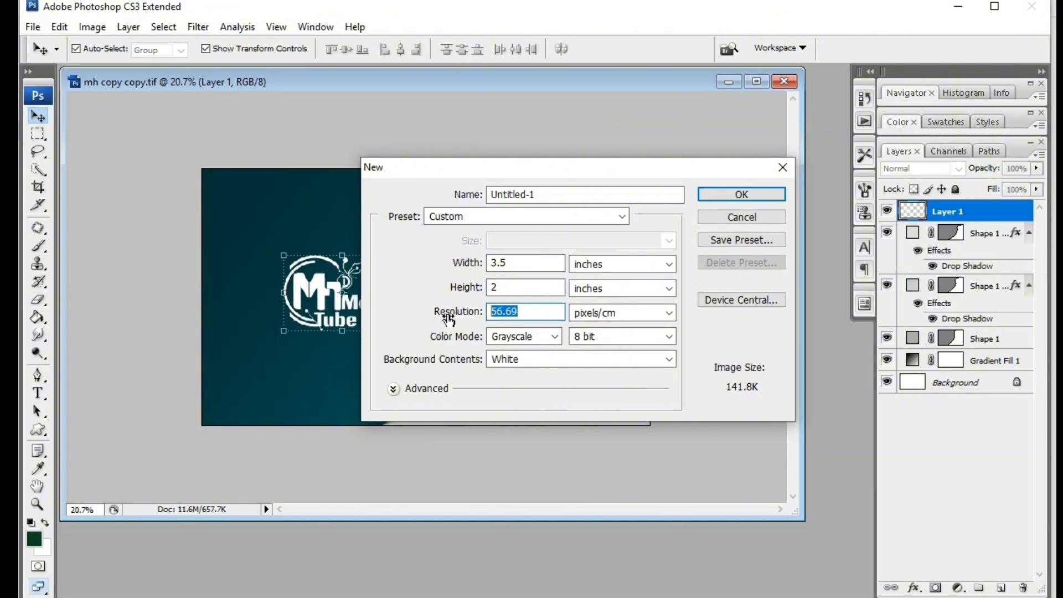
pyautogui.write('300')
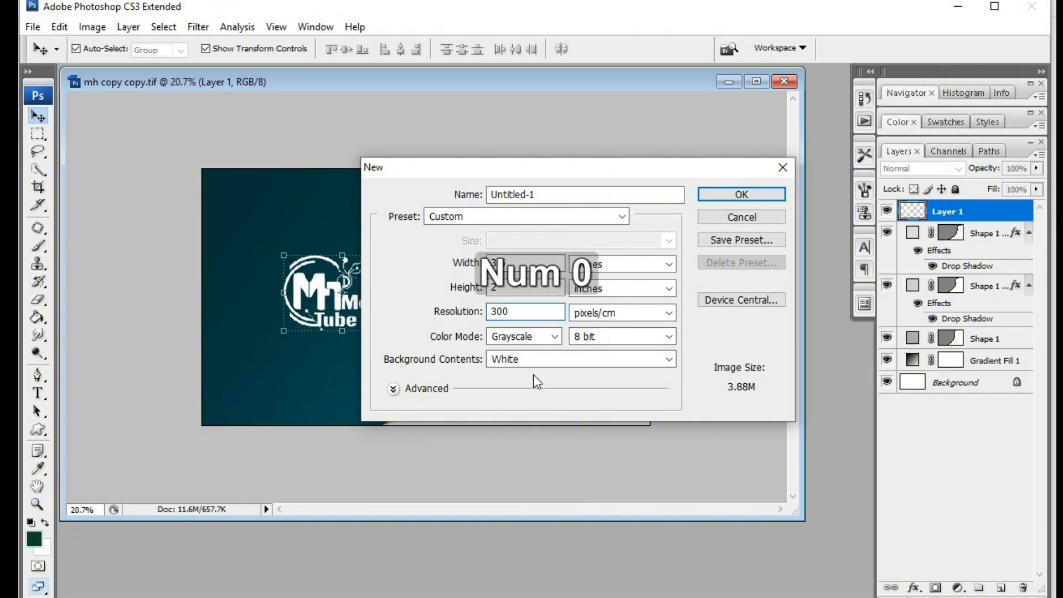
# Step: Choose RGB Color mode at 8 bit and create the new document
pyautogui.click(553, 337)
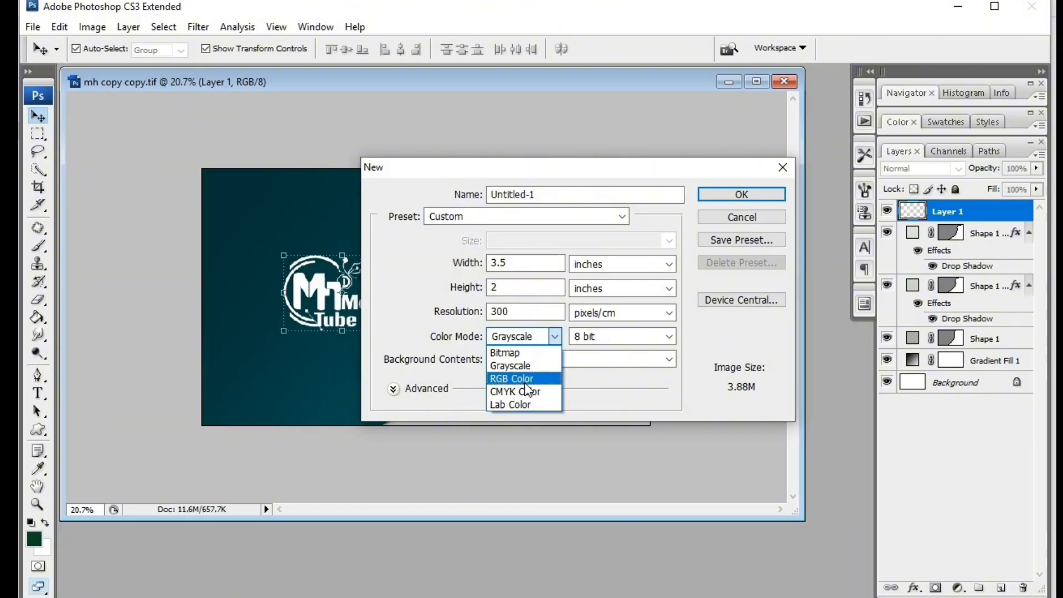
pyautogui.click(526, 382)
pyautogui.click(620, 337)
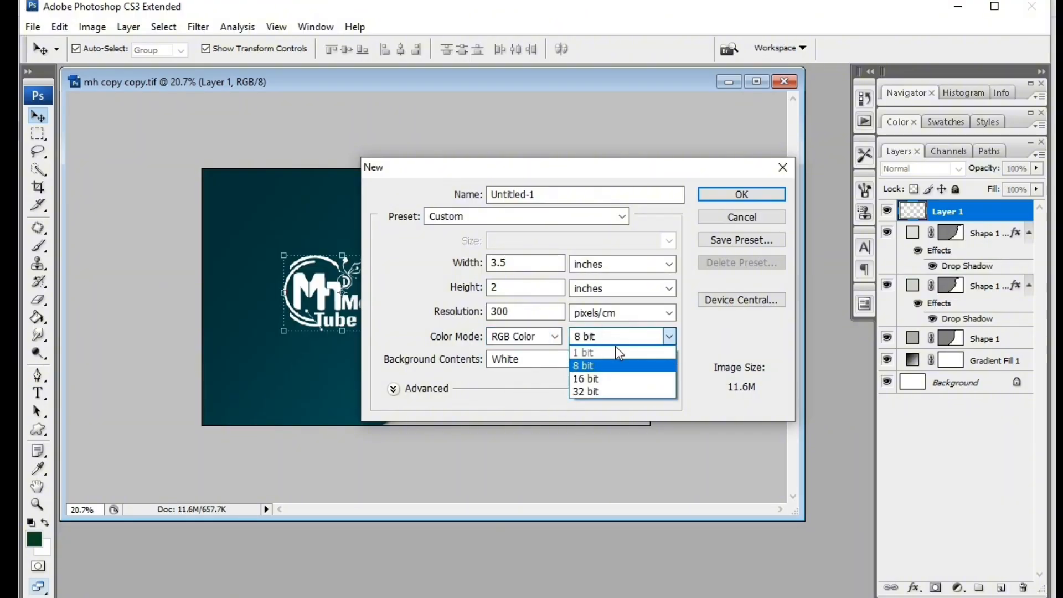
pyautogui.click(609, 365)
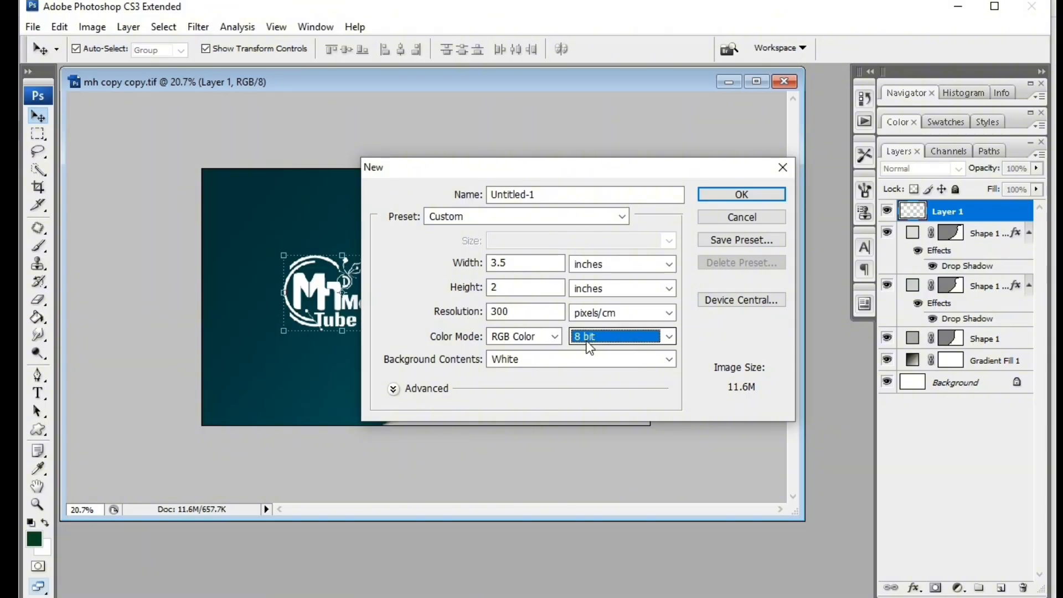
pyautogui.click(741, 197)
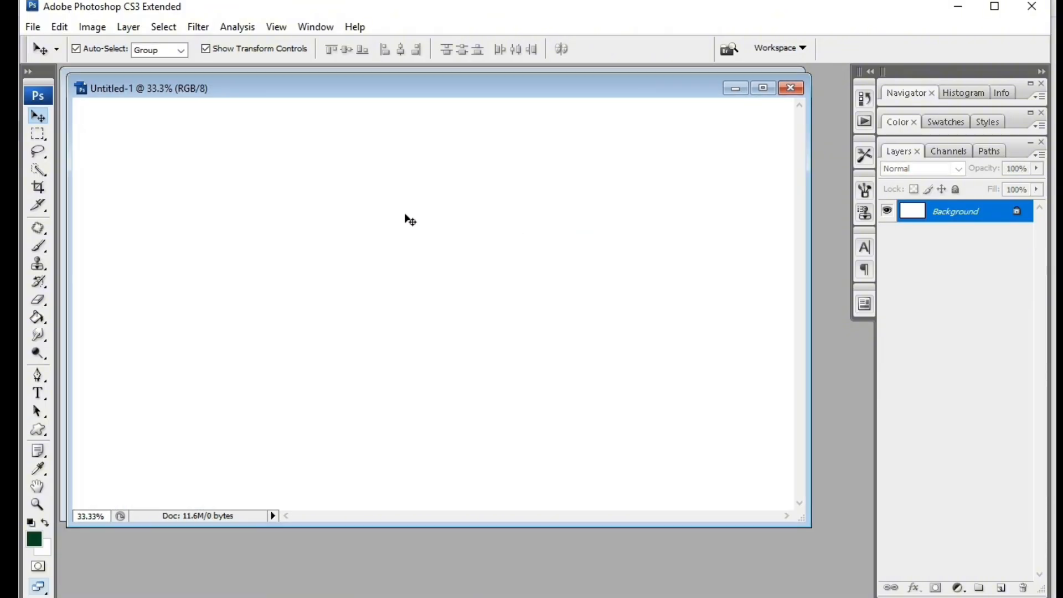
# Step: Arrange the reference card and the blank document side by side, with the blank document in front
pyautogui.scroll(-3, 420, 294)
pyautogui.scroll(2, 416, 292)
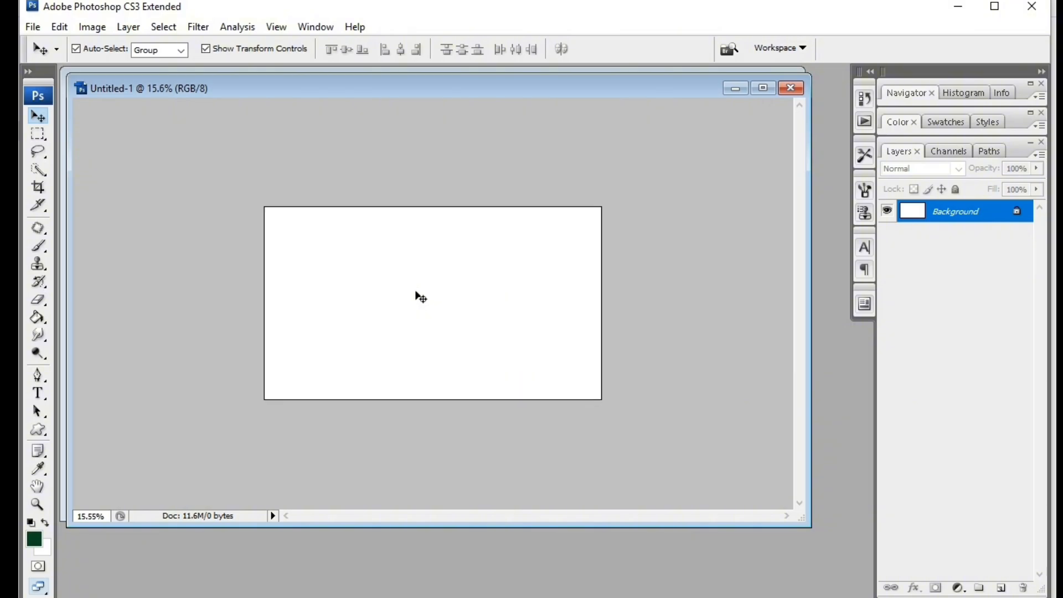
pyautogui.moveTo(336, 88); pyautogui.dragTo(579, 83)
pyautogui.click(297, 118)
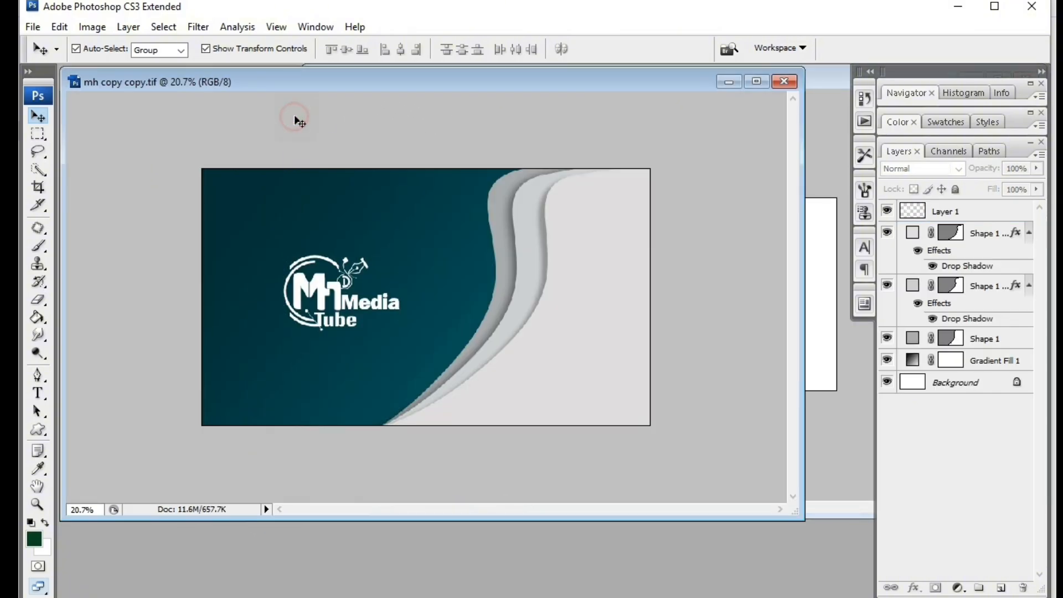
pyautogui.moveTo(441, 87); pyautogui.dragTo(296, 87)
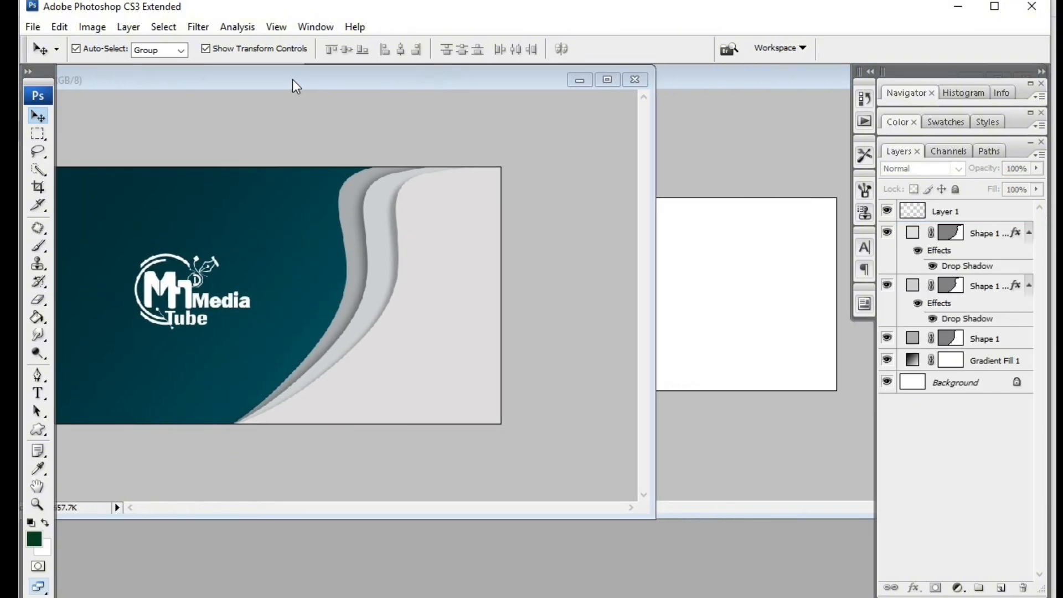
pyautogui.click(709, 150)
pyautogui.moveTo(670, 89); pyautogui.dragTo(574, 88)
pyautogui.scroll(-2, 553, 265)
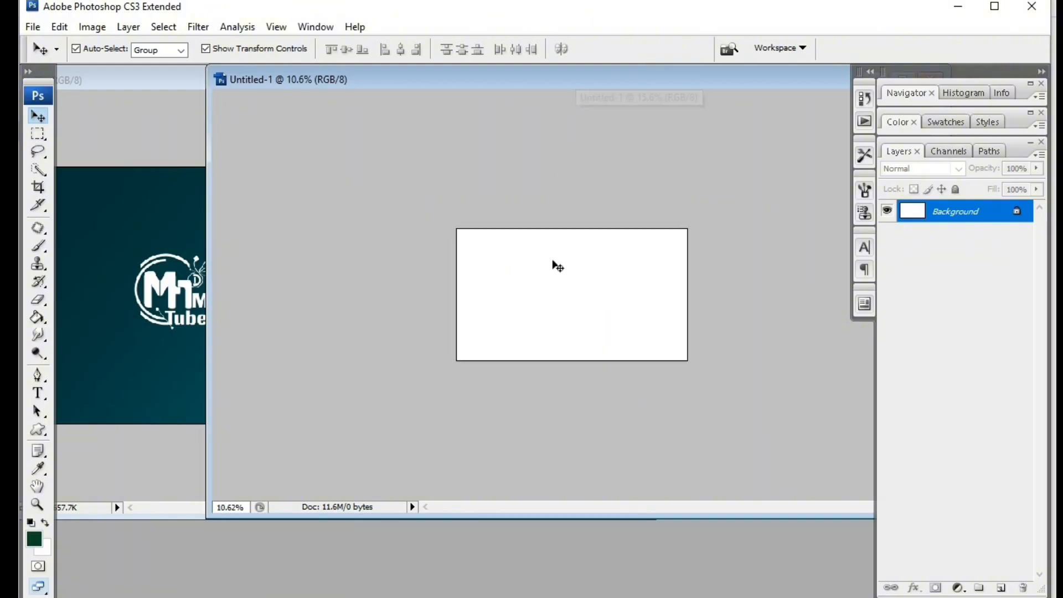
pyautogui.scroll(2, 553, 265)
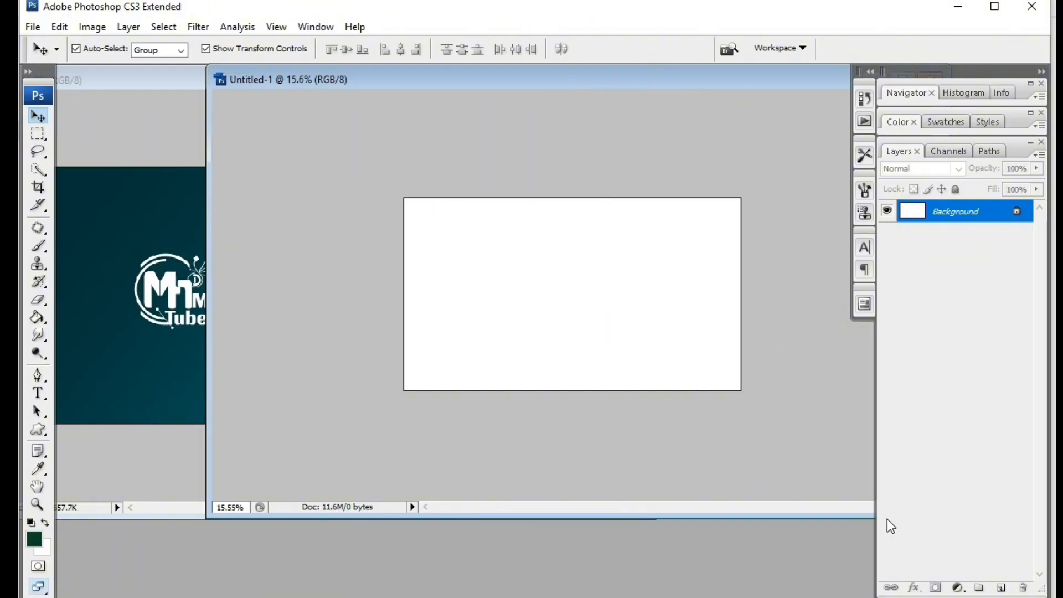
# Step: Add a Gradient fill layer above the background and open its gradient presets
pyautogui.click(958, 588)
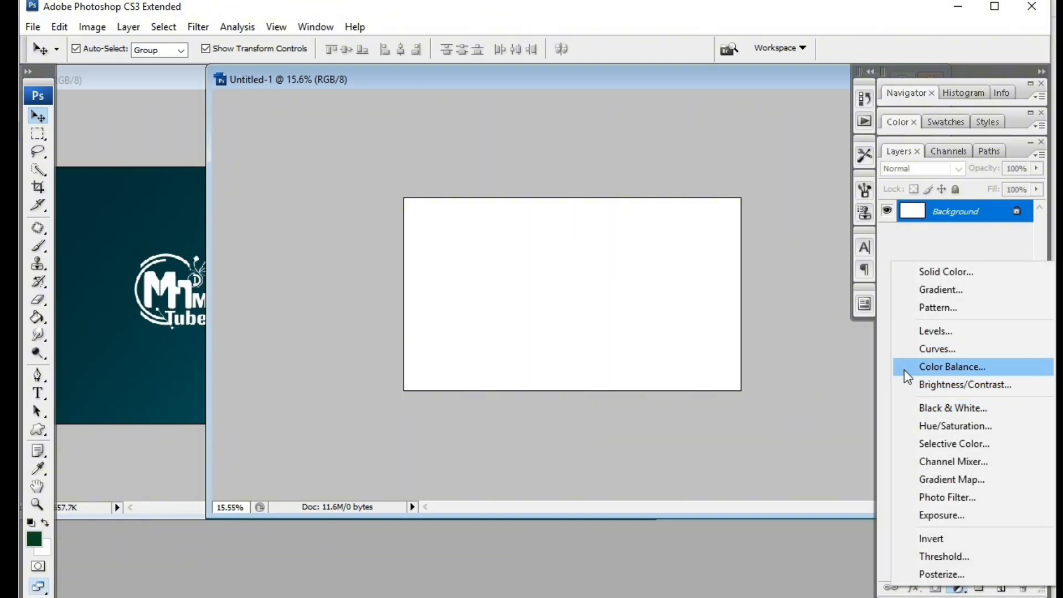
pyautogui.click(947, 295)
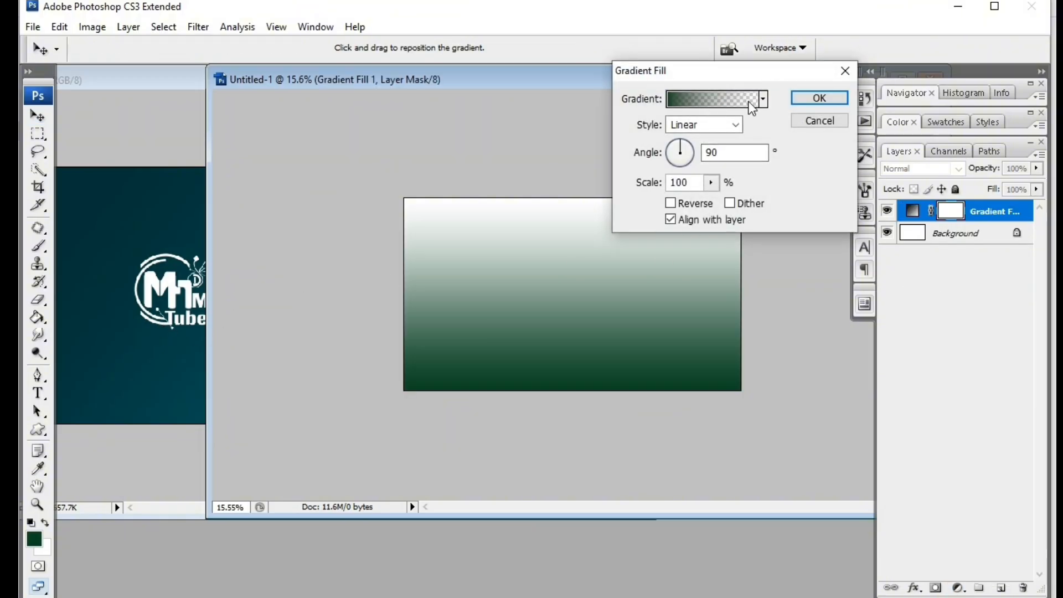
pyautogui.click(762, 99)
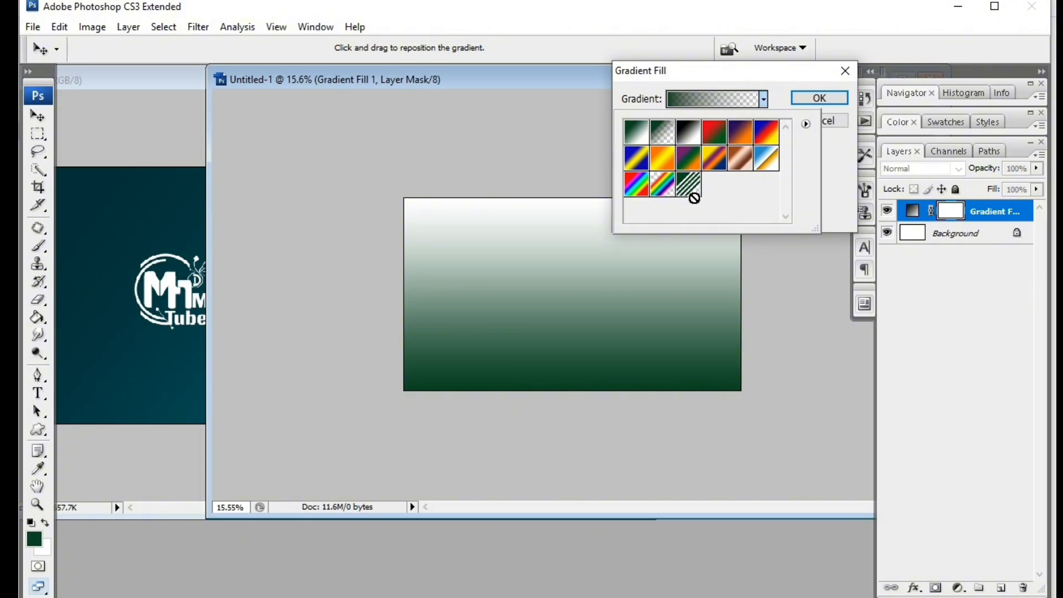
# Step: Try out several preset gradients on the fill layer
pyautogui.click(687, 131)
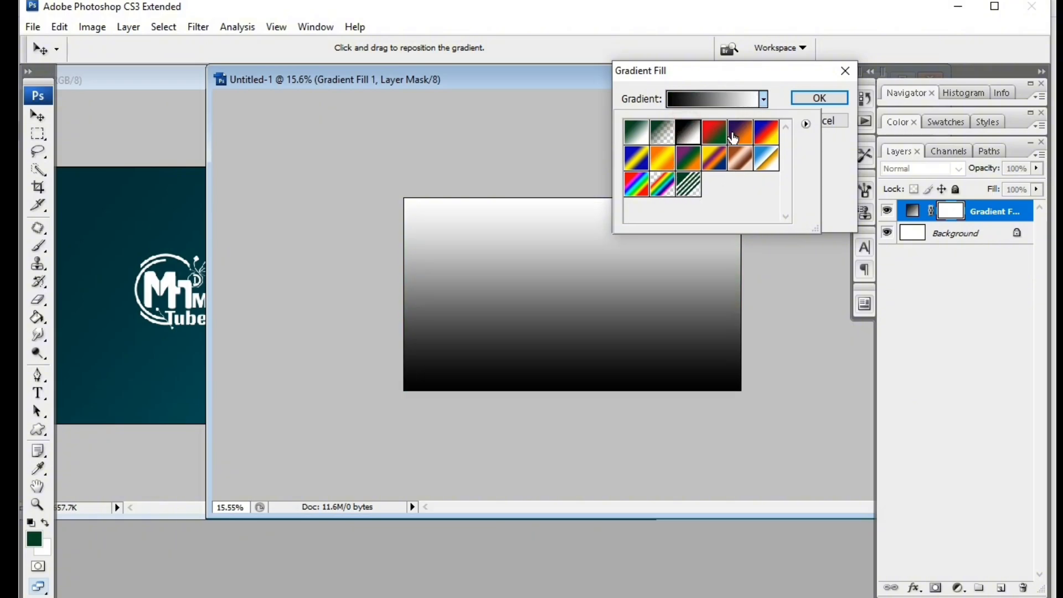
pyautogui.click(714, 132)
pyautogui.click(741, 133)
pyautogui.click(770, 136)
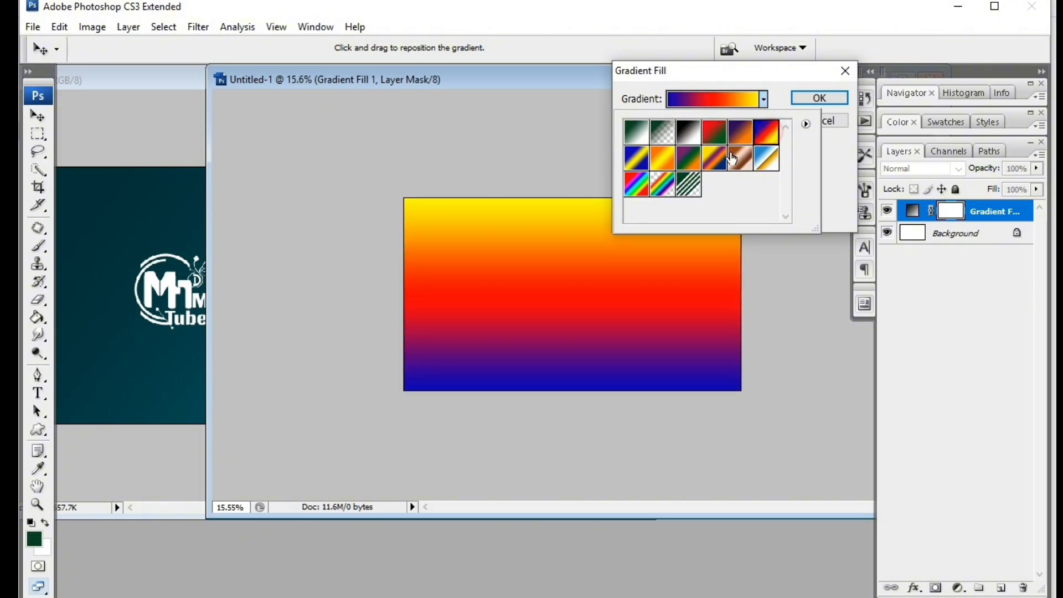
pyautogui.click(663, 160)
pyautogui.click(637, 159)
pyautogui.click(705, 162)
pyautogui.click(688, 159)
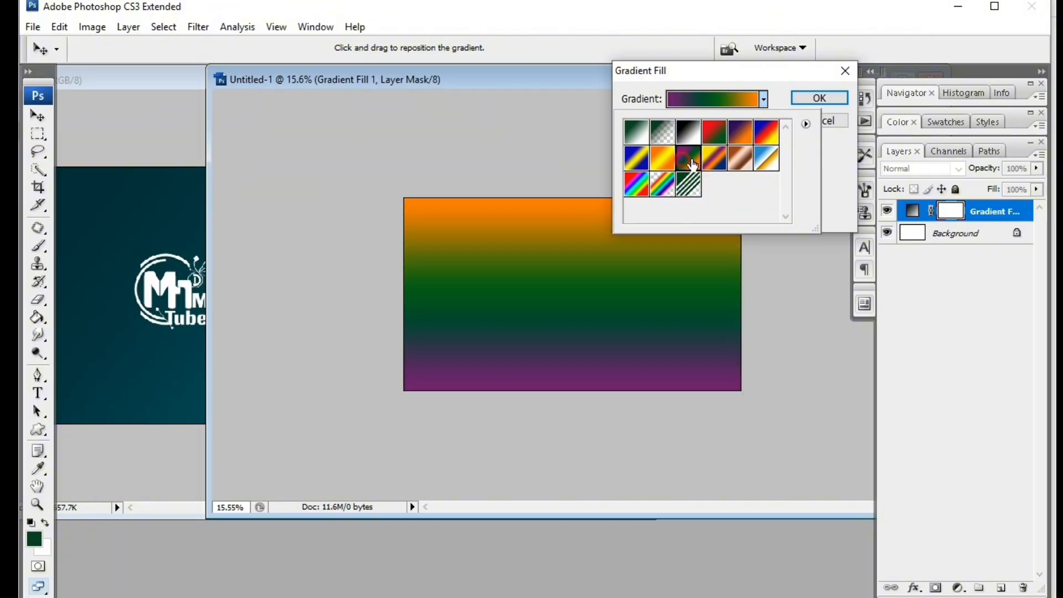
pyautogui.click(740, 159)
pyautogui.click(766, 160)
pyautogui.click(686, 184)
pyautogui.click(637, 187)
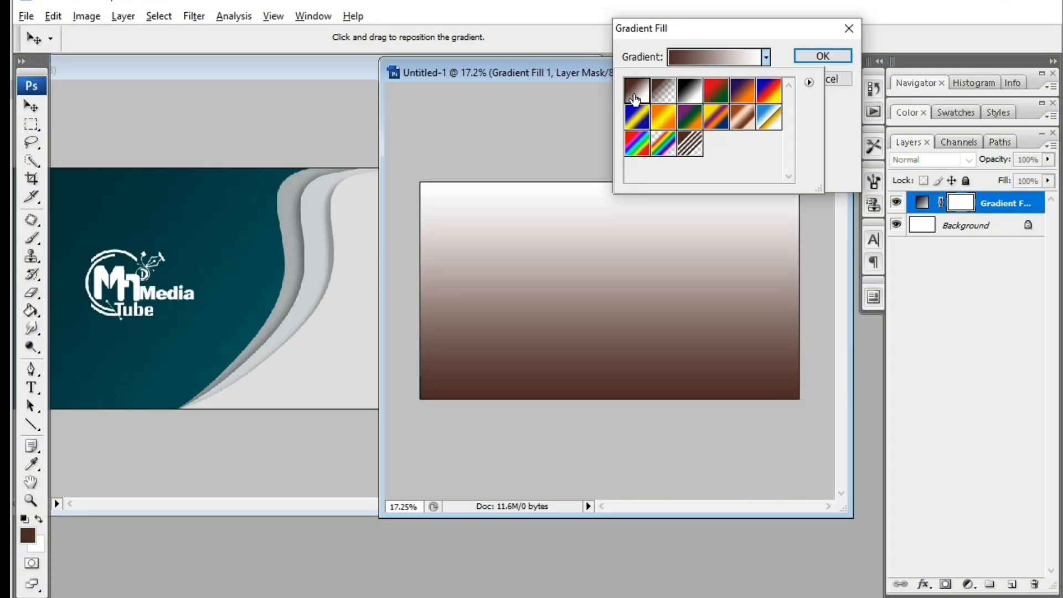
# Step: Choose the Foreground to Background gradient and set its start colour to the dark teal sampled from the reference card's upper-left corner
pyautogui.click(635, 95)
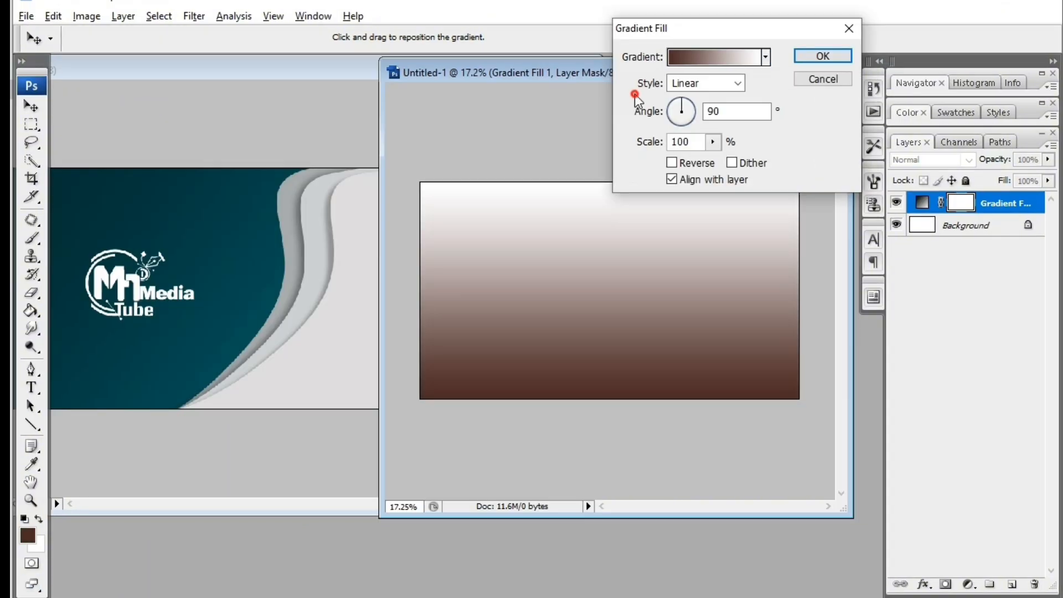
pyautogui.click(689, 61)
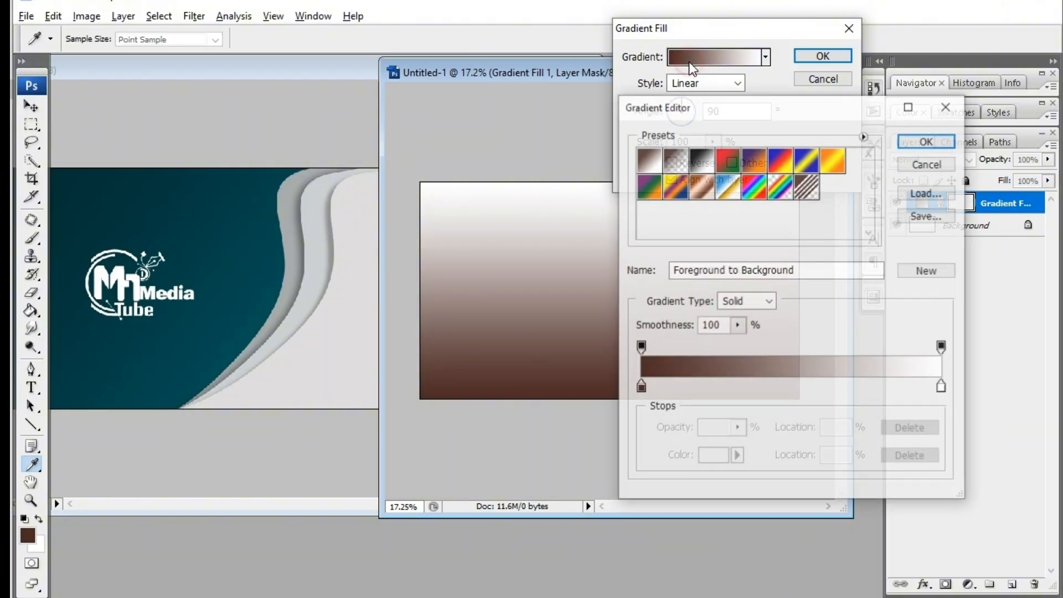
pyautogui.doubleClick(640, 387)
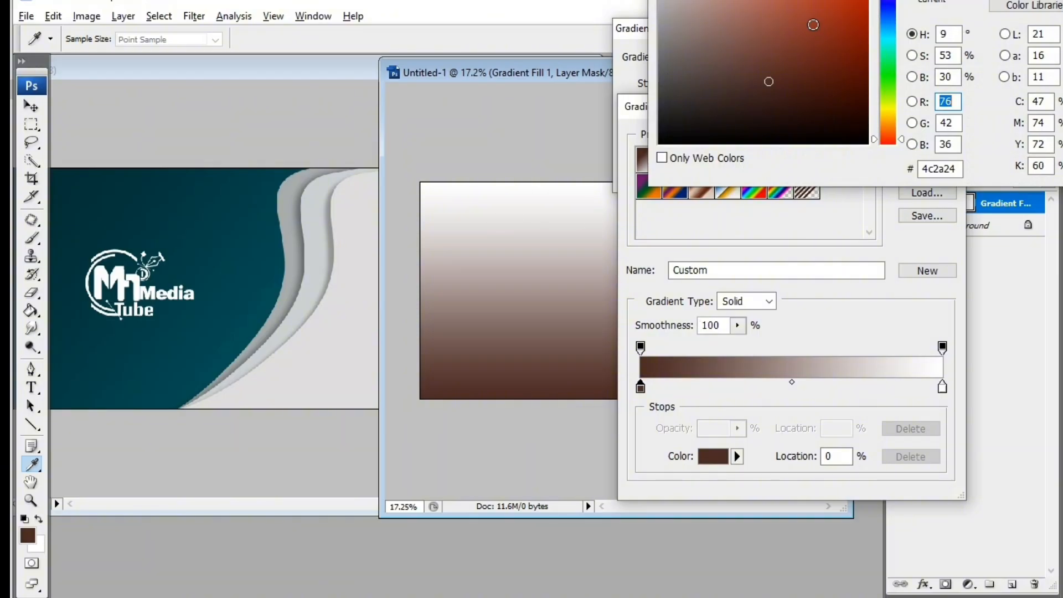
pyautogui.moveTo(889, 25); pyautogui.dragTo(890, 34)
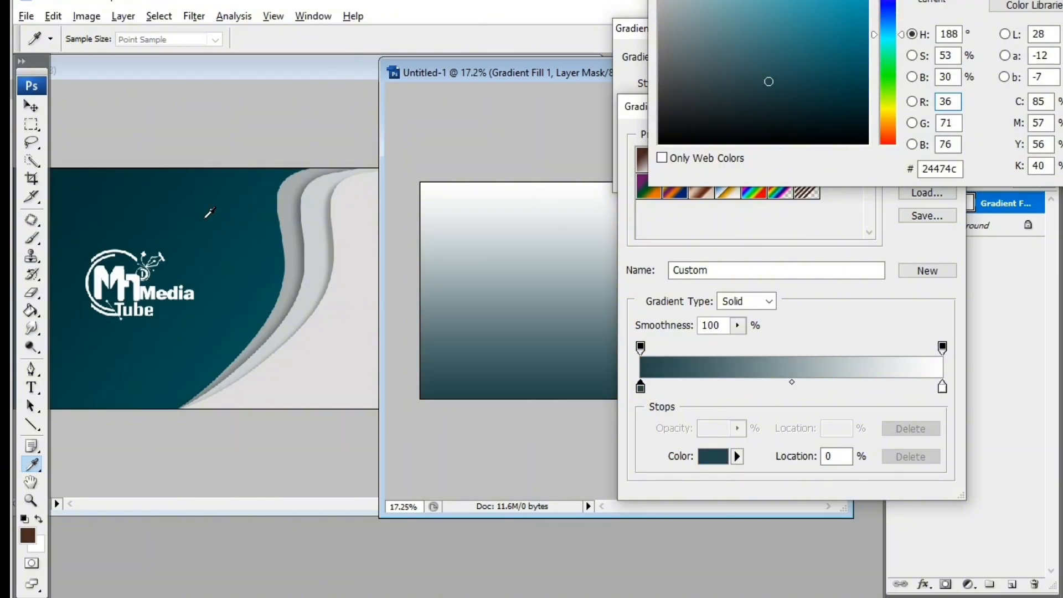
pyautogui.click(70, 185)
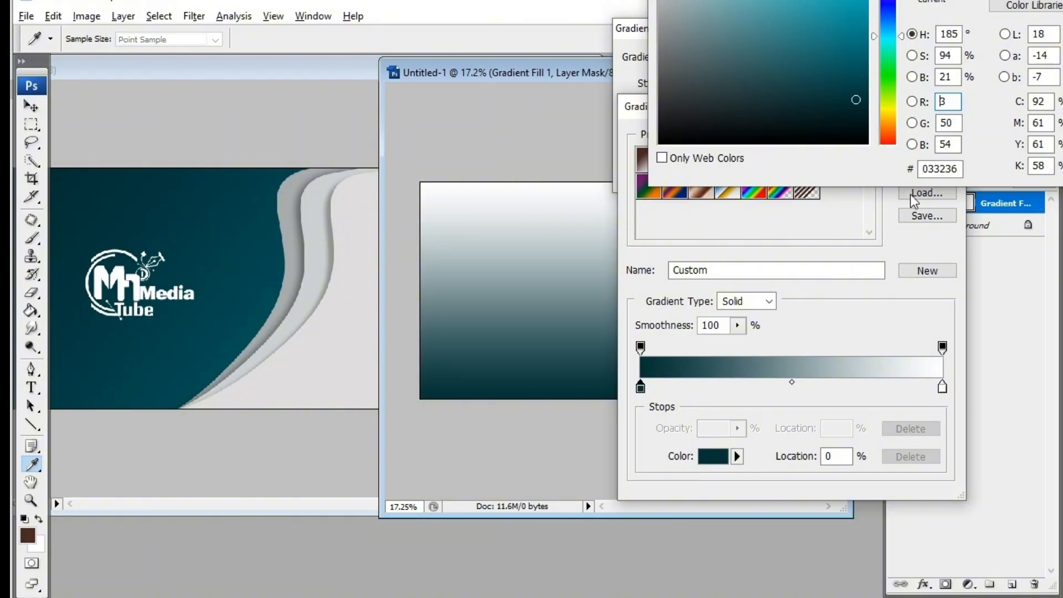
pyautogui.click(85, 189)
pyautogui.press('Return')
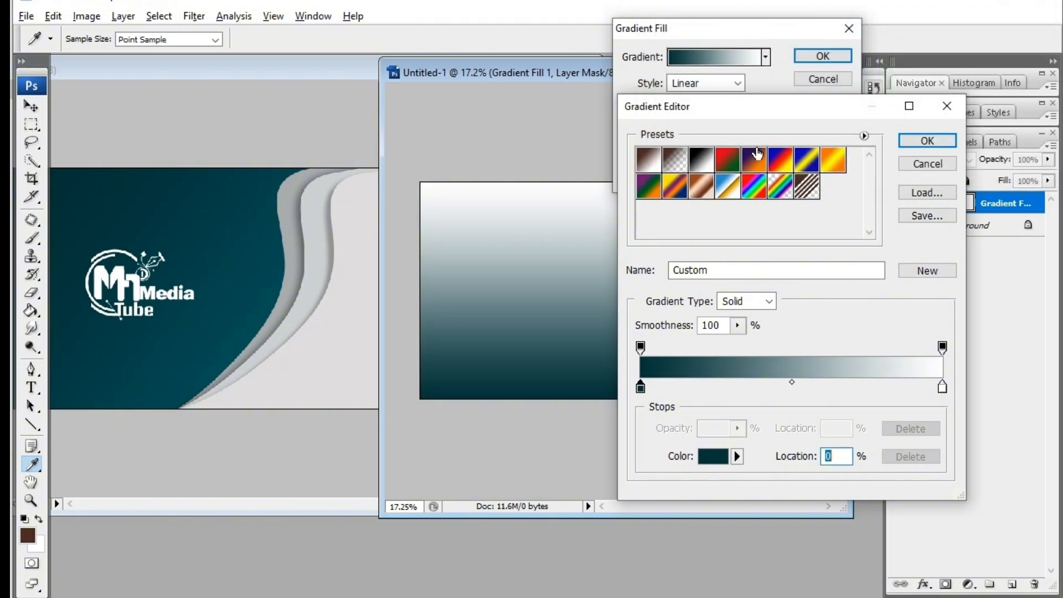
# Step: Set the gradient's end colour to the lighter teal sampled beside the reference card's grey curves
pyautogui.doubleClick(943, 387)
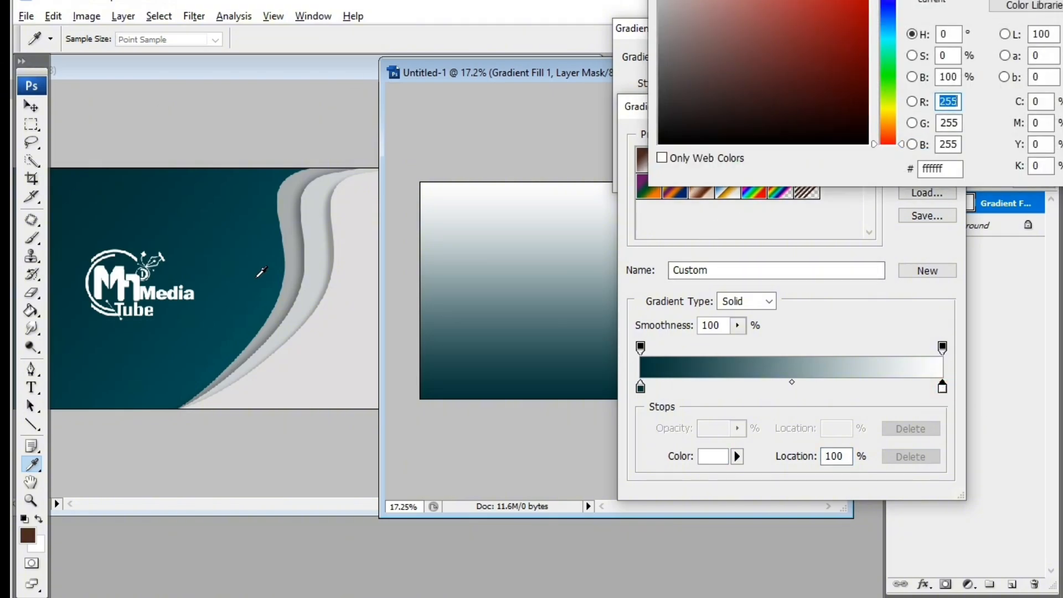
pyautogui.click(275, 266)
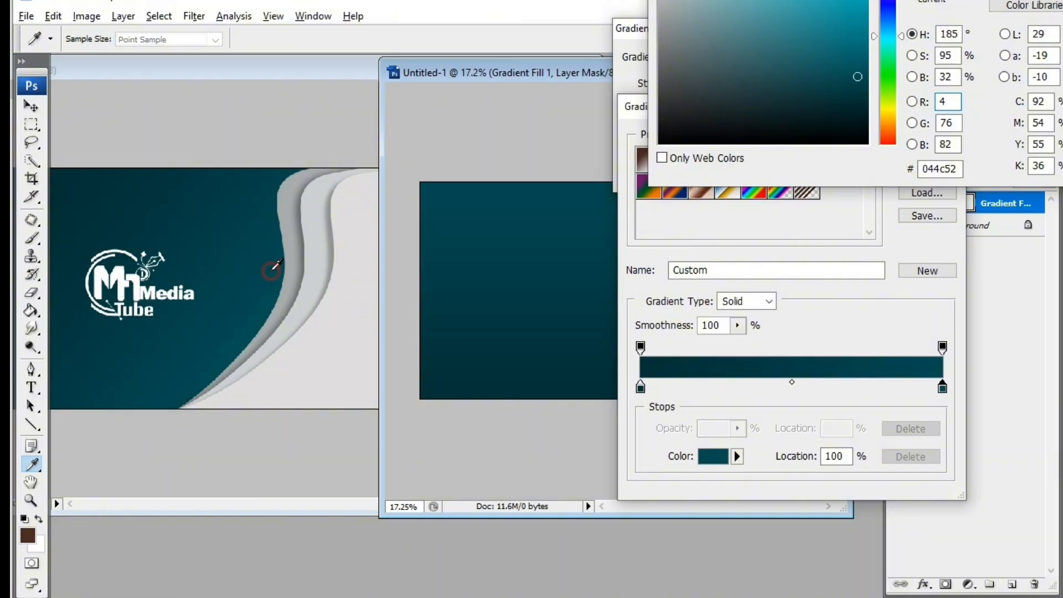
pyautogui.click(275, 268)
pyautogui.press('Return')
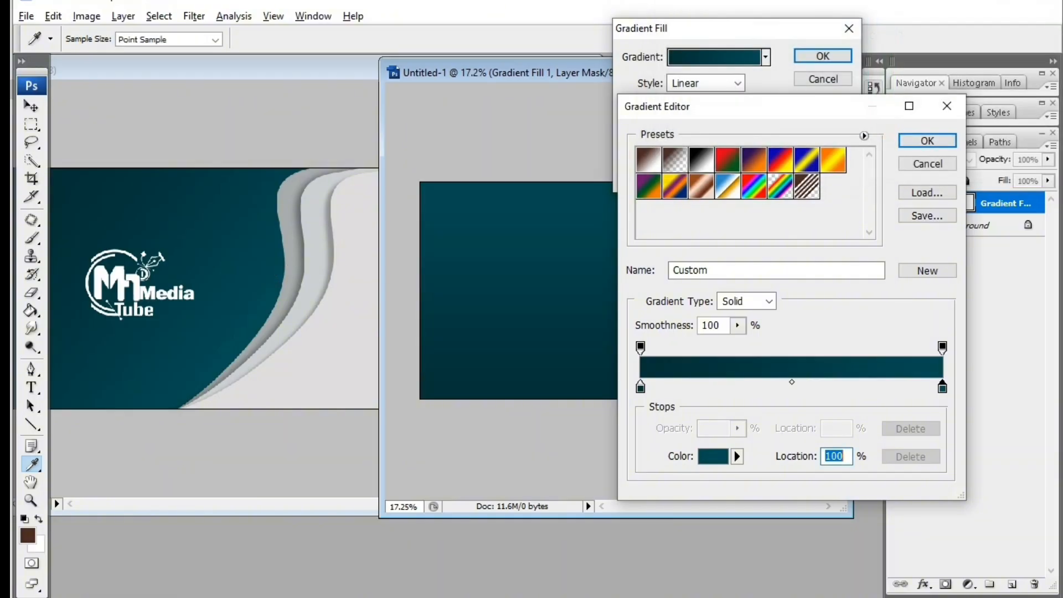
# Step: Accept the edited gradient, set its angle to -33.69° and apply the gradient fill
pyautogui.click(919, 141)
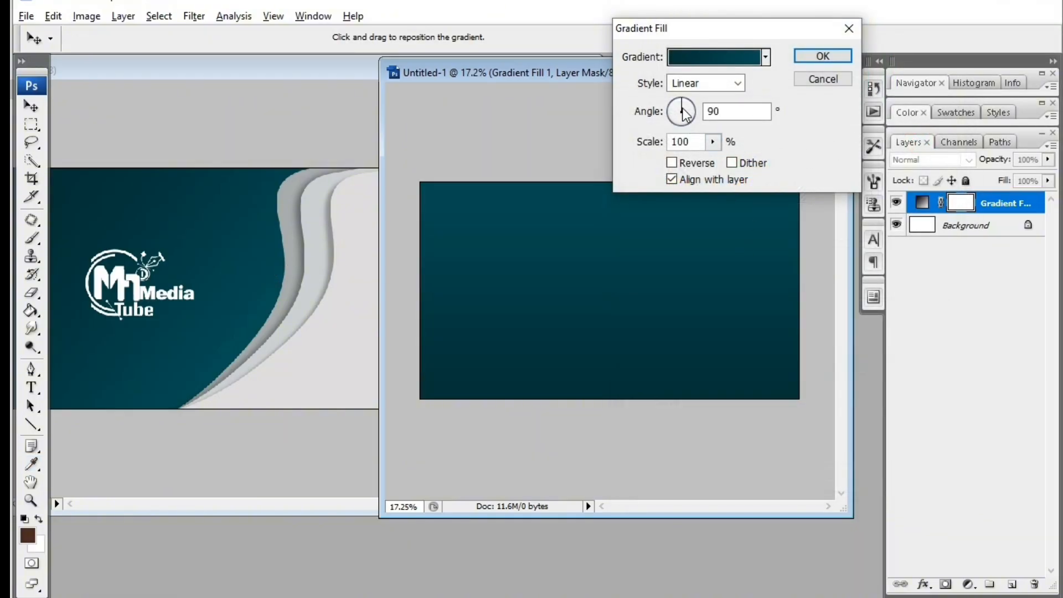
pyautogui.moveTo(681, 109); pyautogui.dragTo(694, 120)
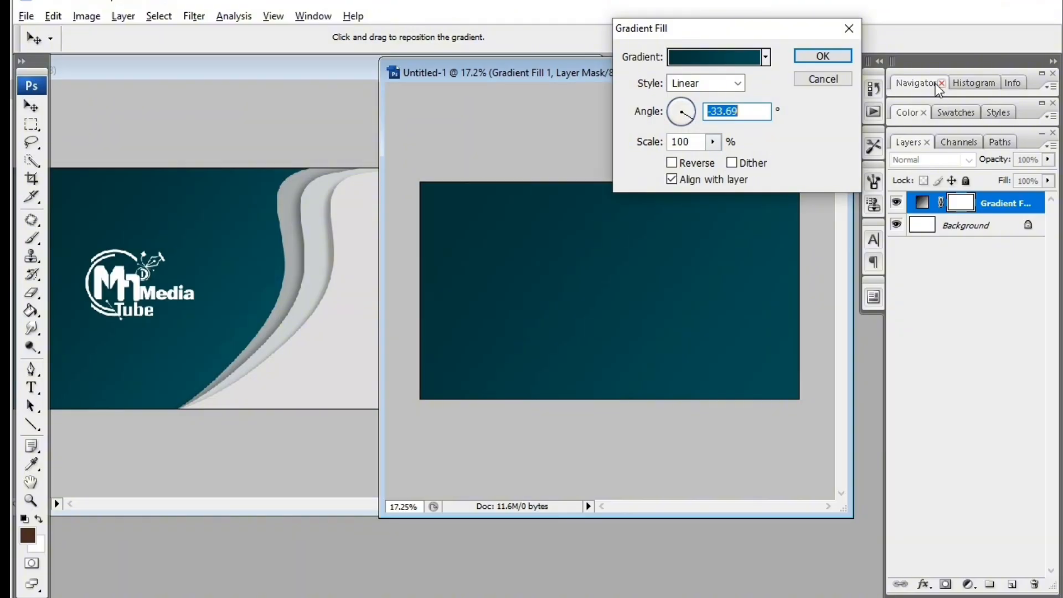
pyautogui.click(836, 60)
# Step: Copy the front light-grey curved shape from the reference card into the new document, over the gradient
pyautogui.scroll(-3, 600, 287)
pyautogui.scroll(2, 600, 286)
pyautogui.scroll(-2, 604, 290)
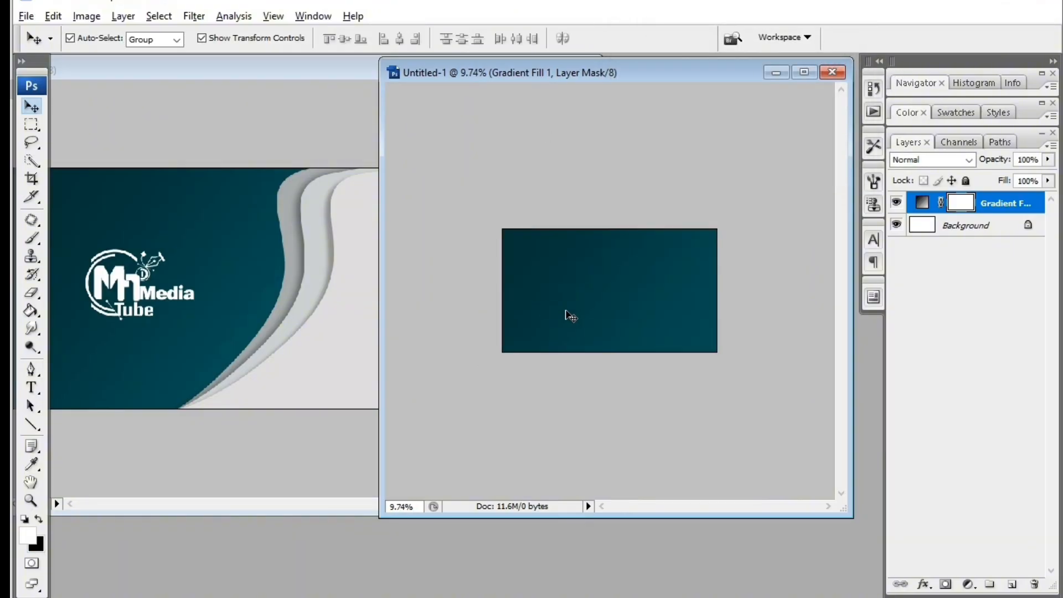
pyautogui.click(271, 344)
pyautogui.click(330, 320)
pyautogui.scroll(-2, 357, 321)
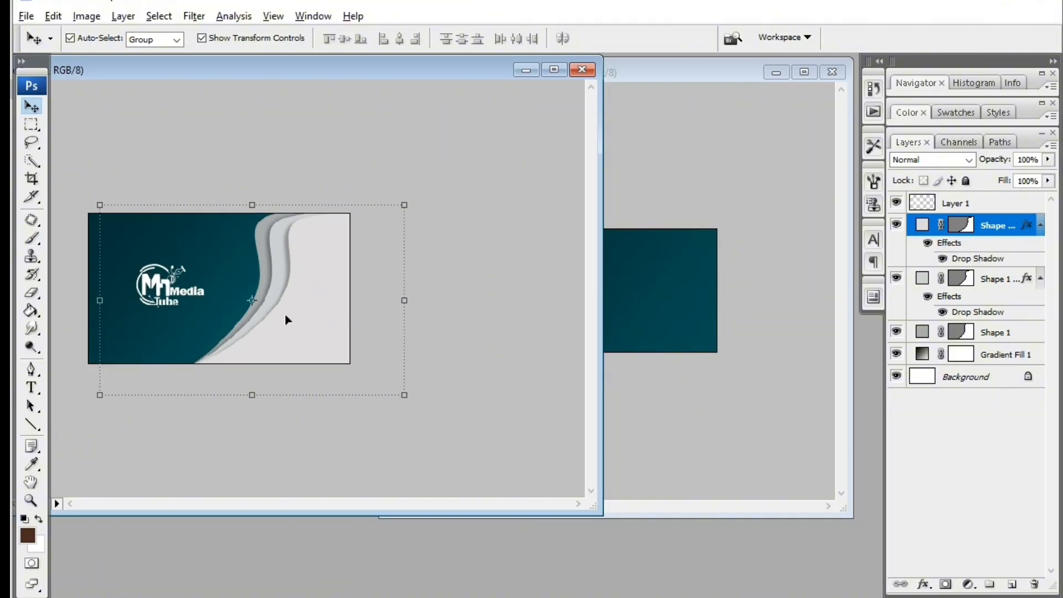
pyautogui.click(659, 308)
pyautogui.click(336, 287)
pyautogui.click(637, 294)
pyautogui.click(305, 287)
pyautogui.moveTo(307, 264); pyautogui.dragTo(335, 302)
pyautogui.moveTo(612, 285); pyautogui.dragTo(576, 254)
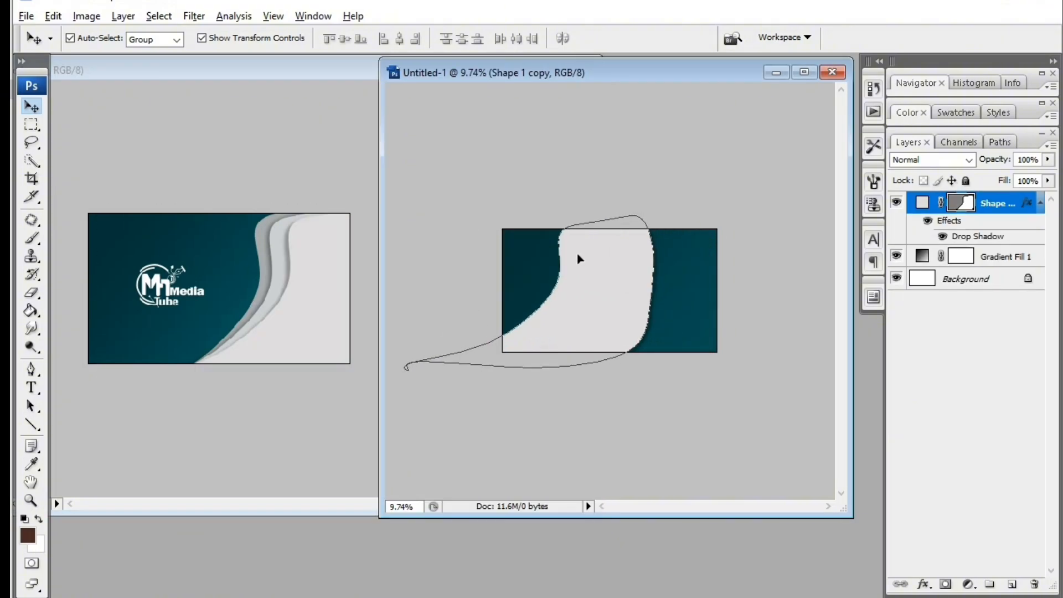
# Step: Scale the copied shape to 215.6% width and 133.9% height, rotate it -4.7° and position it over the card's right side
pyautogui.click(647, 290)
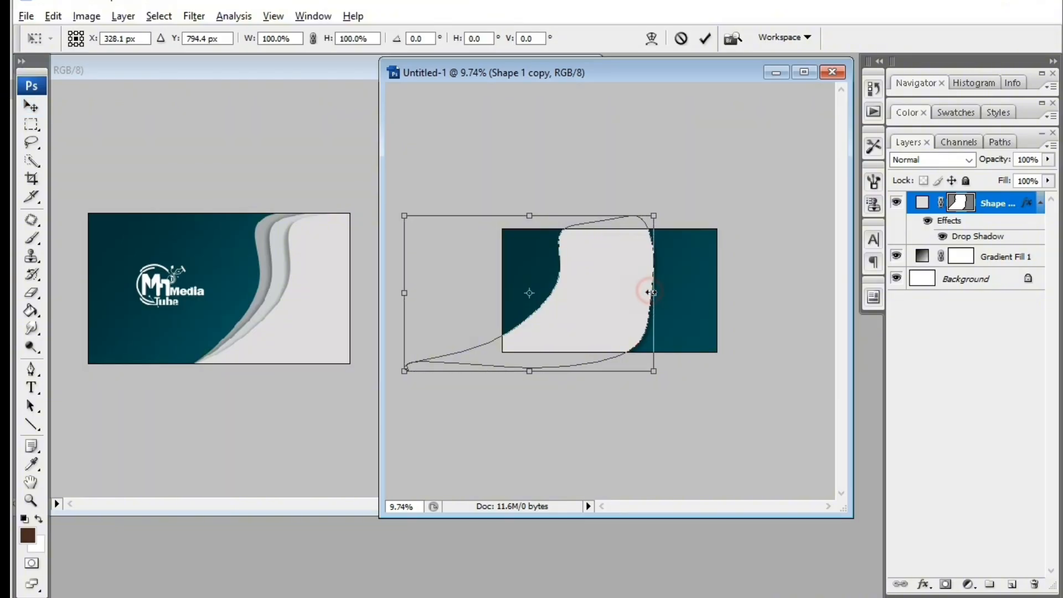
pyautogui.moveTo(654, 291); pyautogui.dragTo(609, 289)
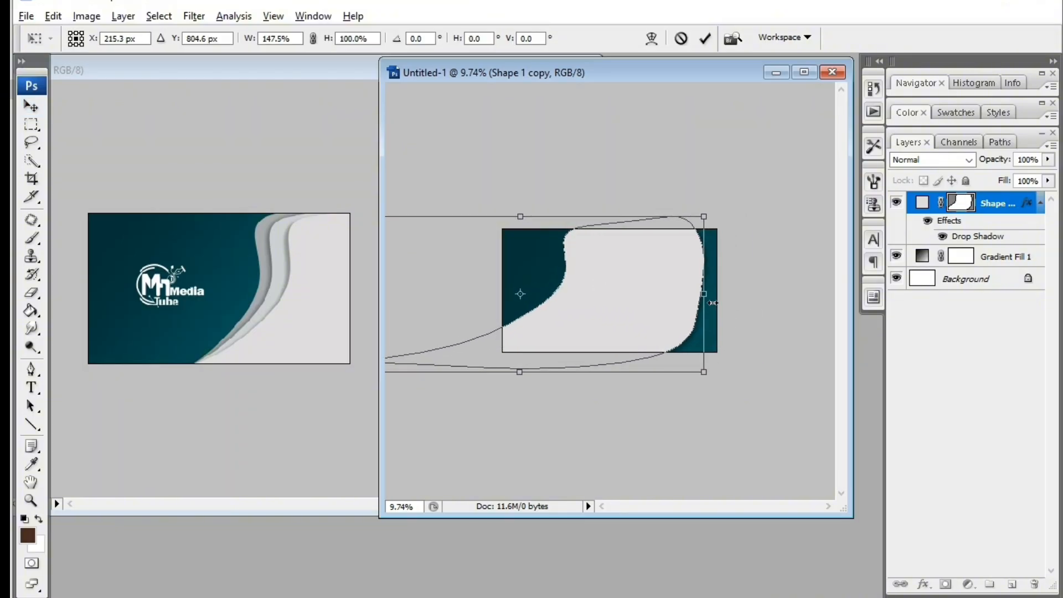
pyautogui.moveTo(717, 302); pyautogui.dragTo(638, 295)
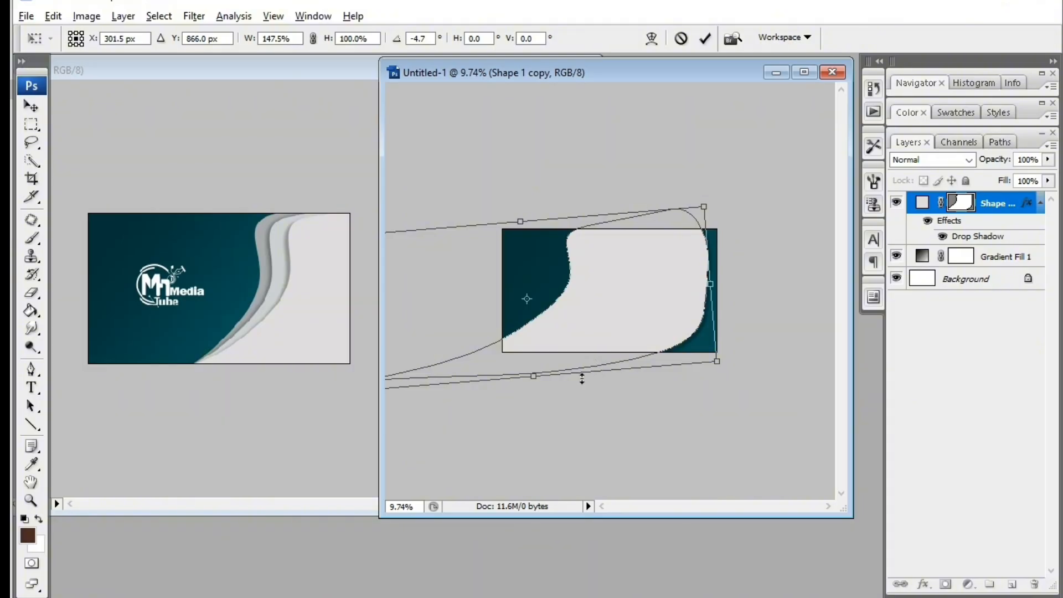
pyautogui.moveTo(582, 379); pyautogui.dragTo(552, 424)
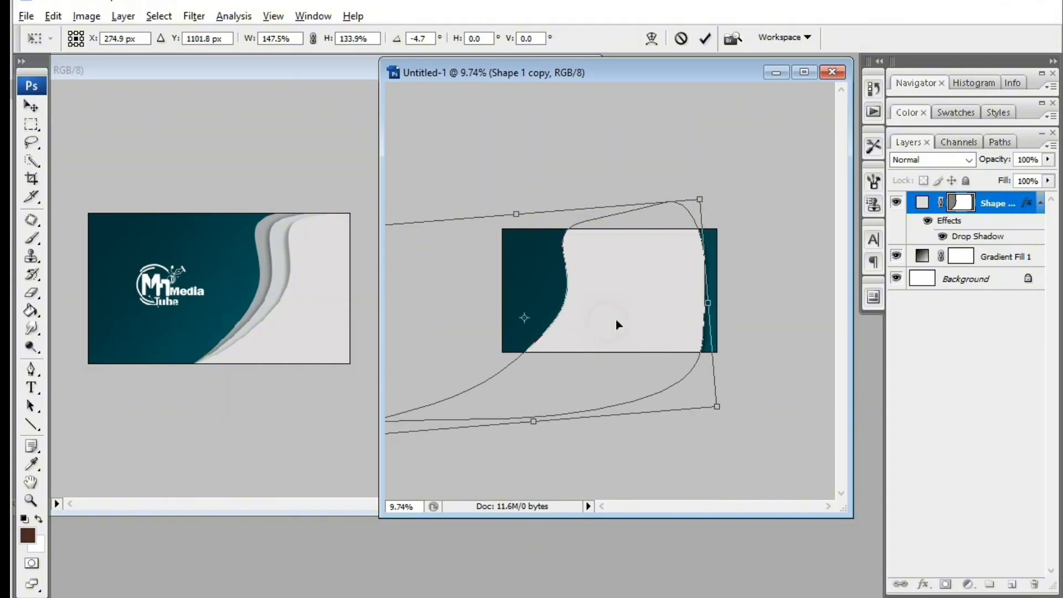
pyautogui.moveTo(706, 302); pyautogui.dragTo(782, 297)
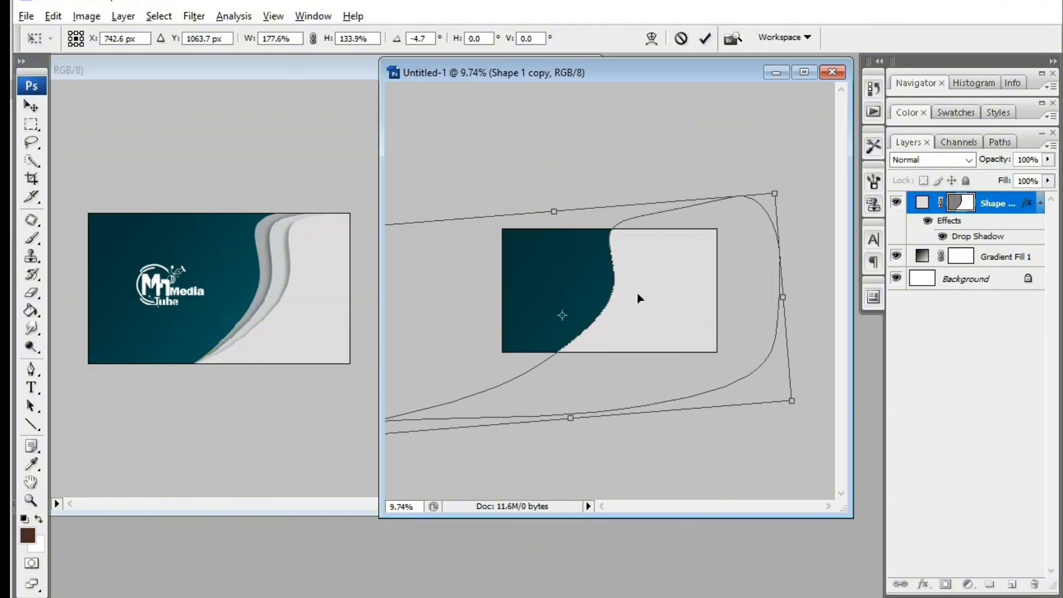
pyautogui.press('alt')
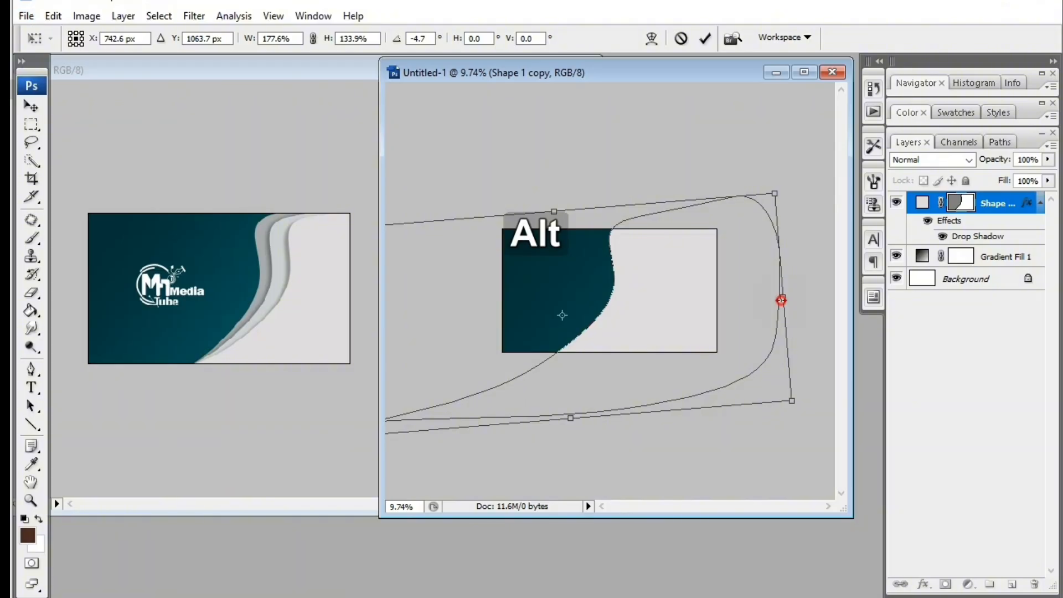
pyautogui.moveTo(782, 298); pyautogui.dragTo(825, 299)
pyautogui.moveTo(700, 304)
pyautogui.mouseDown()
pyautogui.moveTo(640, 308)
pyautogui.moveTo(690, 308)
pyautogui.mouseUp()
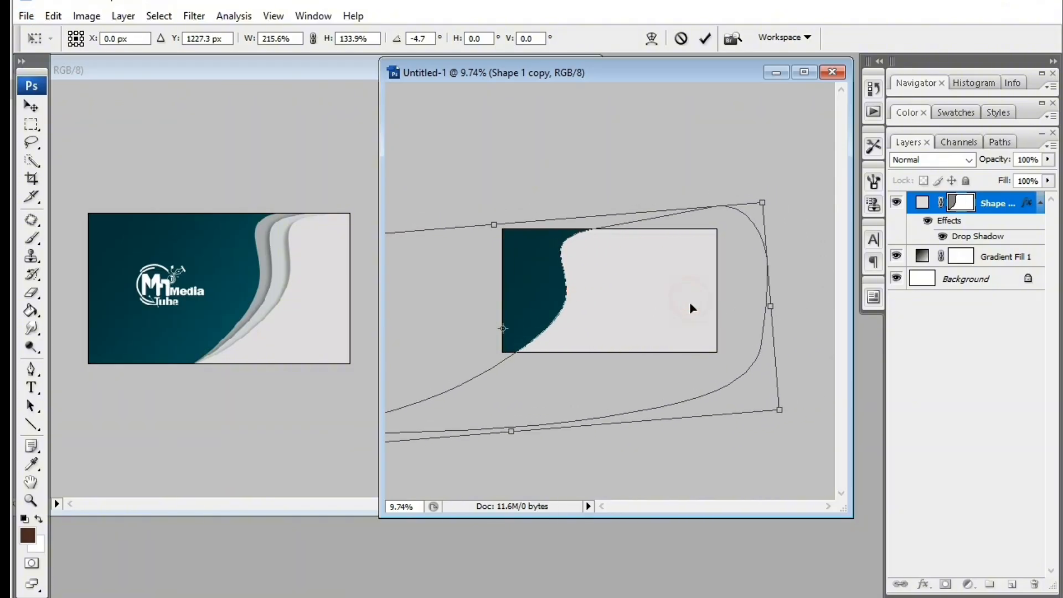
pyautogui.doubleClick(690, 302)
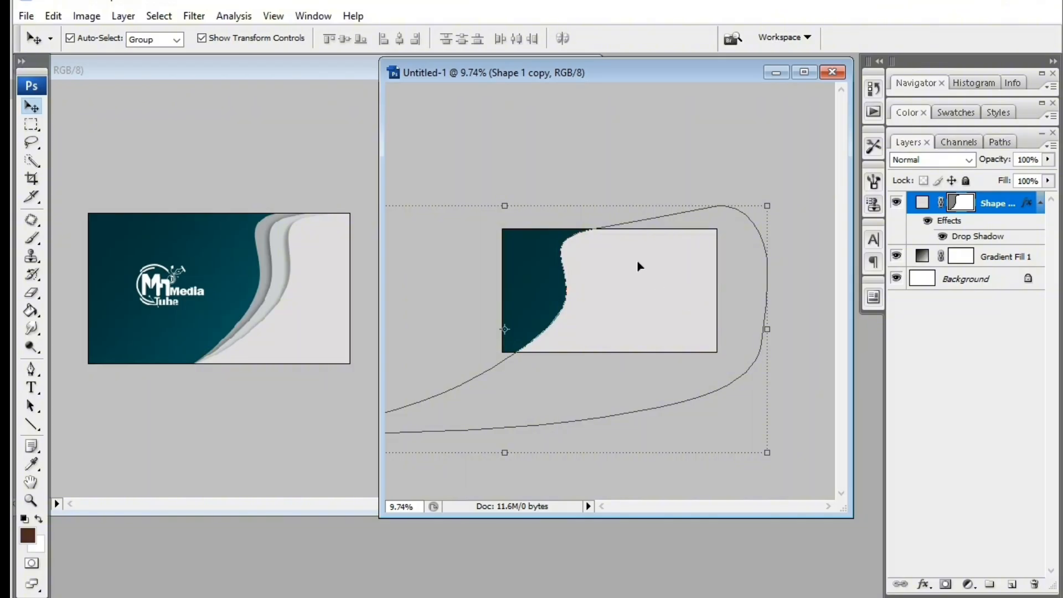
# Step: Warp the copied grey shape so its curved edge and upper-right corner follow the reference card's curve, and apply the warp
pyautogui.click(771, 202)
pyautogui.rightClick(655, 265)
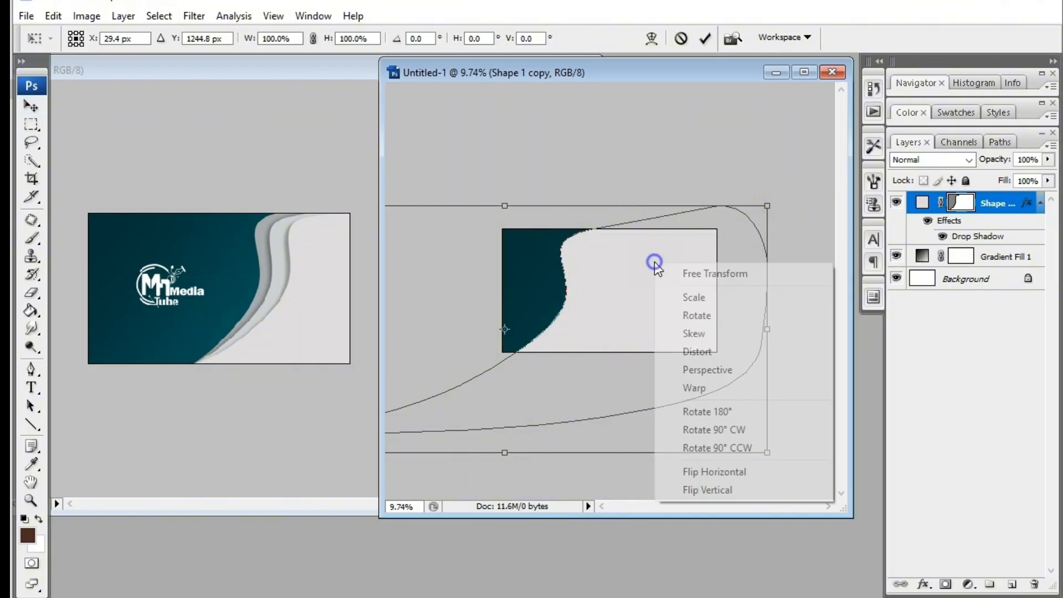
pyautogui.click(696, 388)
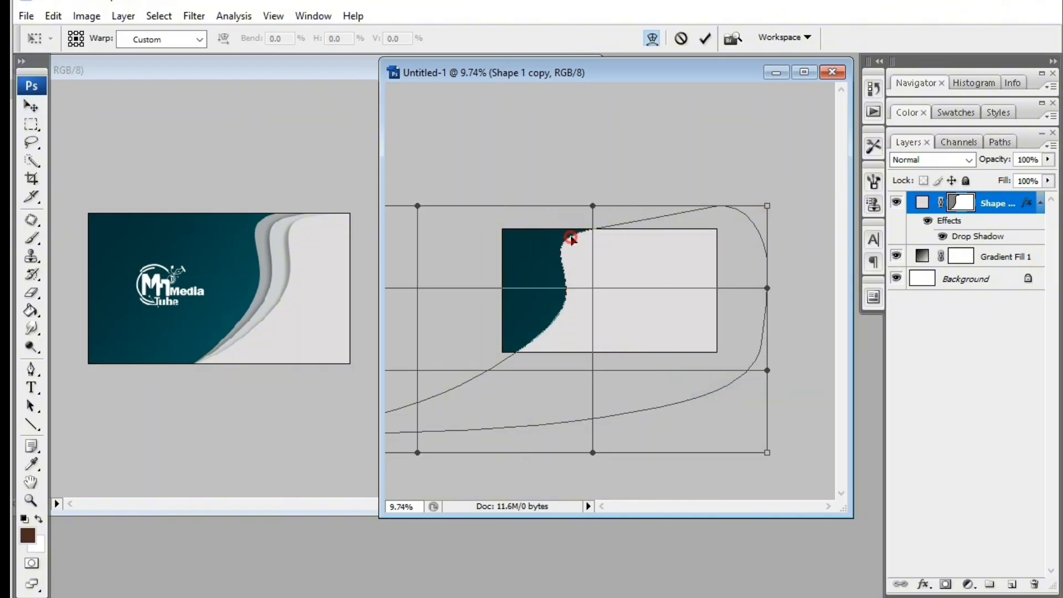
pyautogui.moveTo(571, 238); pyautogui.dragTo(577, 239)
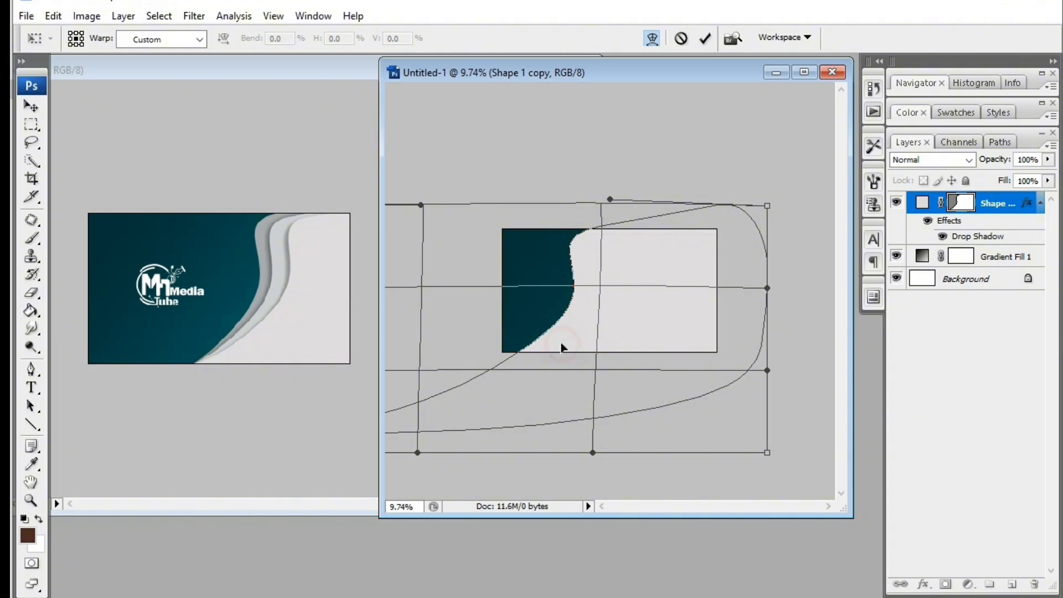
pyautogui.moveTo(576, 326); pyautogui.dragTo(576, 275)
pyautogui.moveTo(584, 229); pyautogui.dragTo(609, 226)
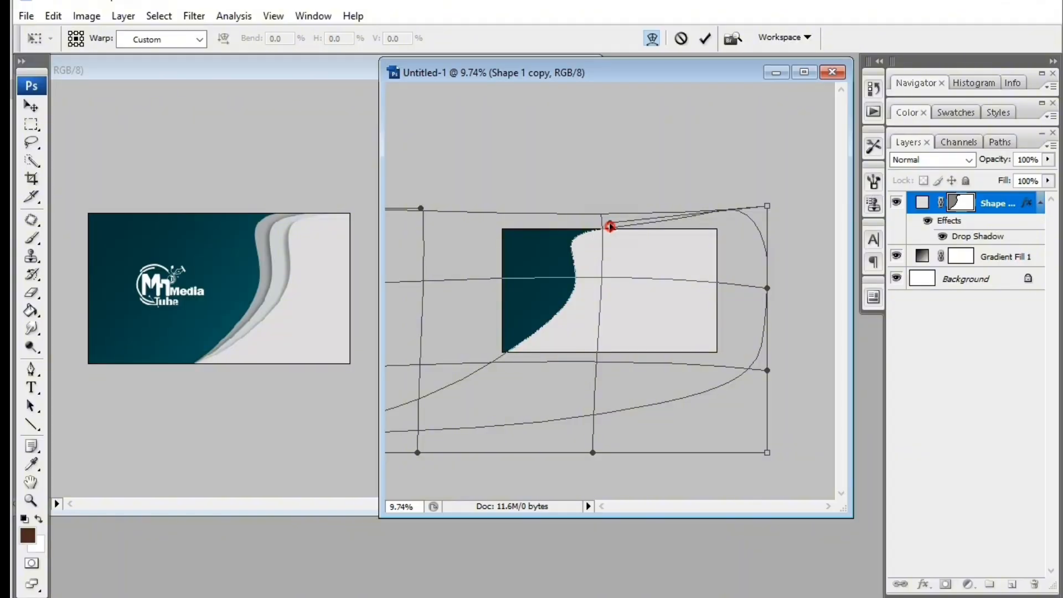
pyautogui.moveTo(767, 205); pyautogui.dragTo(751, 189)
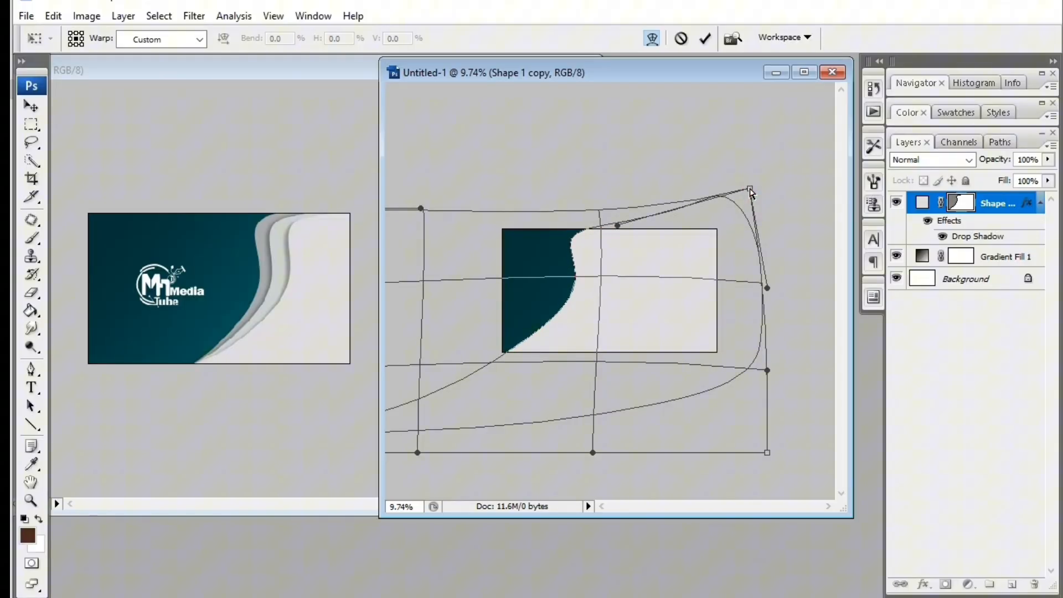
pyautogui.click(642, 285)
pyautogui.moveTo(507, 357); pyautogui.dragTo(507, 357)
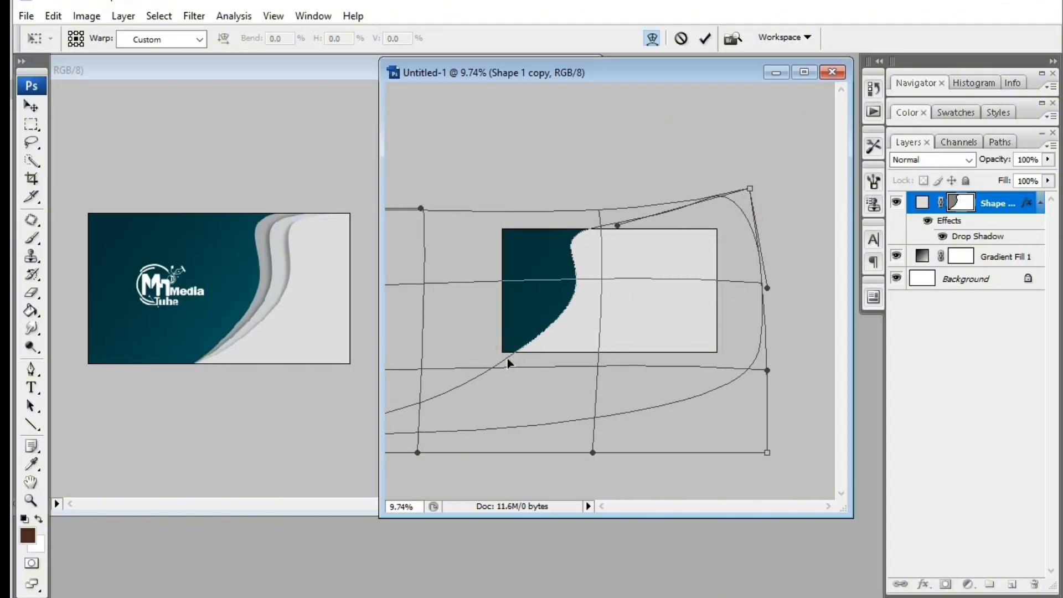
pyautogui.press('Return')
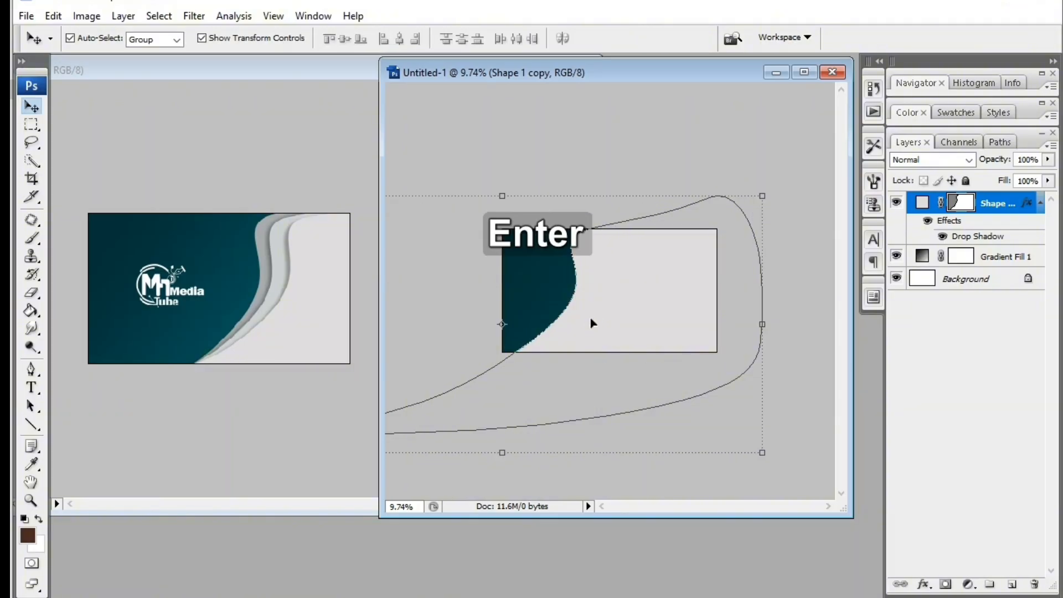
# Step: Duplicate the curved shape twice, offsetting each copy slightly to the right to make three layered curves
pyautogui.click(617, 311)
pyautogui.keyDown('alt'); pyautogui.moveTo(602, 304); pyautogui.dragTo(607, 303); pyautogui.keyUp('alt')
pyautogui.press('Right')
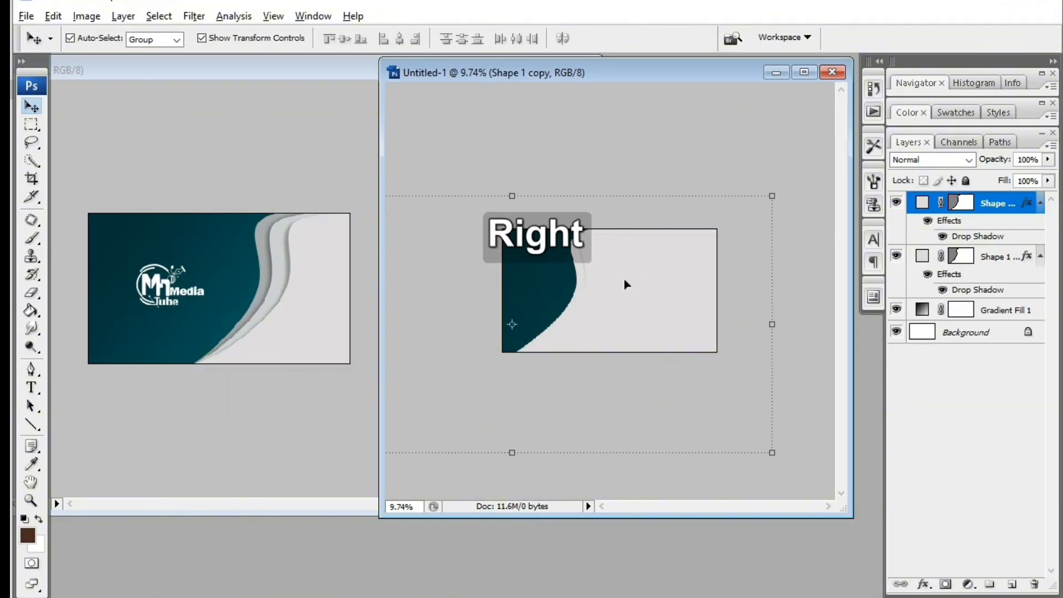
pyautogui.click(624, 282)
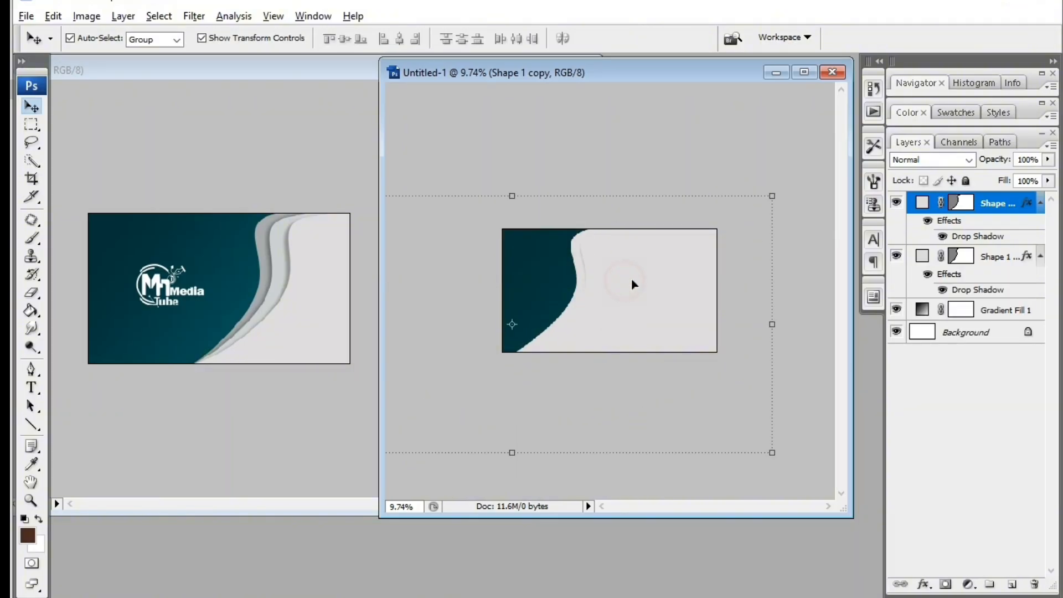
pyautogui.click(615, 255)
pyautogui.press('Down')
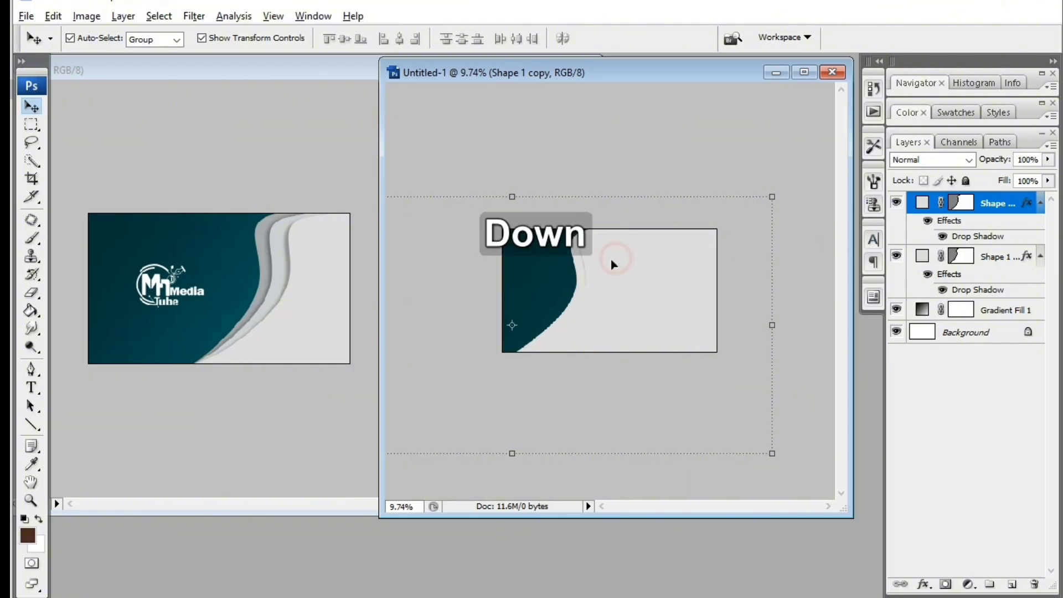
pyautogui.moveTo(609, 263)
pyautogui.mouseDown()
pyautogui.moveTo(623, 261)
pyautogui.moveTo(590, 265)
pyautogui.moveTo(615, 268)
pyautogui.mouseUp()
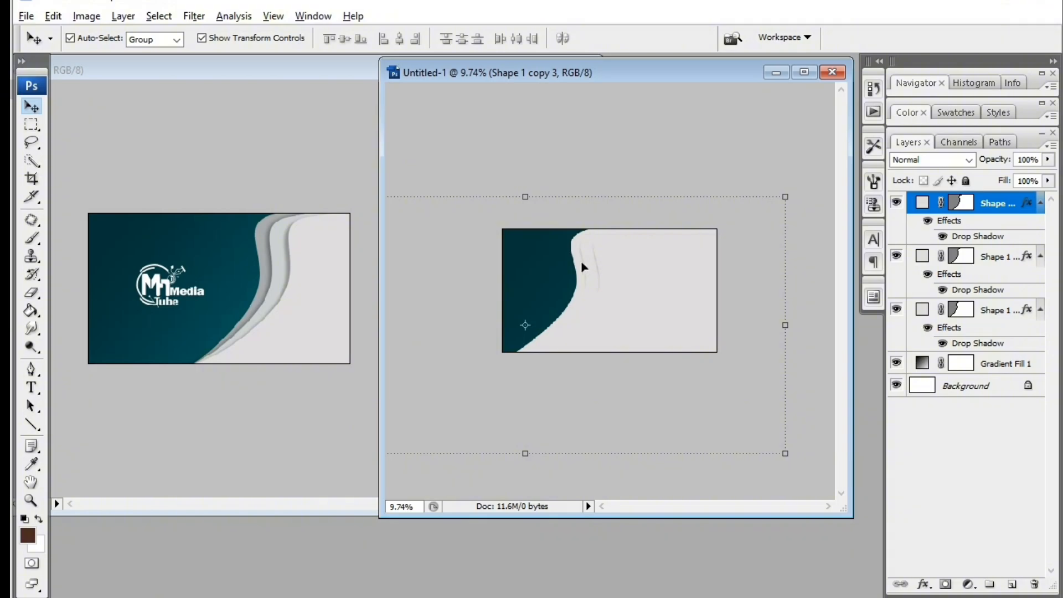
# Step: Fill the rearmost curved shape with the dark grey a8adad sampled from the reference card's rear curve
pyautogui.click(922, 310)
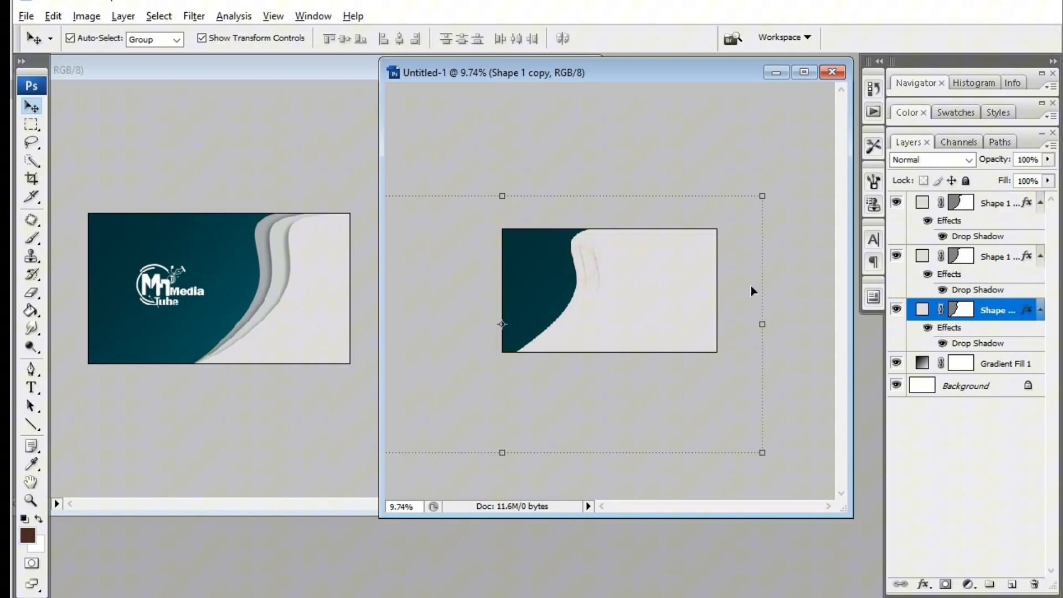
pyautogui.doubleClick(921, 309)
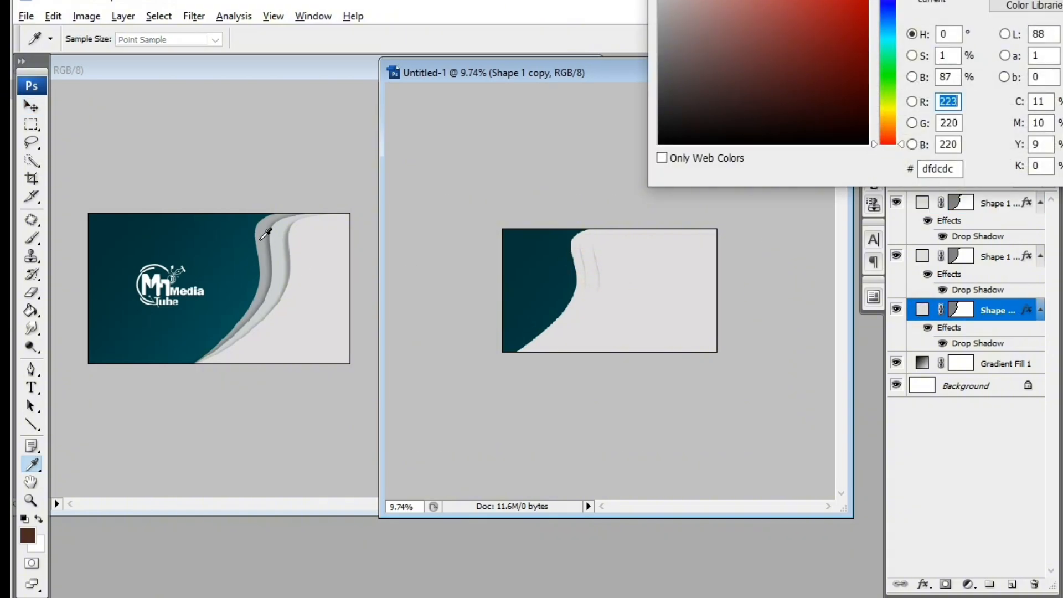
pyautogui.click(262, 238)
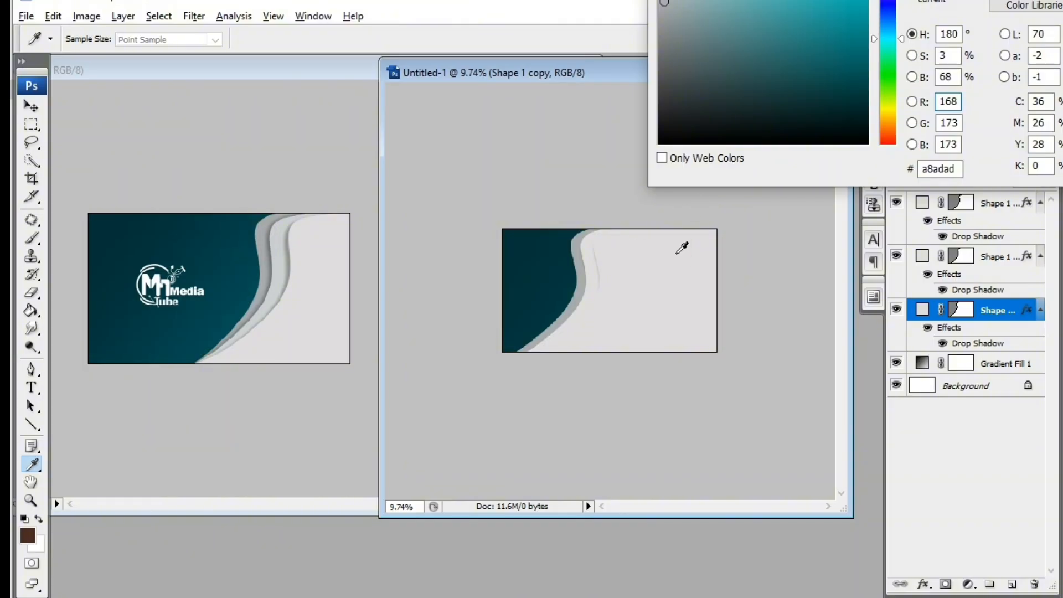
pyautogui.press('Return')
pyautogui.press('v')
# Step: Fill the middle curved shape with the grey c1c7c7 sampled from the reference card's middle curve
pyautogui.click(591, 283)
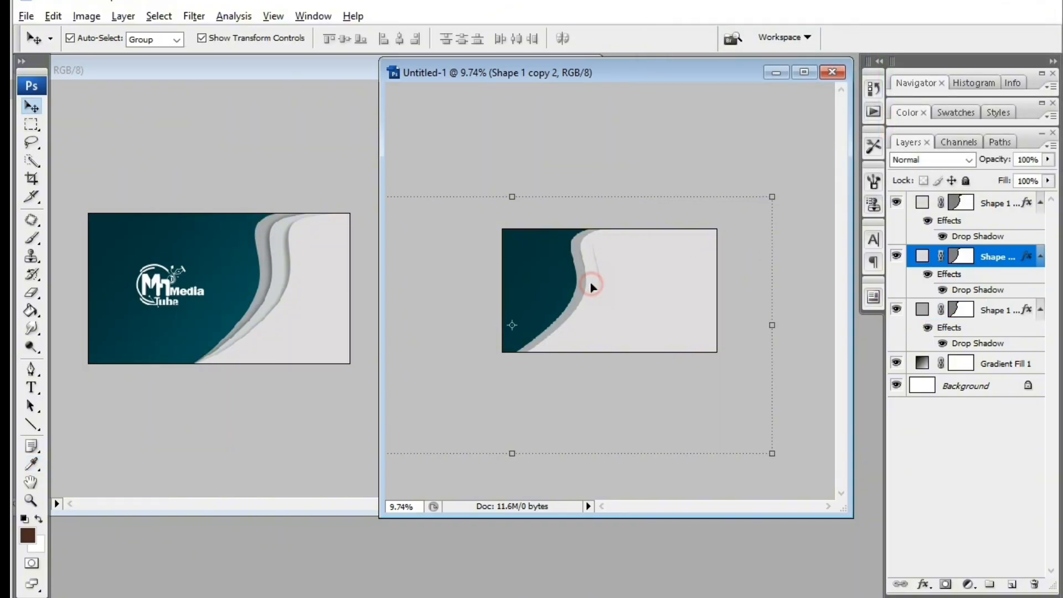
pyautogui.doubleClick(921, 257)
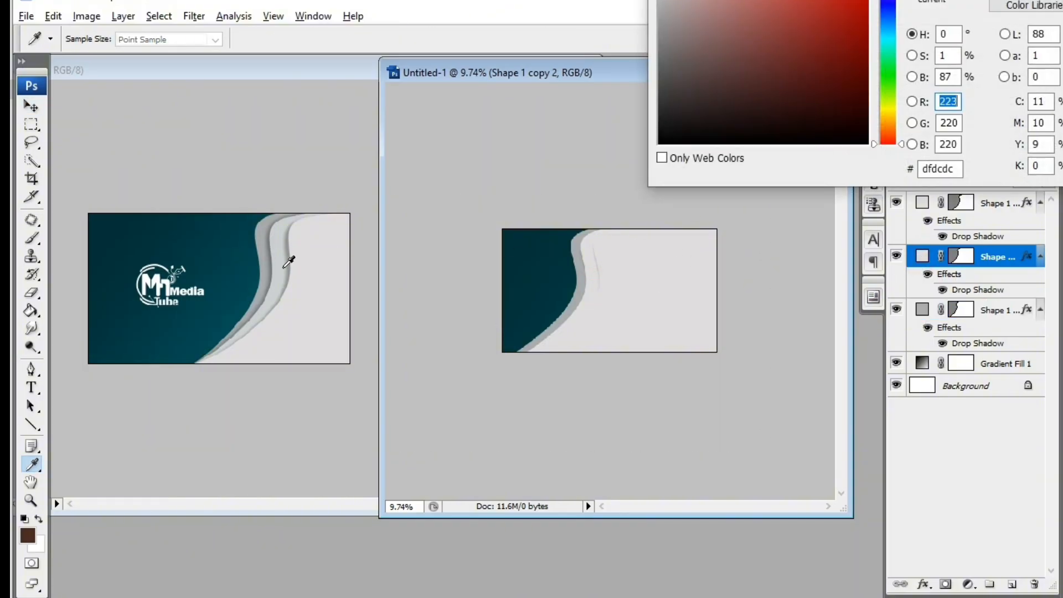
pyautogui.click(280, 259)
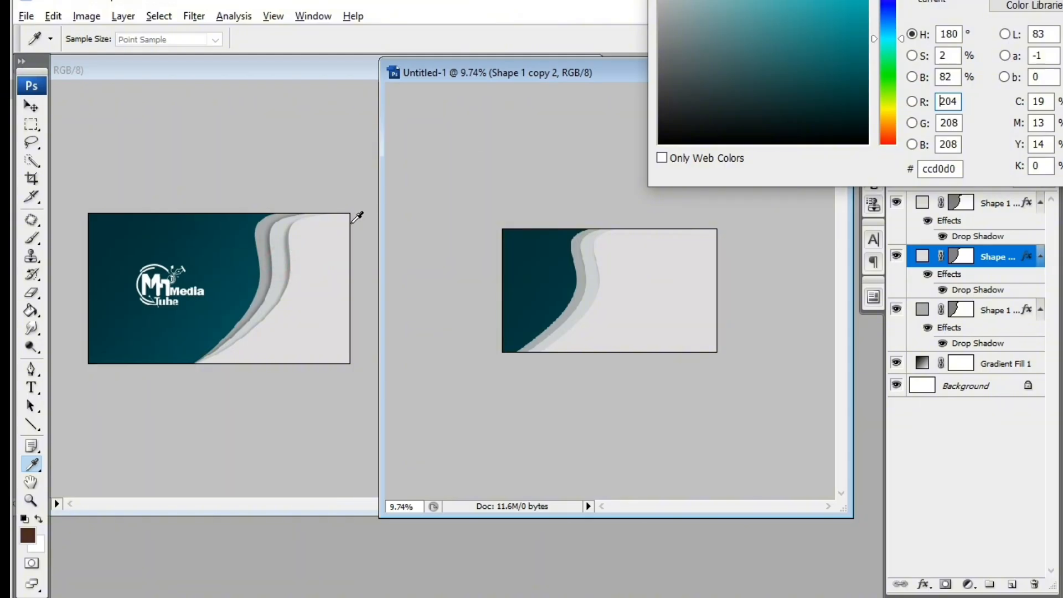
pyautogui.click(281, 260)
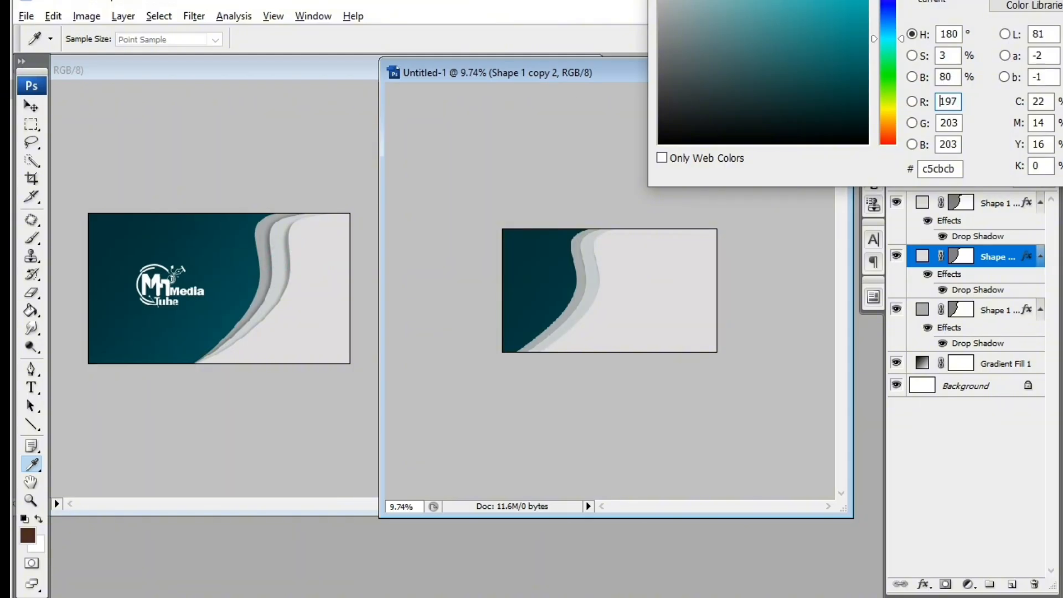
pyautogui.click(282, 261)
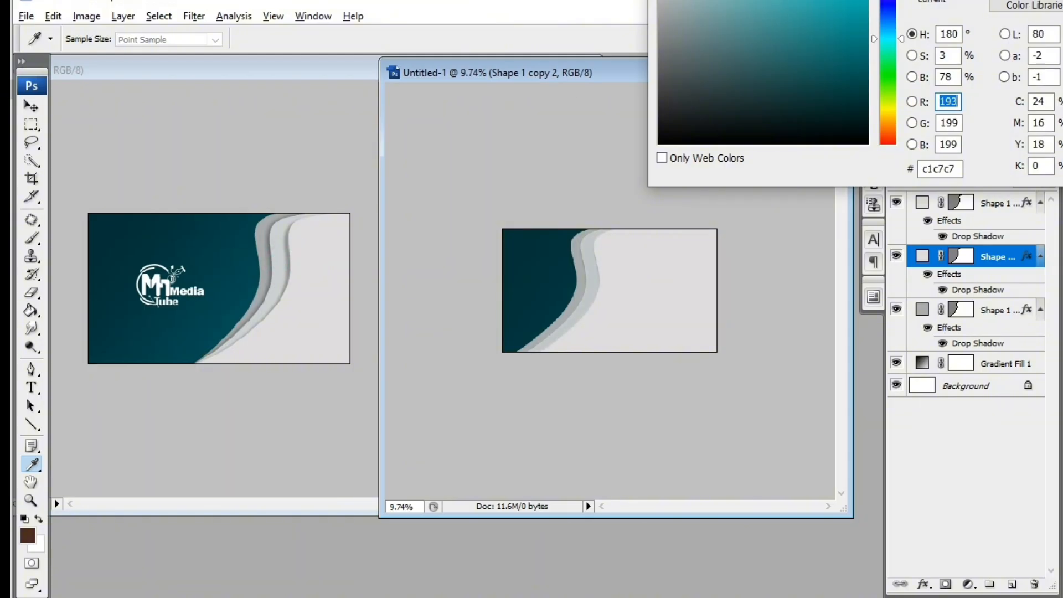
pyautogui.press('Return')
# Step: Fill the front curved shape with the light grey sampled from the reference card's front area
pyautogui.click(923, 202)
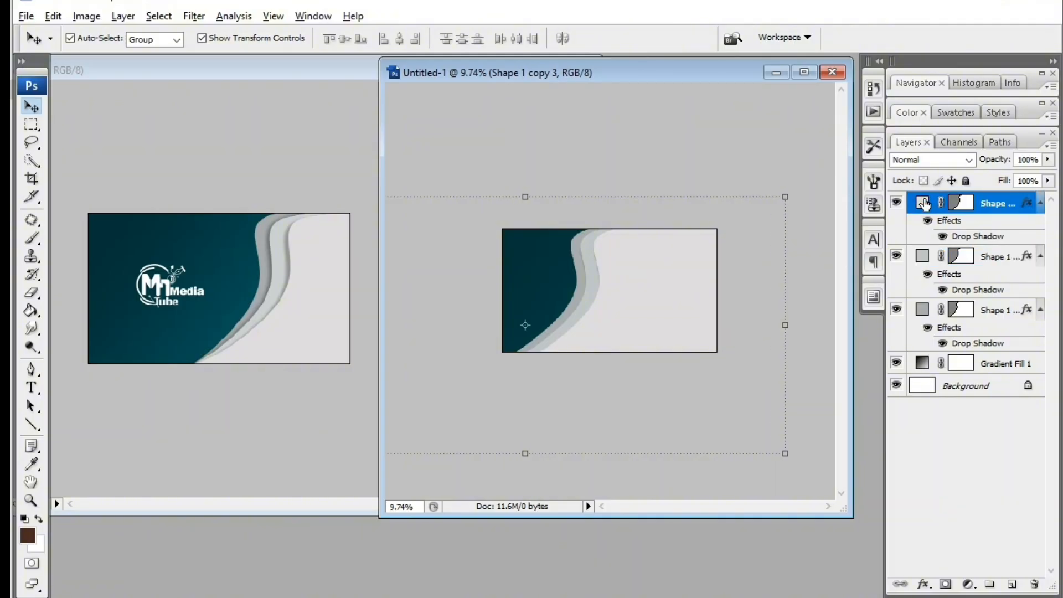
pyautogui.doubleClick(924, 203)
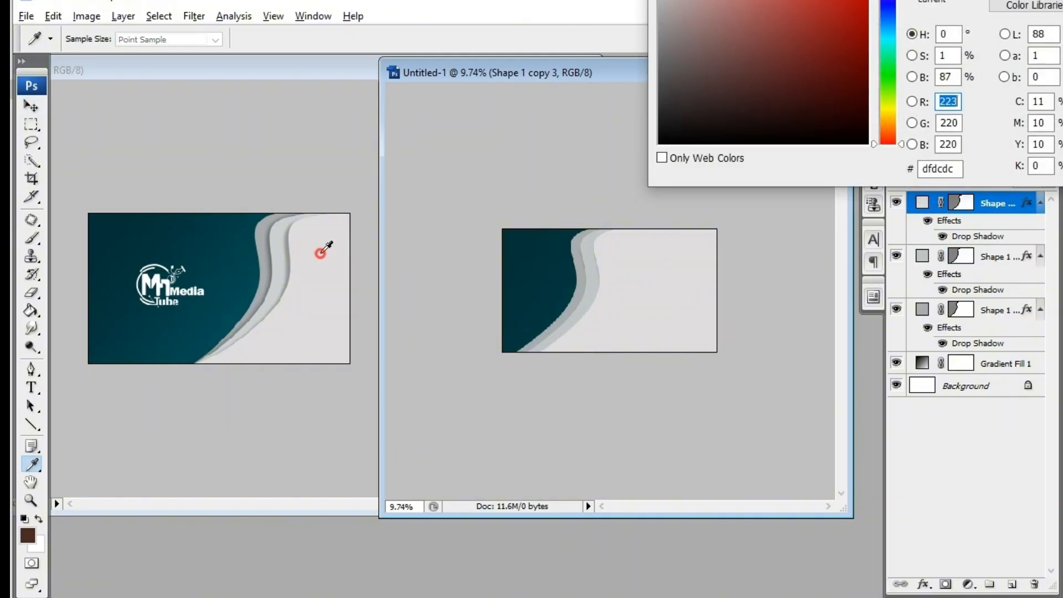
pyautogui.press('Return')
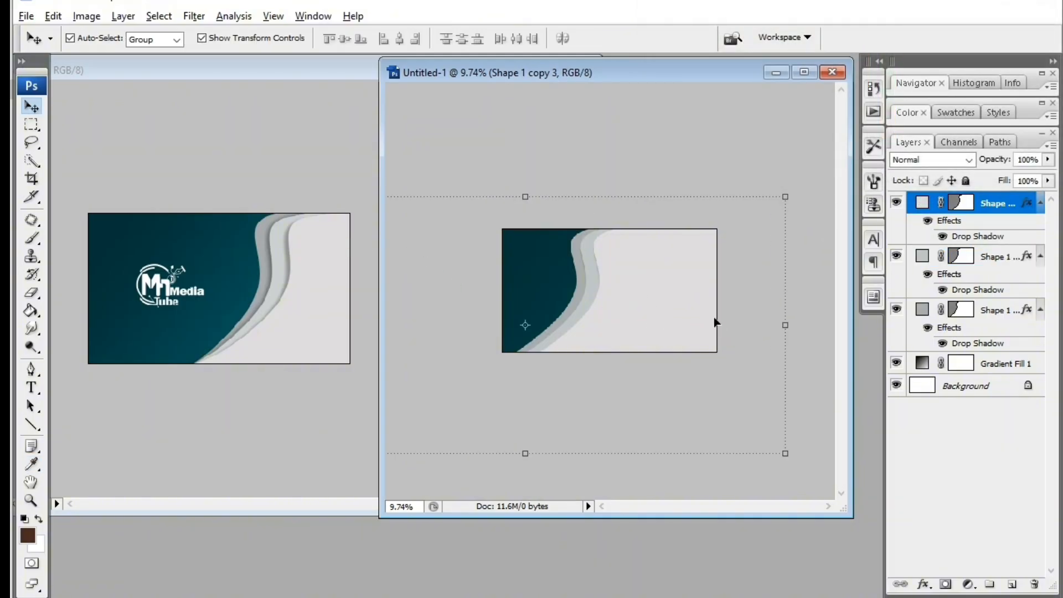
# Step: Rotate the front curved shape 1.7° and slightly reduce its height so the curves converge at the card's lower edge
pyautogui.moveTo(801, 325); pyautogui.dragTo(807, 334)
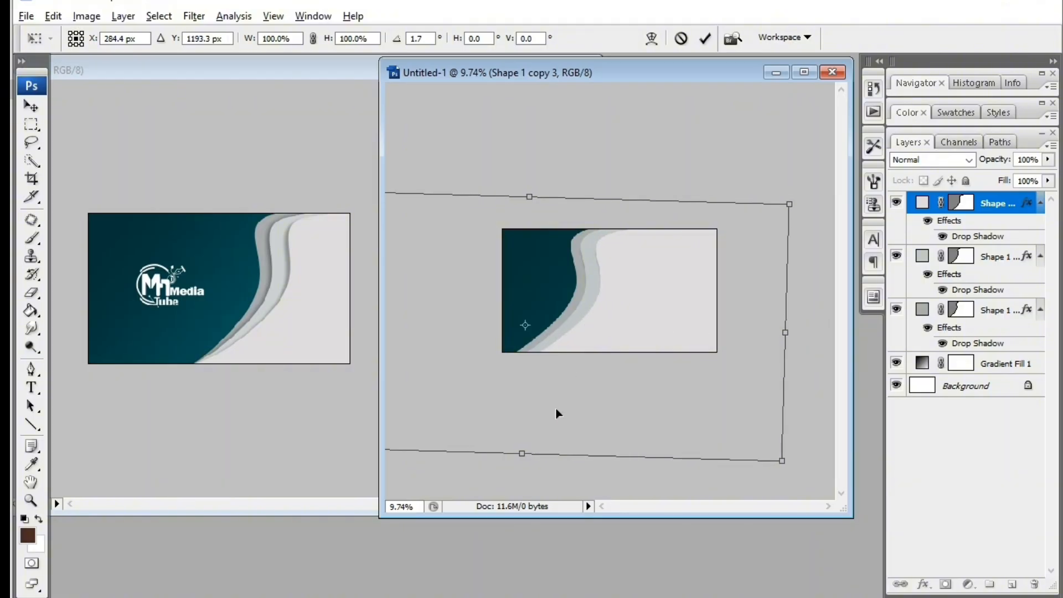
pyautogui.moveTo(519, 457); pyautogui.dragTo(521, 437)
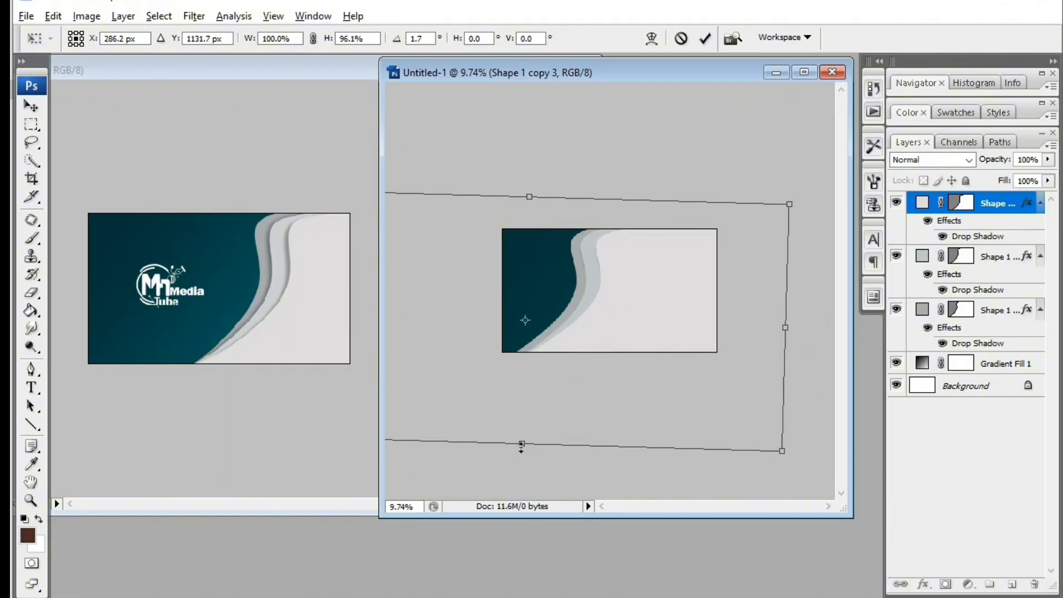
pyautogui.press('Return')
# Step: Stretch the rearmost curved shape to 104.2% height, nudge it left and down, and rotate it slightly
pyautogui.hotkey('alt', '[')
pyautogui.hotkey('alt', '[')
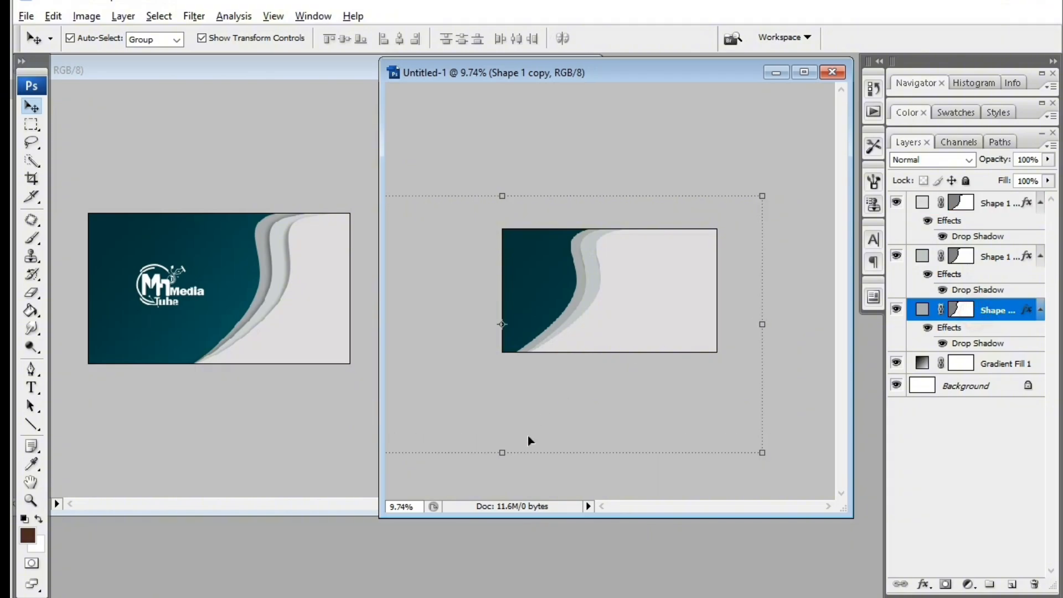
pyautogui.click(503, 454)
pyautogui.moveTo(505, 457); pyautogui.dragTo(509, 466)
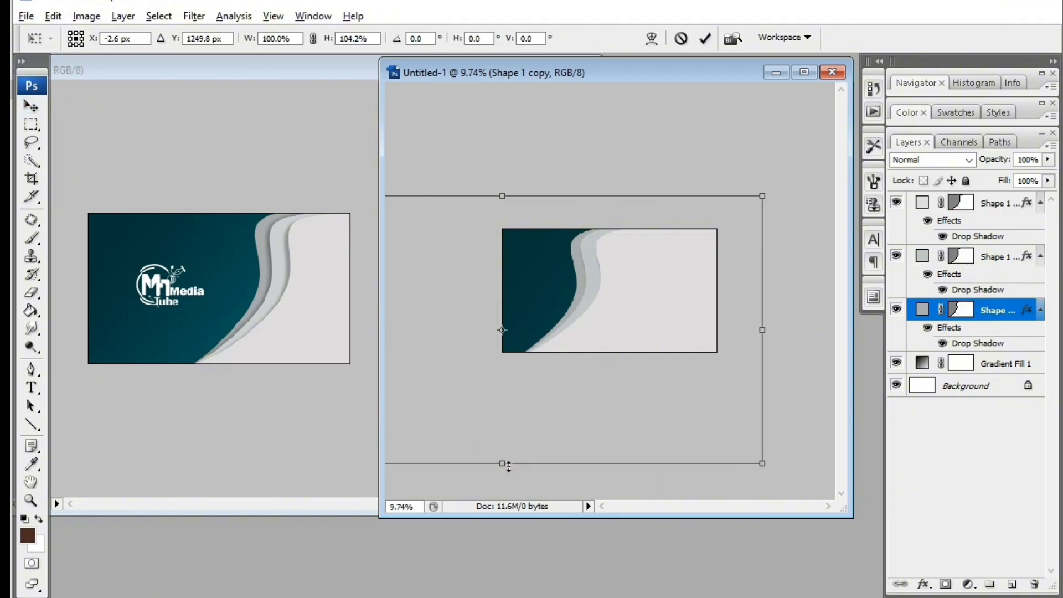
pyautogui.press('Left')
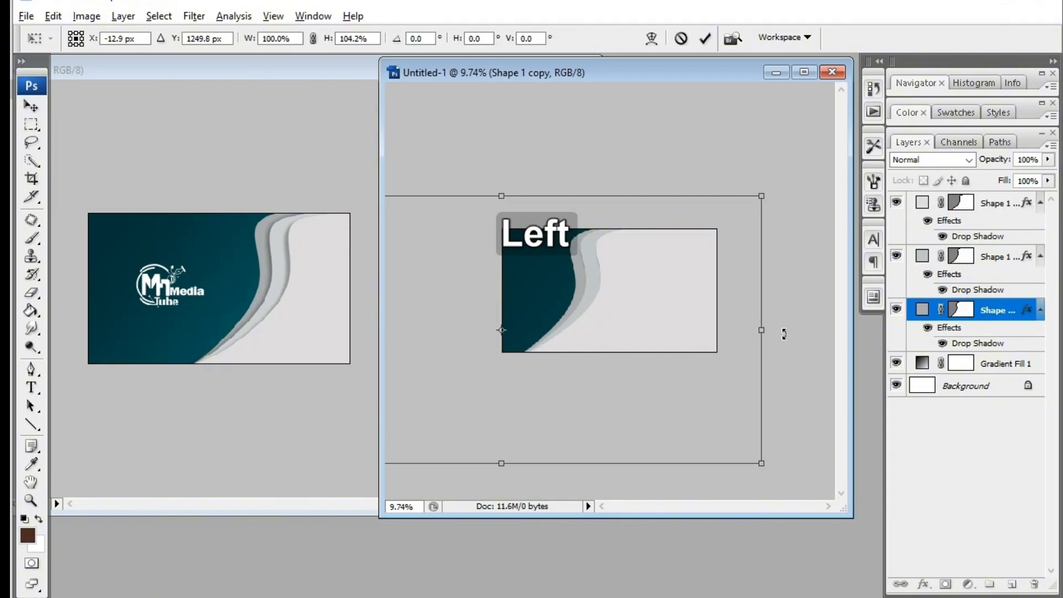
pyautogui.moveTo(784, 334); pyautogui.dragTo(782, 330)
pyautogui.press('Down')
pyautogui.press('Return')
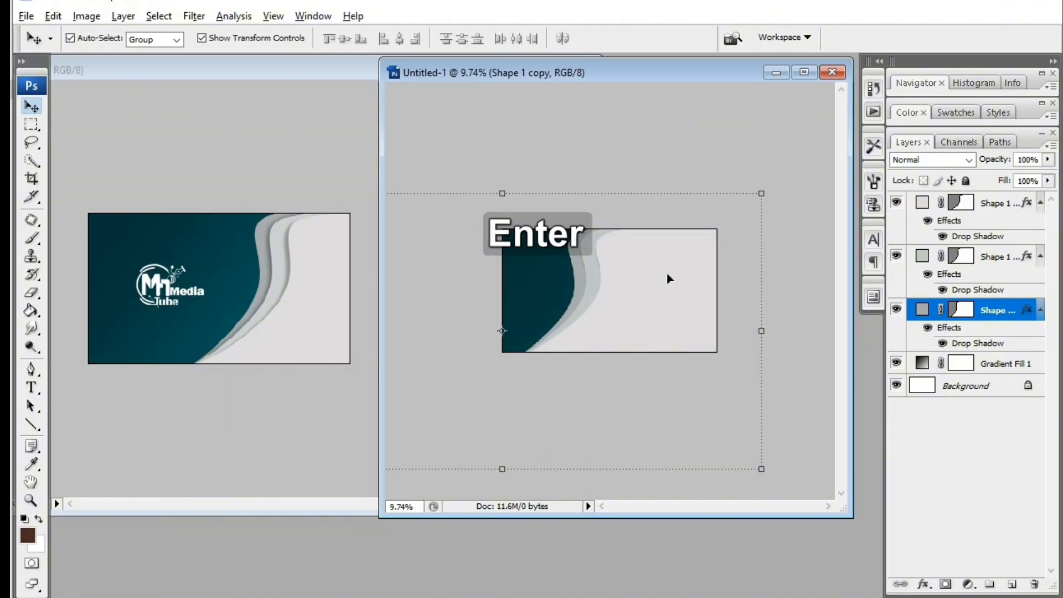
# Step: Increase the drop shadow opacity of the front curved shape
pyautogui.click(672, 284)
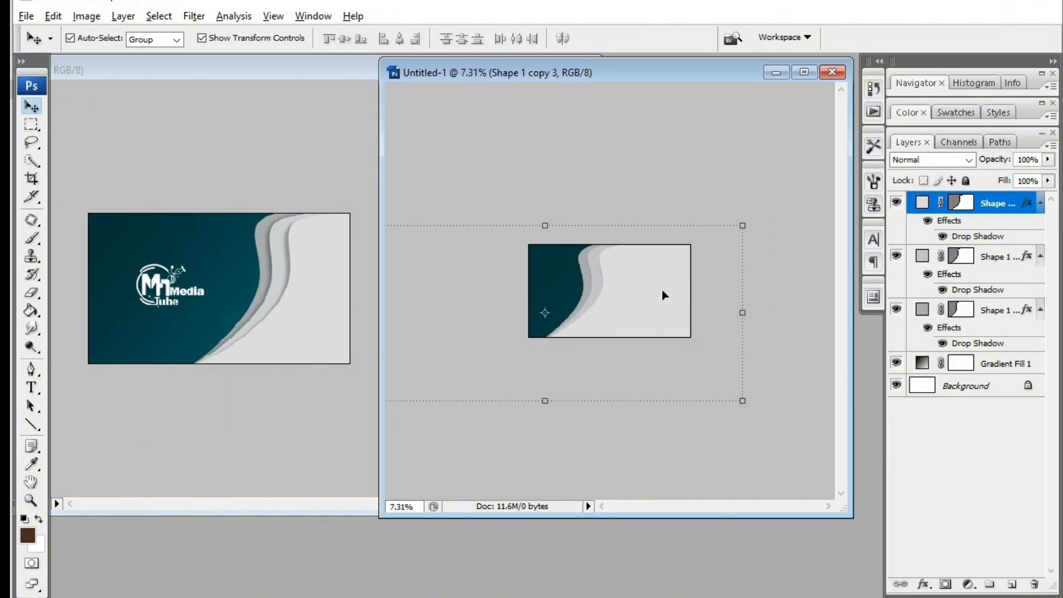
pyautogui.rightClick(965, 243)
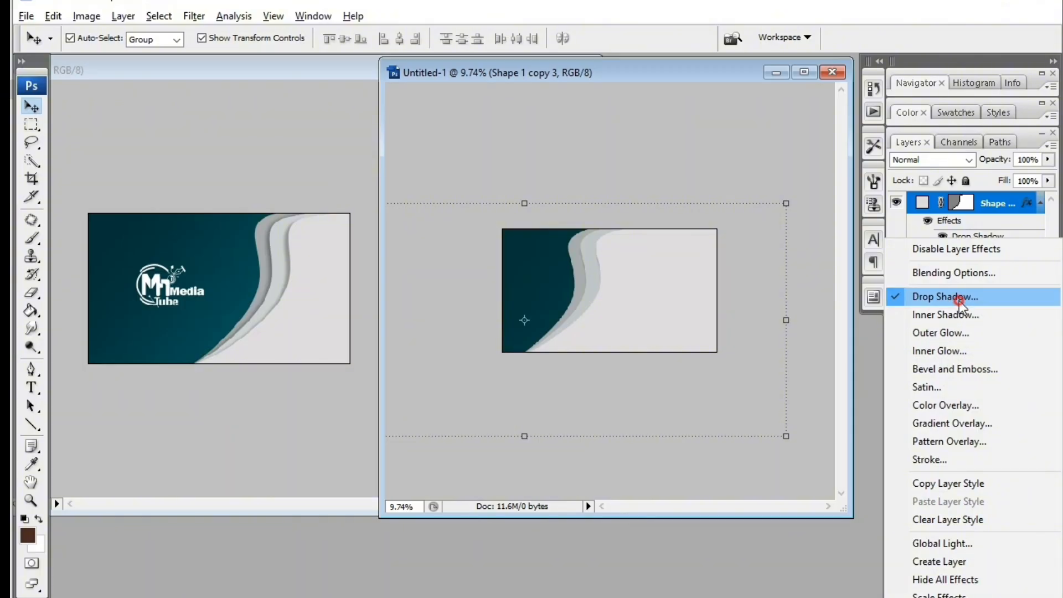
pyautogui.click(959, 298)
pyautogui.moveTo(778, 102); pyautogui.dragTo(882, 62)
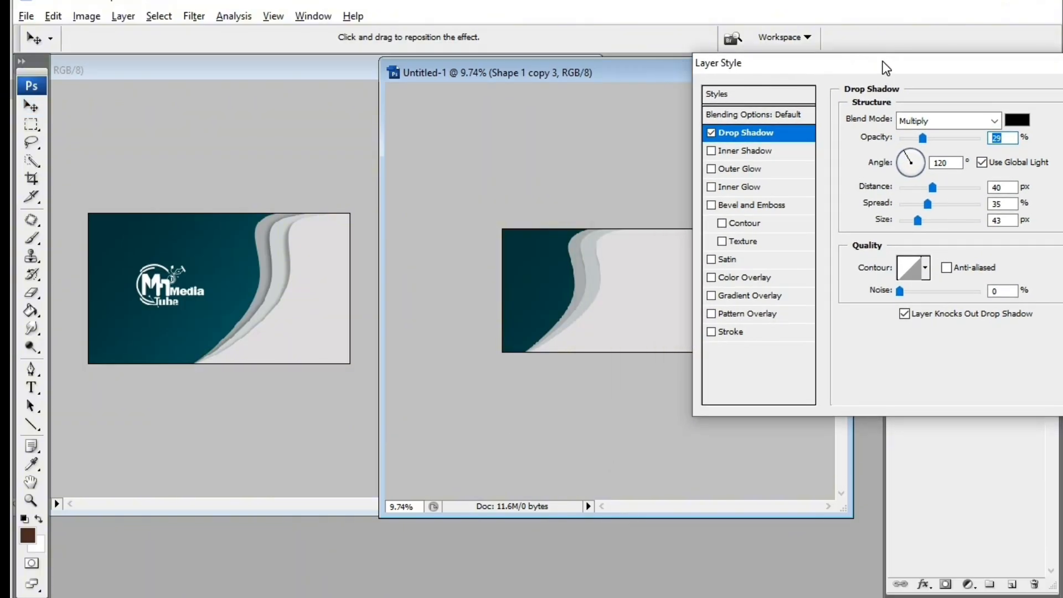
pyautogui.moveTo(956, 71); pyautogui.dragTo(889, 99)
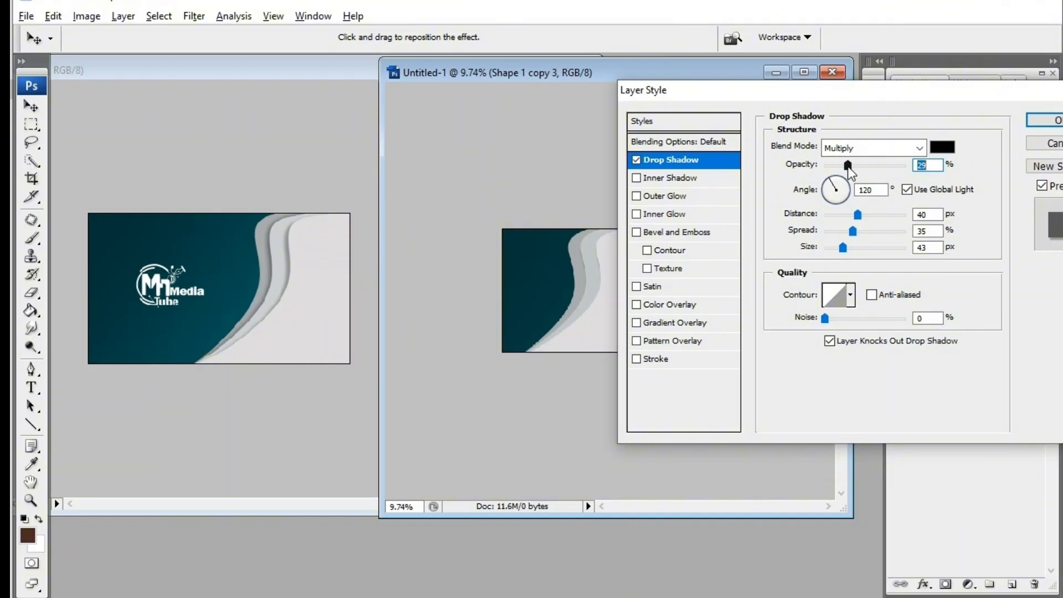
pyautogui.moveTo(847, 165); pyautogui.dragTo(858, 167)
pyautogui.press('Return')
# Step: Maximise the new document's window and enlarge the view to examine the layered curves
pyautogui.click(805, 73)
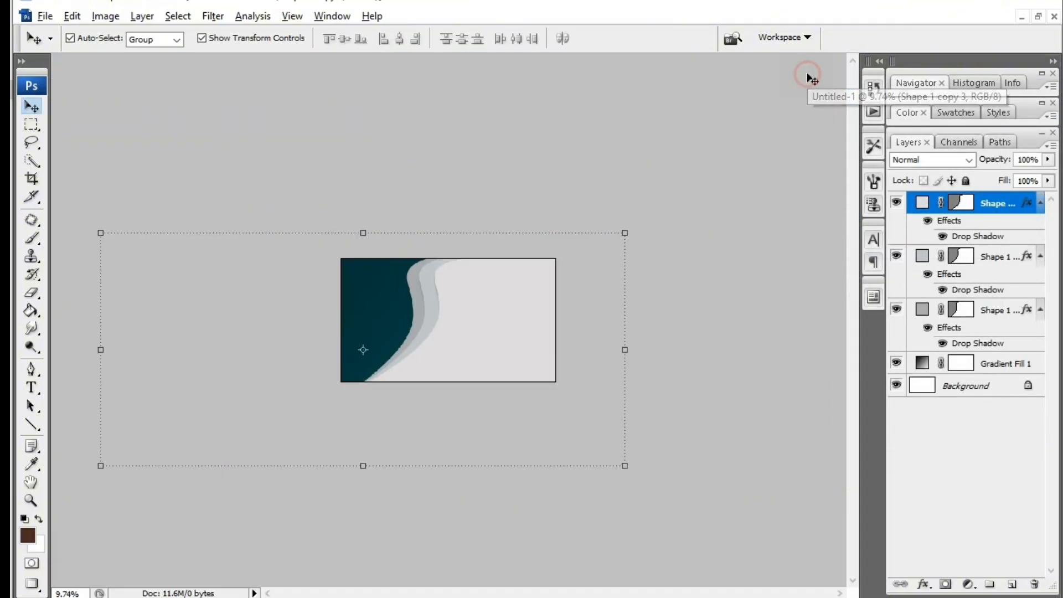
pyautogui.hotkey('ctrl', '0')
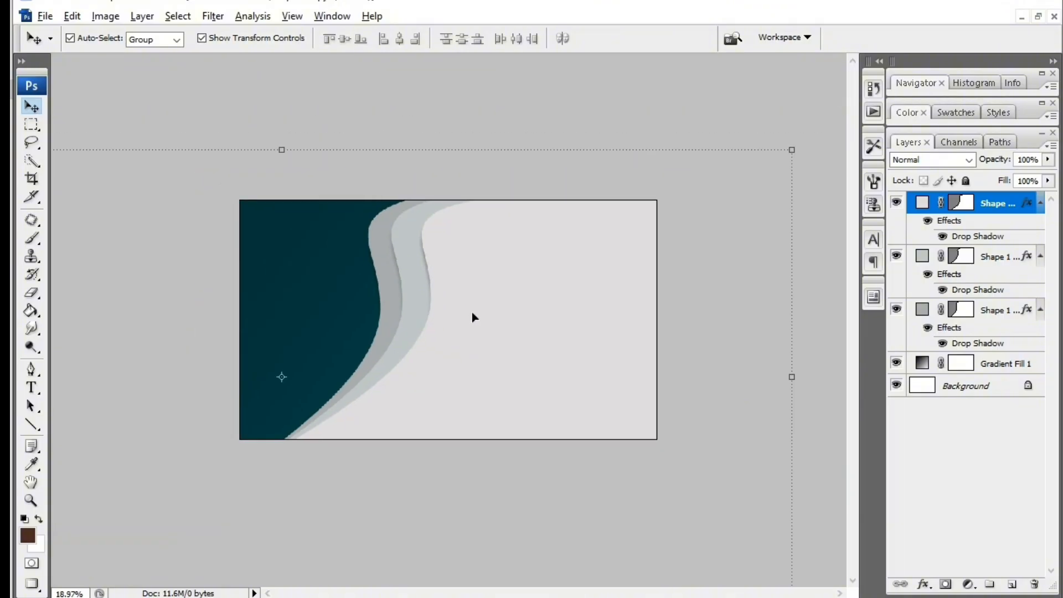
pyautogui.scroll(1, 473, 316)
pyautogui.scroll(-1, 522, 329)
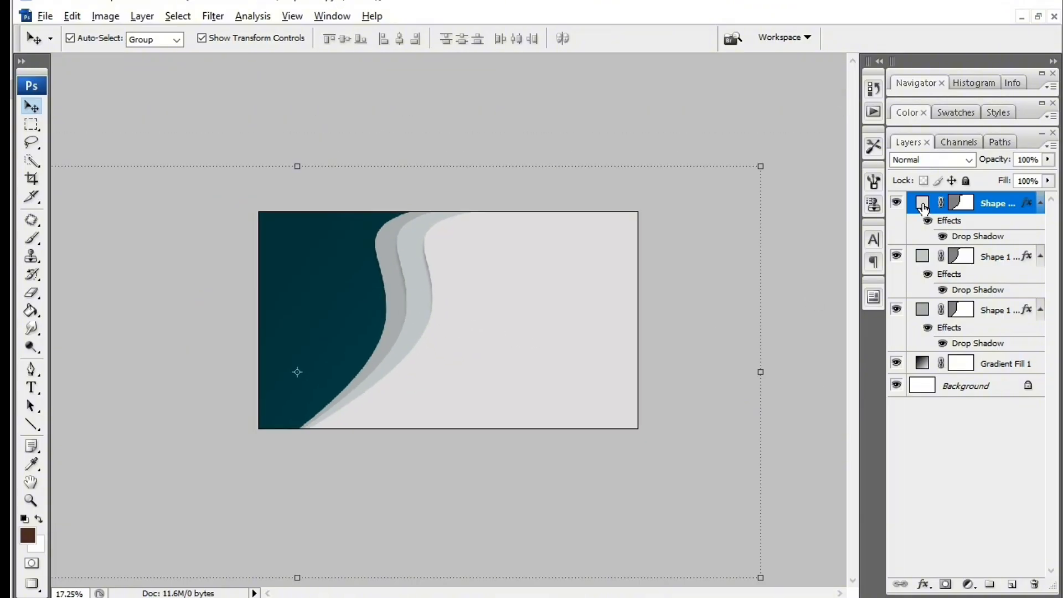
# Step: Set the front curved shape's drop shadow to 38% opacity, 43° angle, 49 px distance, 51% spread and 54 px size
pyautogui.rightClick(963, 224)
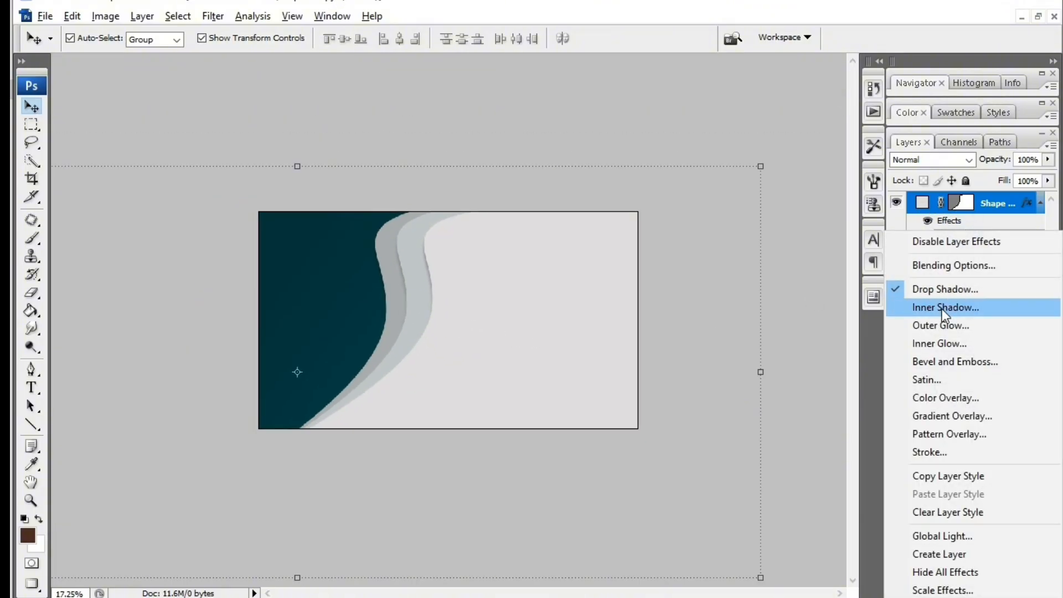
pyautogui.click(975, 206)
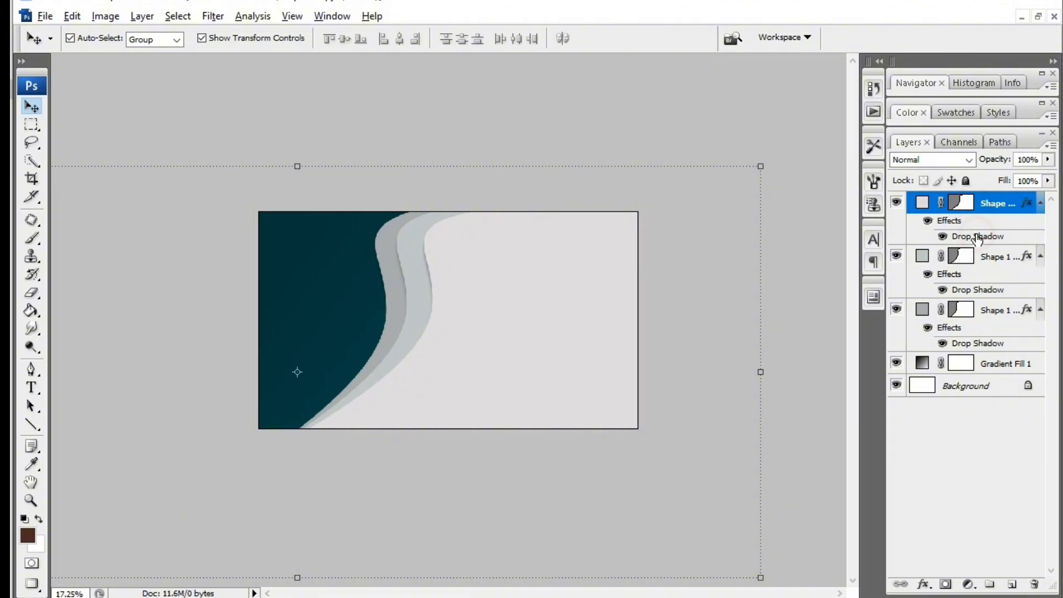
pyautogui.doubleClick(977, 237)
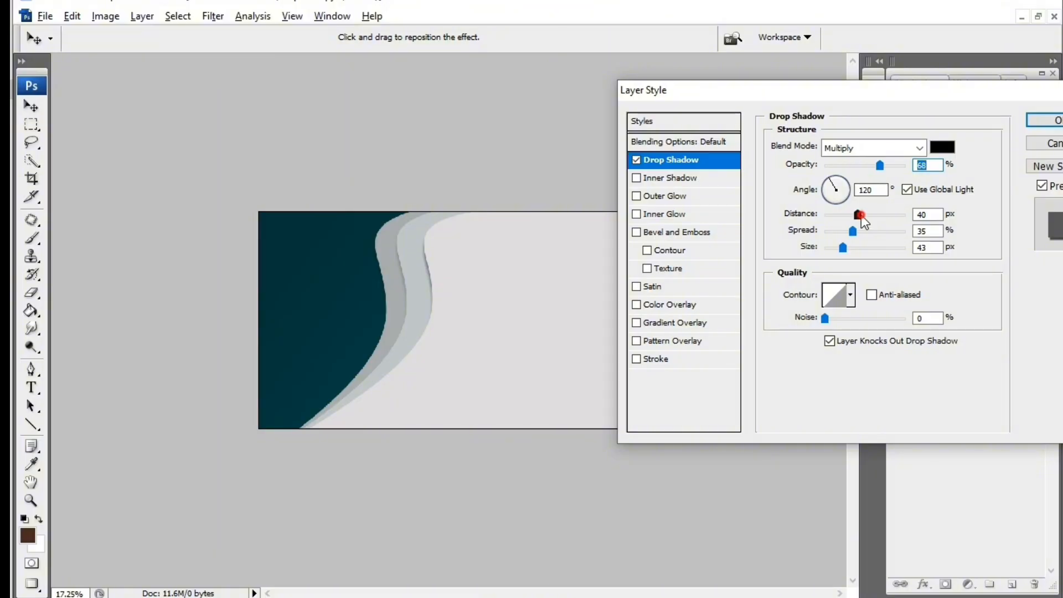
pyautogui.moveTo(858, 215); pyautogui.dragTo(847, 249)
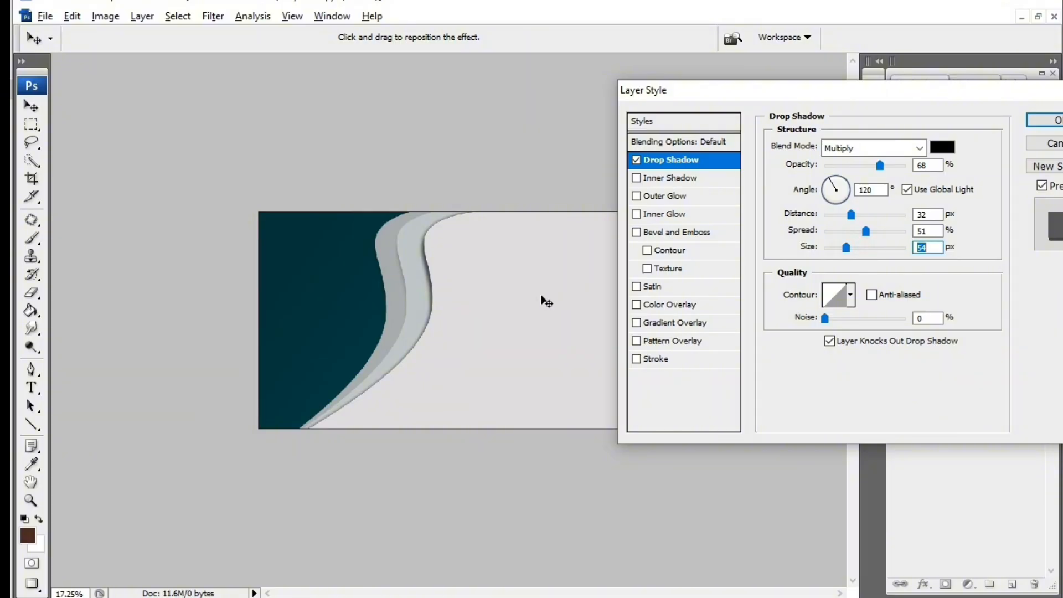
pyautogui.moveTo(541, 299); pyautogui.dragTo(542, 298)
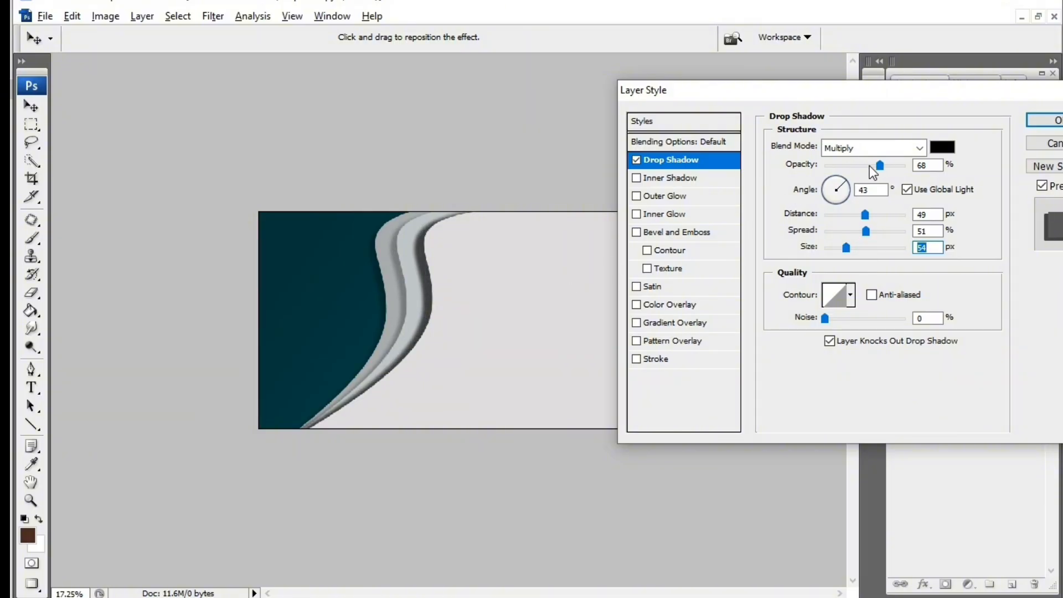
pyautogui.moveTo(869, 166); pyautogui.dragTo(856, 170)
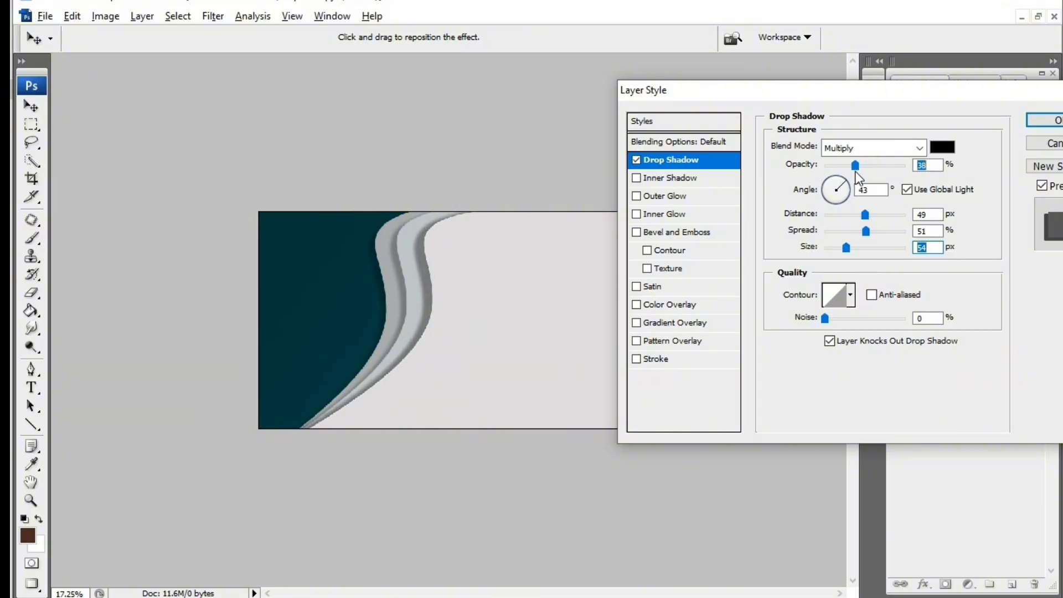
pyautogui.press('Return')
# Step: Increase the opacity and distance of the middle curved shape's drop shadow and slightly reduce its size
pyautogui.rightClick(997, 291)
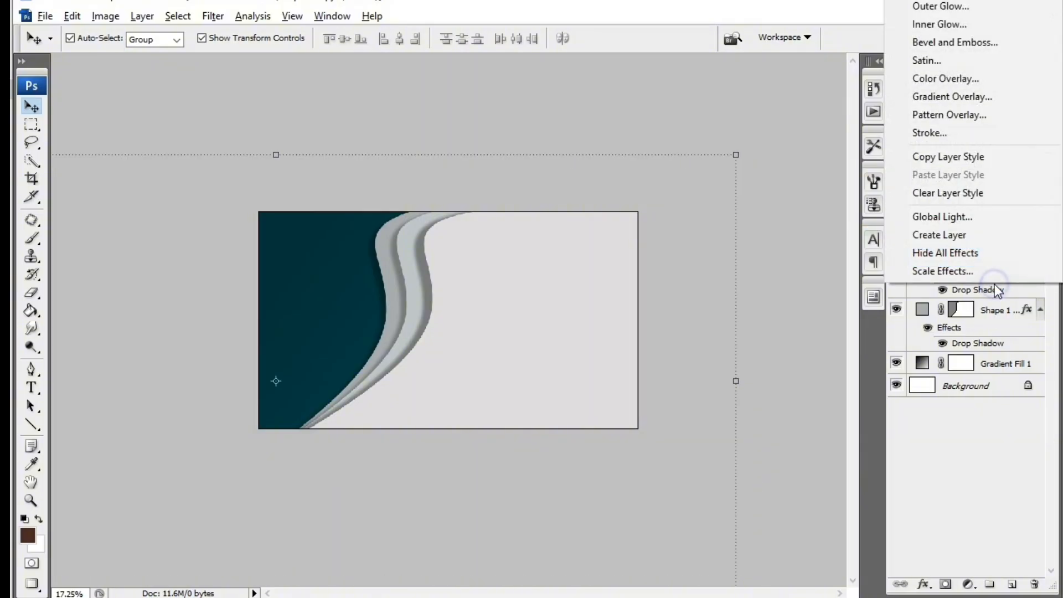
pyautogui.click(998, 295)
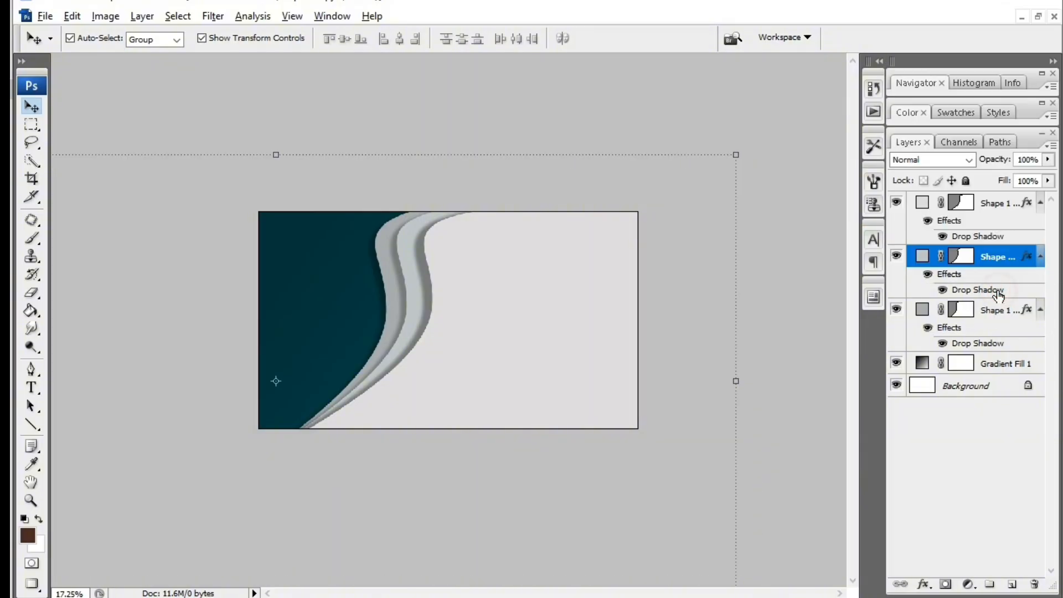
pyautogui.doubleClick(998, 295)
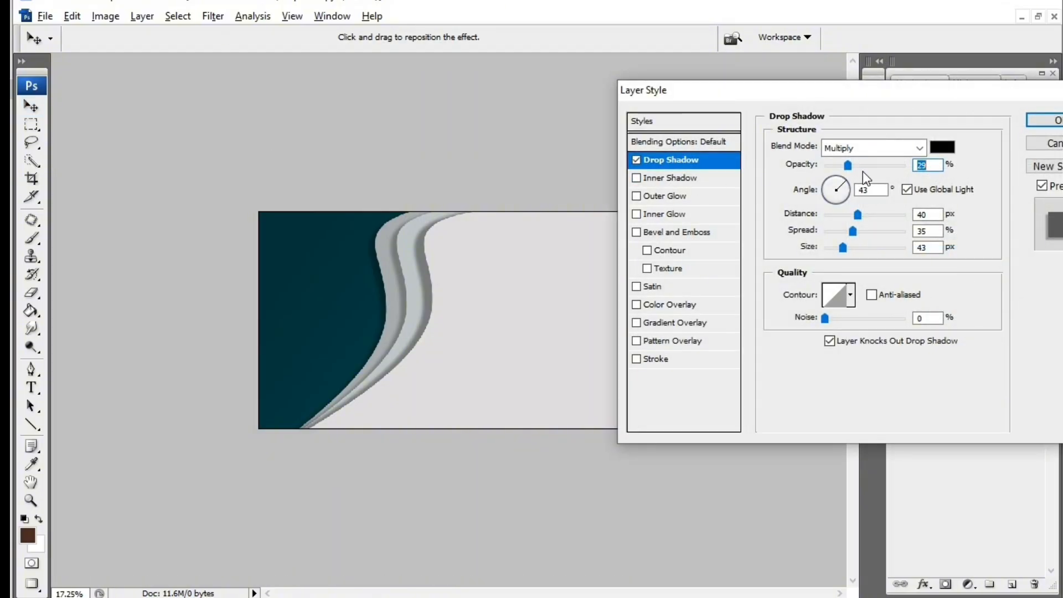
pyautogui.moveTo(851, 166); pyautogui.dragTo(853, 165)
pyautogui.moveTo(859, 215); pyautogui.dragTo(841, 248)
pyautogui.click(1041, 121)
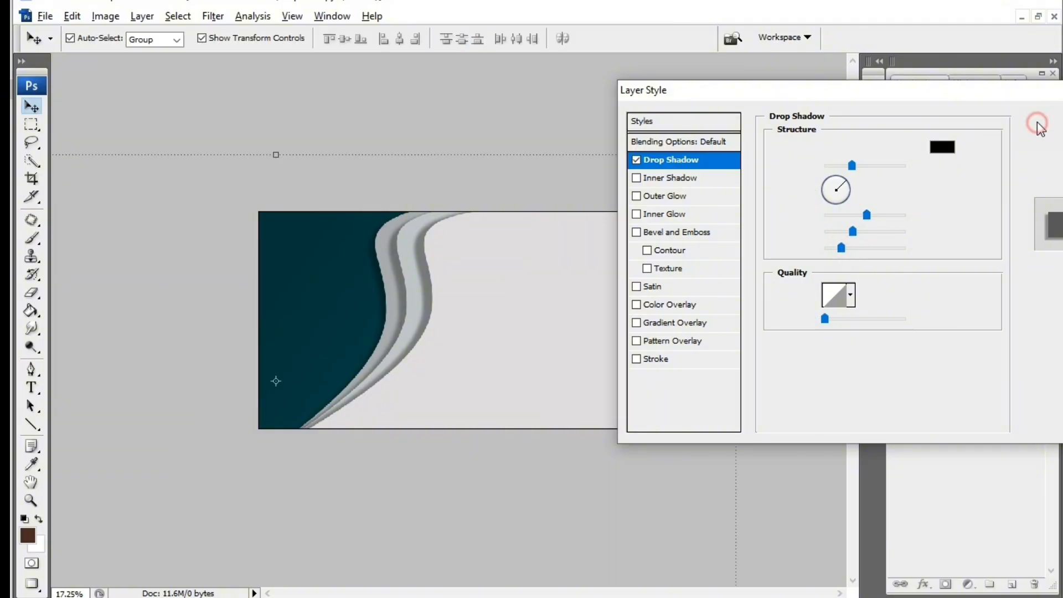
# Step: Set the rearmost curved shape's drop shadow to 34% opacity, 47 px distance, 43% spread and 59 px size, and deselect the layer
pyautogui.click(980, 331)
pyautogui.rightClick(980, 334)
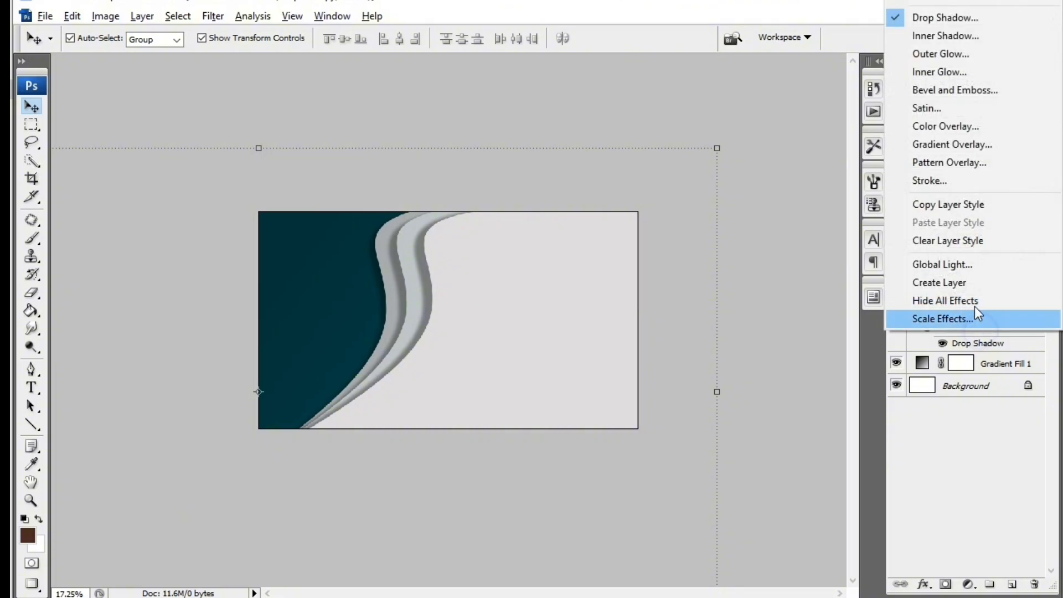
pyautogui.click(943, 19)
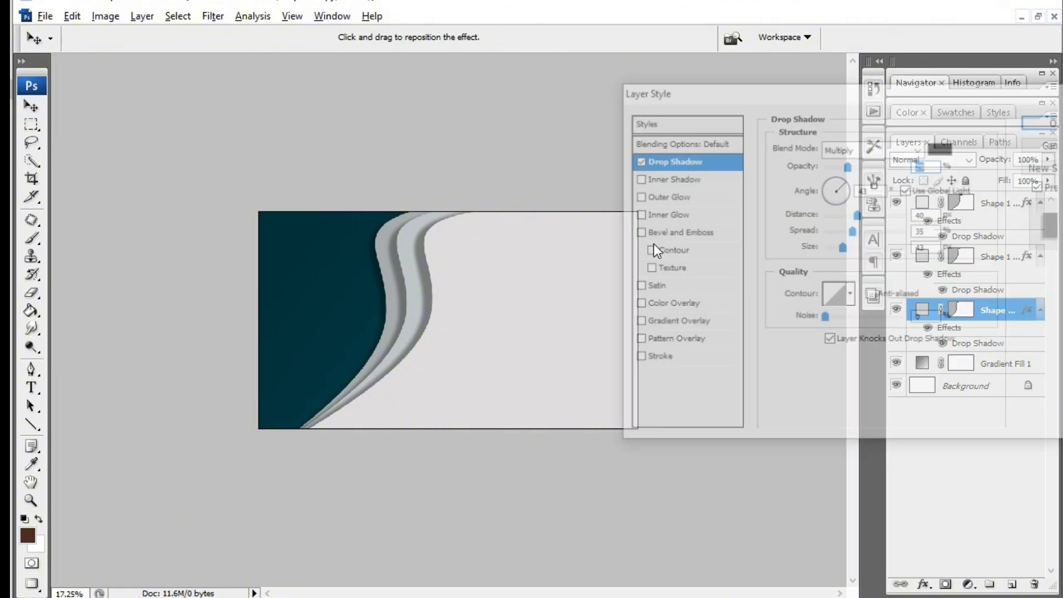
pyautogui.moveTo(851, 167); pyautogui.dragTo(853, 166)
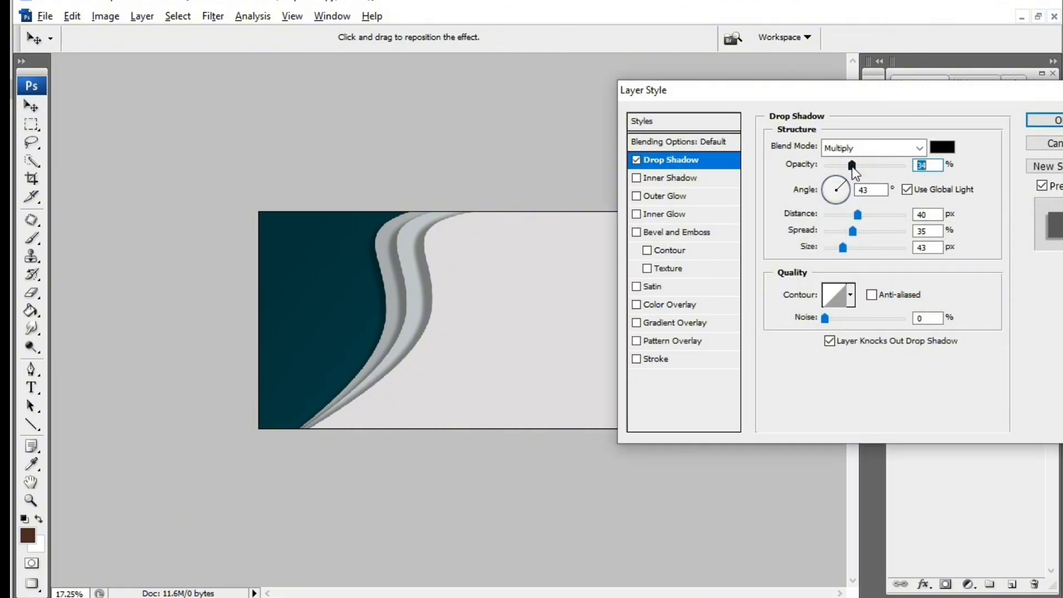
pyautogui.moveTo(843, 247); pyautogui.dragTo(847, 248)
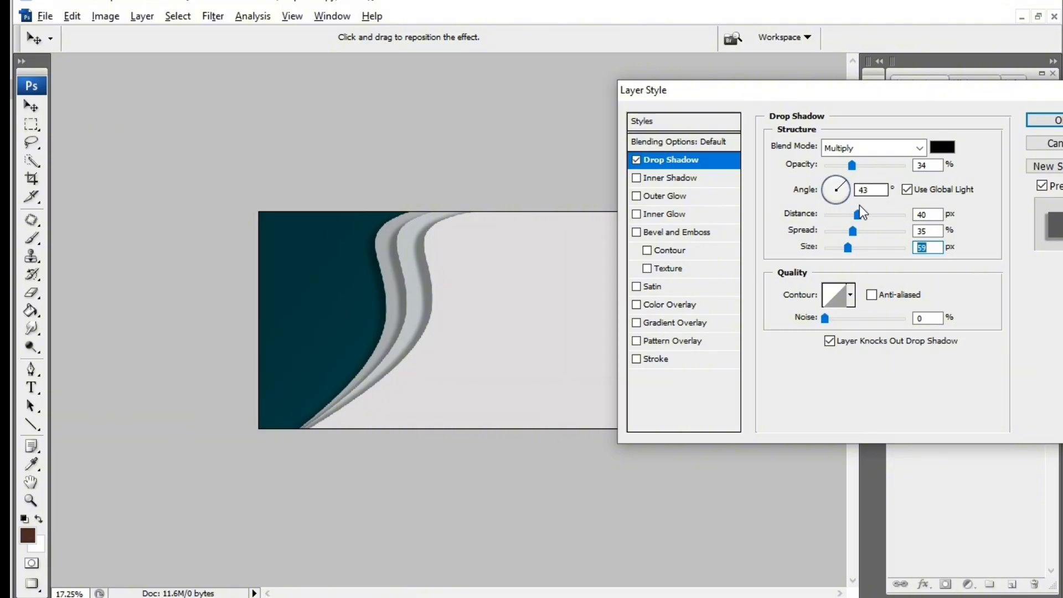
pyautogui.moveTo(859, 206); pyautogui.dragTo(859, 230)
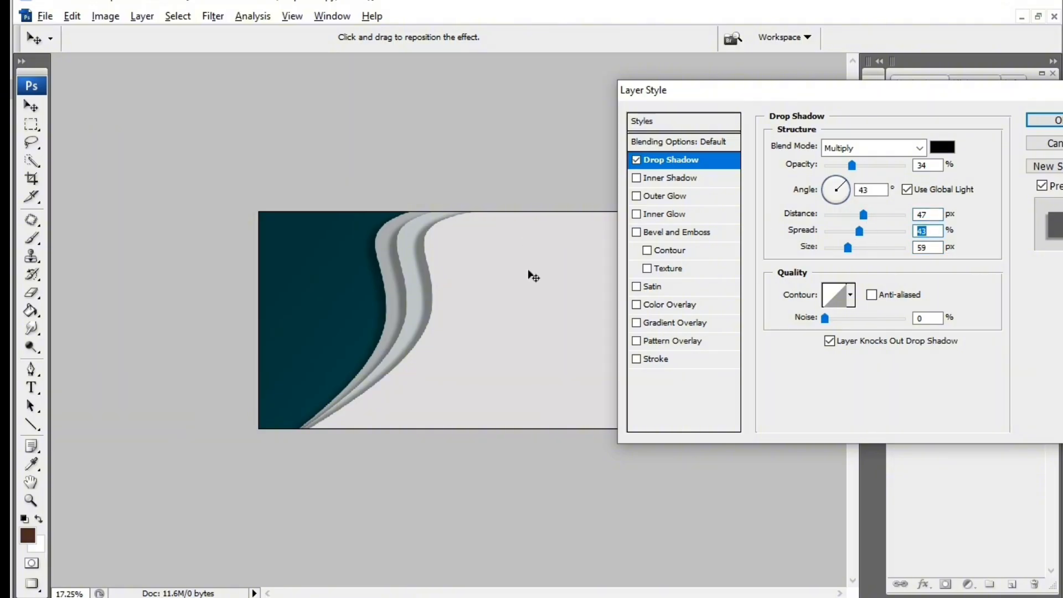
pyautogui.press('Return')
pyautogui.scroll(-2, 622, 310)
pyautogui.click(623, 310)
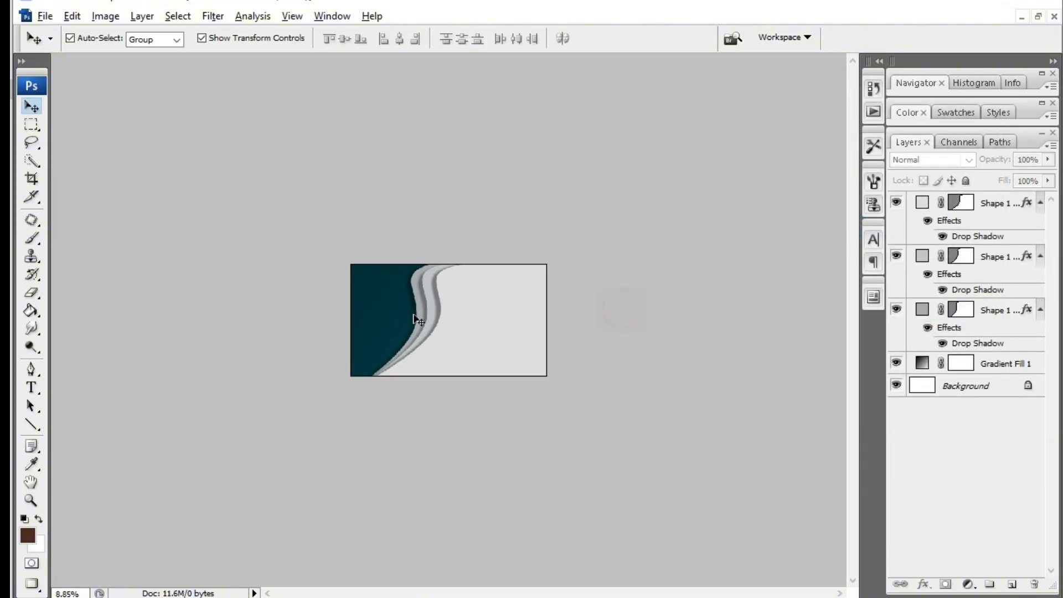
pyautogui.scroll(2, 419, 320)
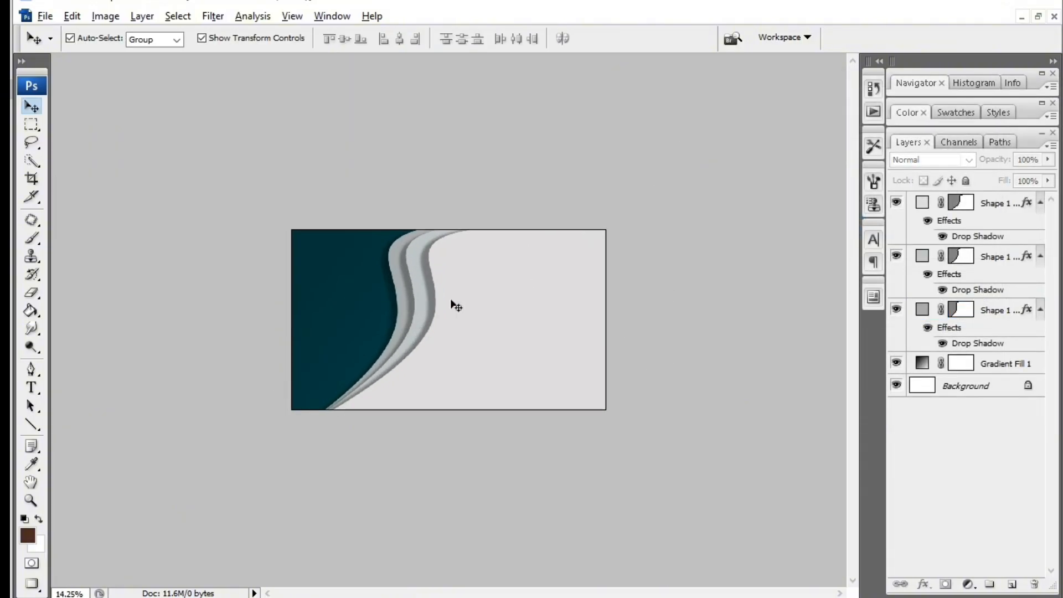
# Step: Copy the white Media Tube logo from the reference card into the new document and undo the accidental move of the front curved shape
pyautogui.click(1039, 18)
pyautogui.click(202, 297)
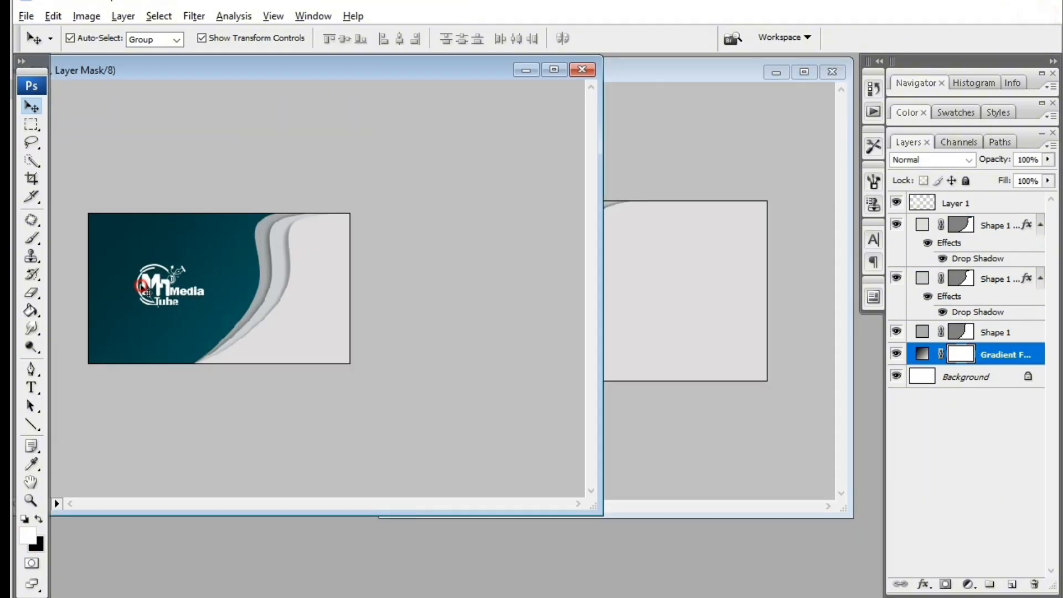
pyautogui.scroll(2, 183, 283)
pyautogui.click(181, 280)
pyautogui.moveTo(182, 280); pyautogui.dragTo(510, 275)
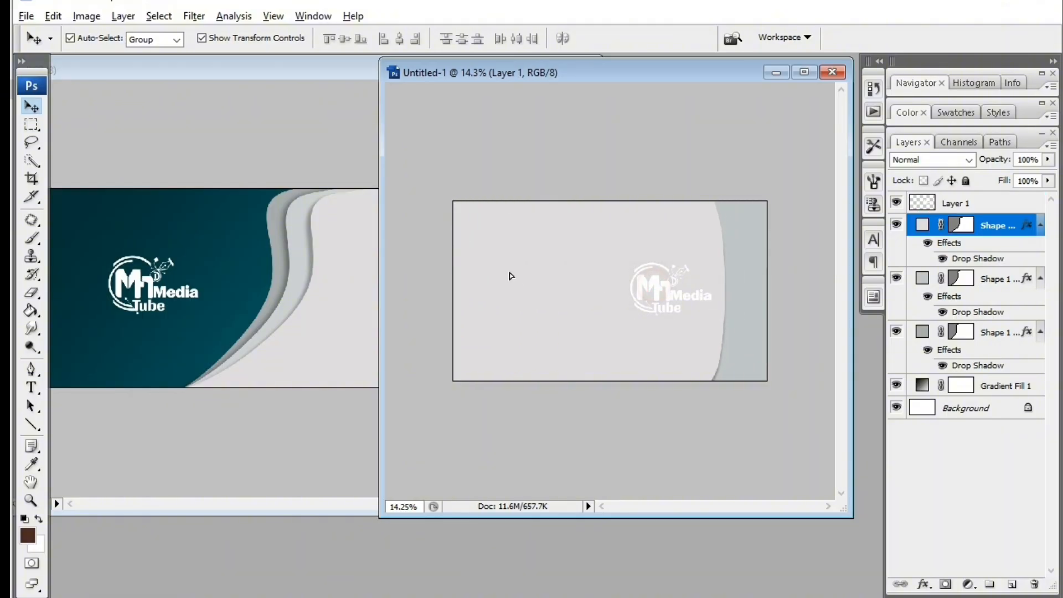
pyautogui.hotkey('ctrl', 'alt', 'z')
# Step: Move the copied logo onto the teal area of the new card and scale it down to fit left of the curves
pyautogui.click(711, 289)
pyautogui.hotkey('ctrl', '0')
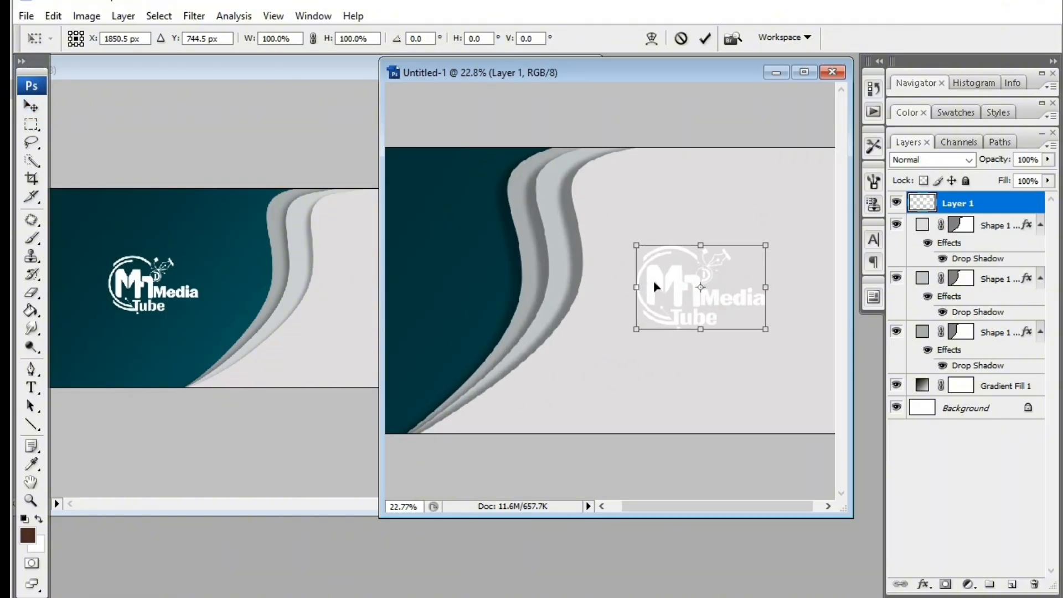
pyautogui.moveTo(676, 280); pyautogui.dragTo(469, 254)
pyautogui.click(797, 73)
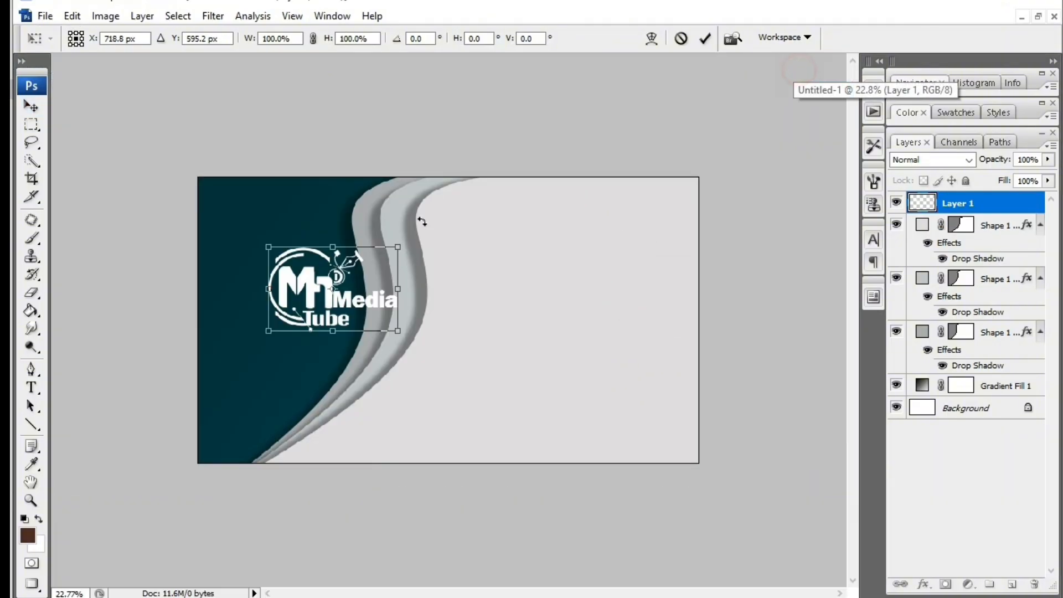
pyautogui.moveTo(398, 238); pyautogui.dragTo(308, 308)
pyautogui.press('Return')
# Step: Enlarge the logo proportionally to 108.8%, nudge it down and right within the teal area, and deselect it
pyautogui.click(305, 277)
pyautogui.moveTo(325, 262); pyautogui.dragTo(317, 267)
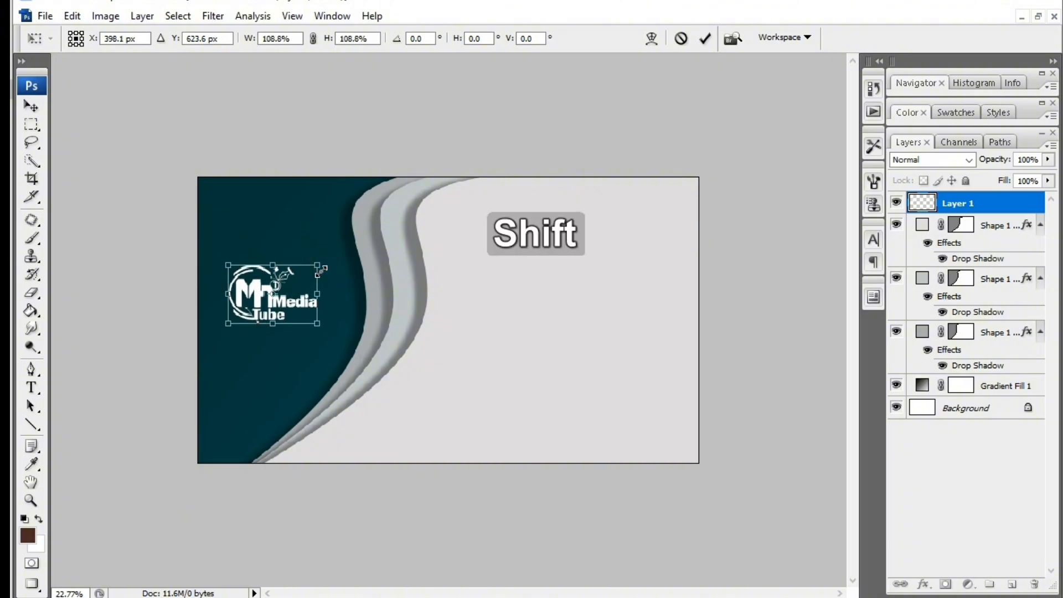
pyautogui.press('Return')
pyautogui.press('Down')
pyautogui.press('Right')
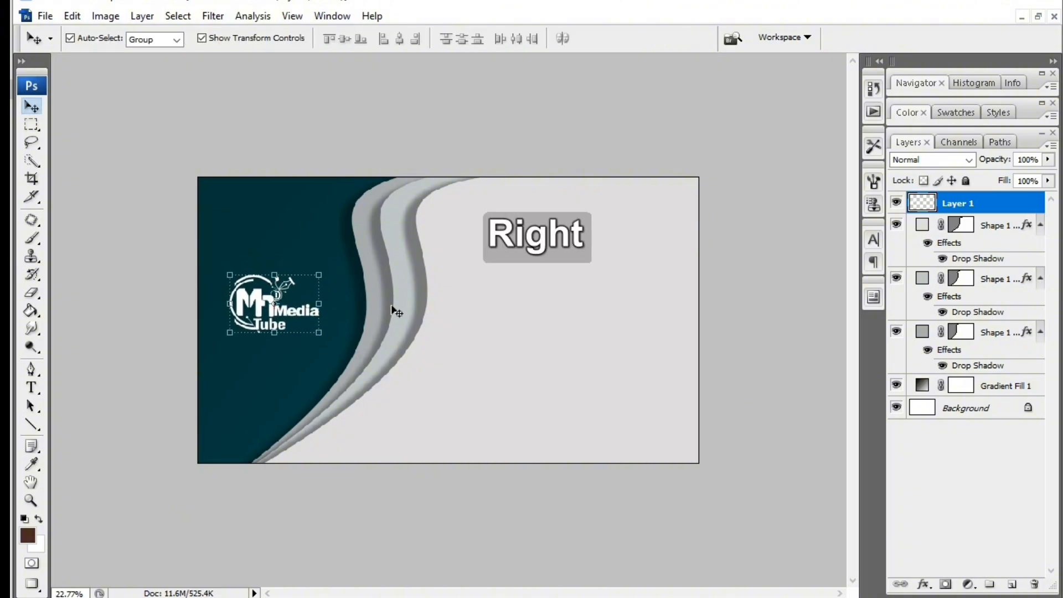
pyautogui.hotkey('ctrl', '-')
pyautogui.click(416, 426)
pyautogui.hotkey('ctrl', '+')
pyautogui.hotkey('ctrl', '+')
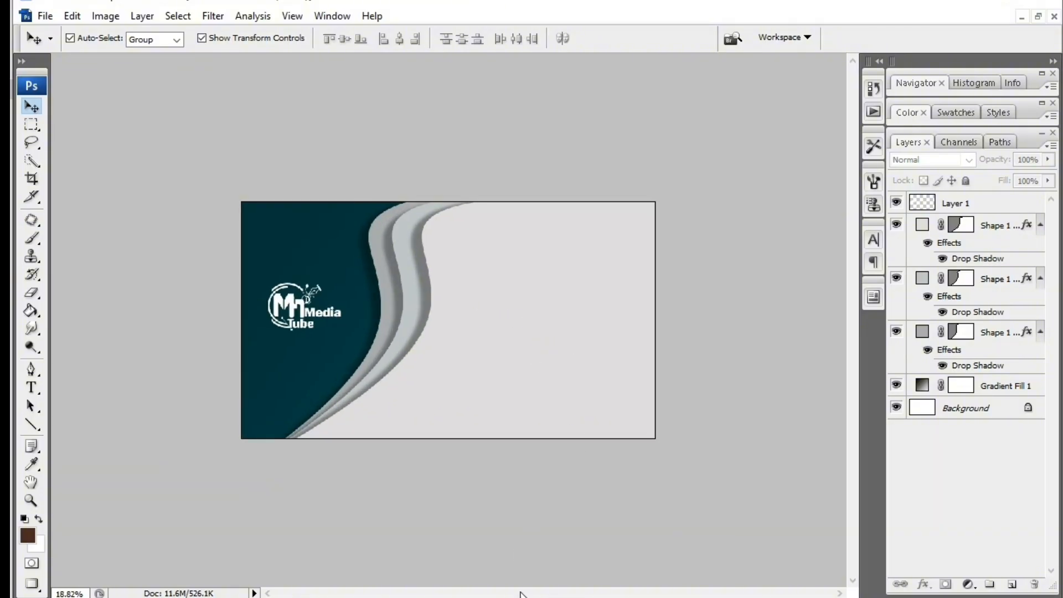
pyautogui.moveTo(474, 597)
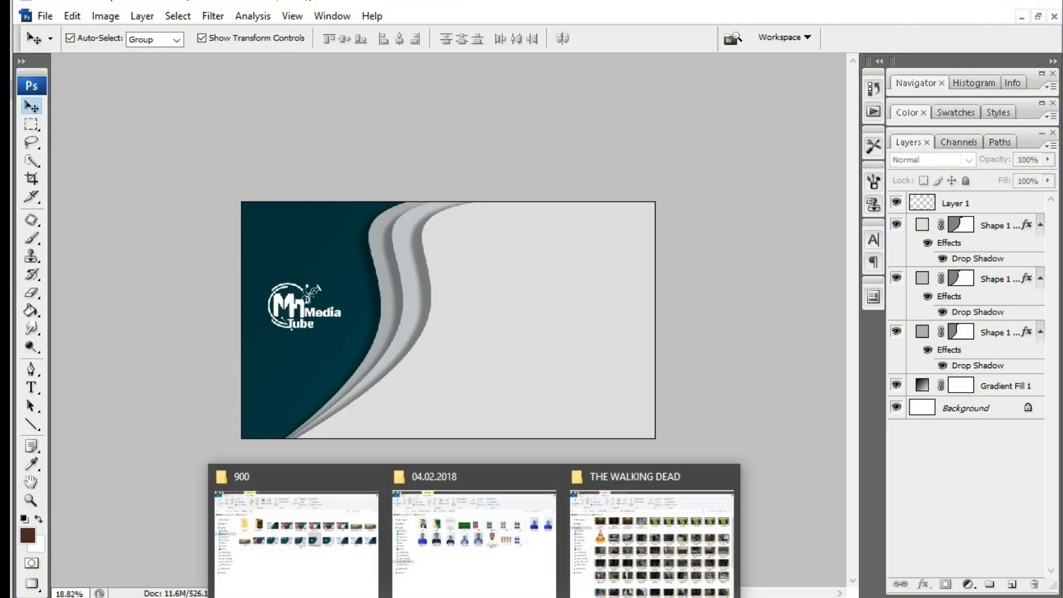
pyautogui.click(348, 576)
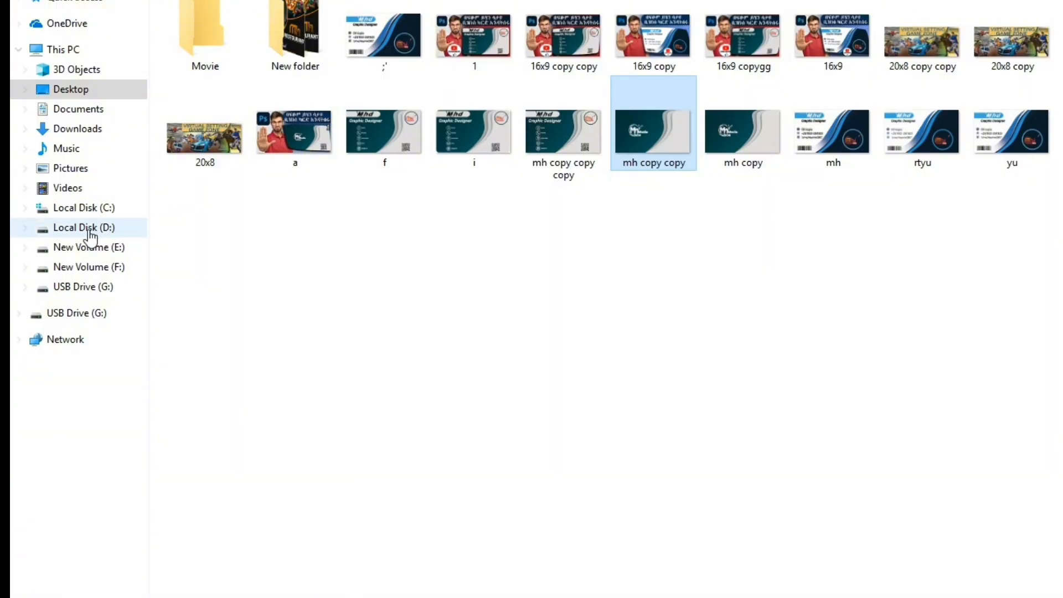
pyautogui.click(86, 247)
pyautogui.click(733, 43)
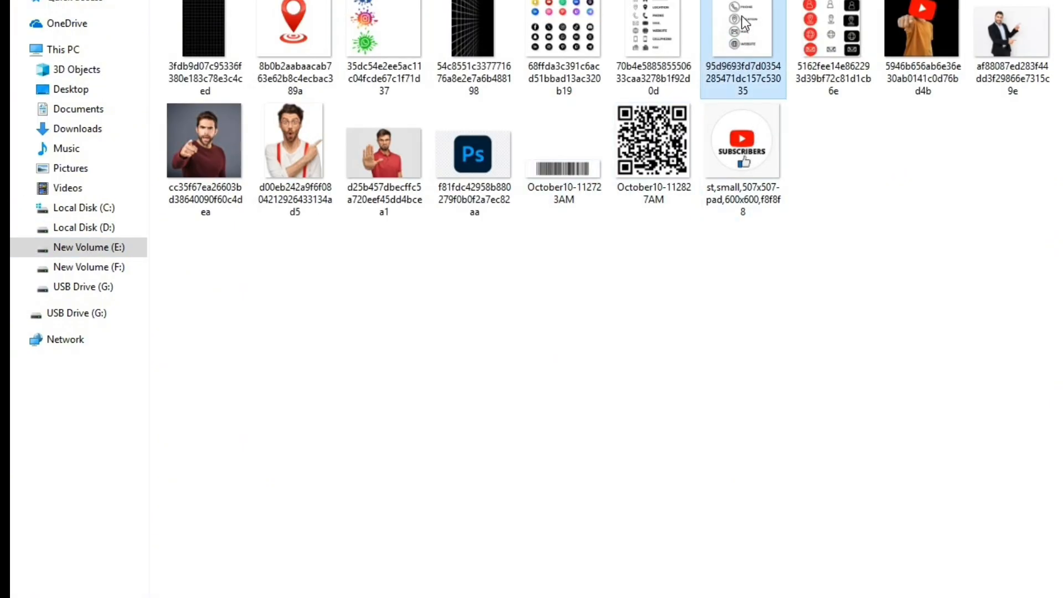
pyautogui.moveTo(742, 17); pyautogui.dragTo(522, 408)
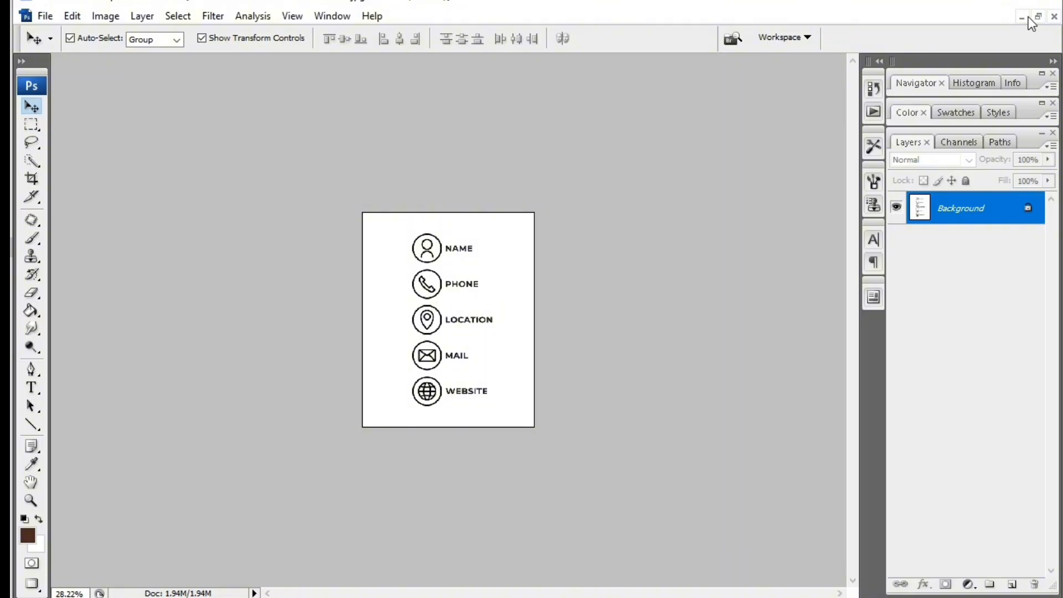
pyautogui.click(1038, 17)
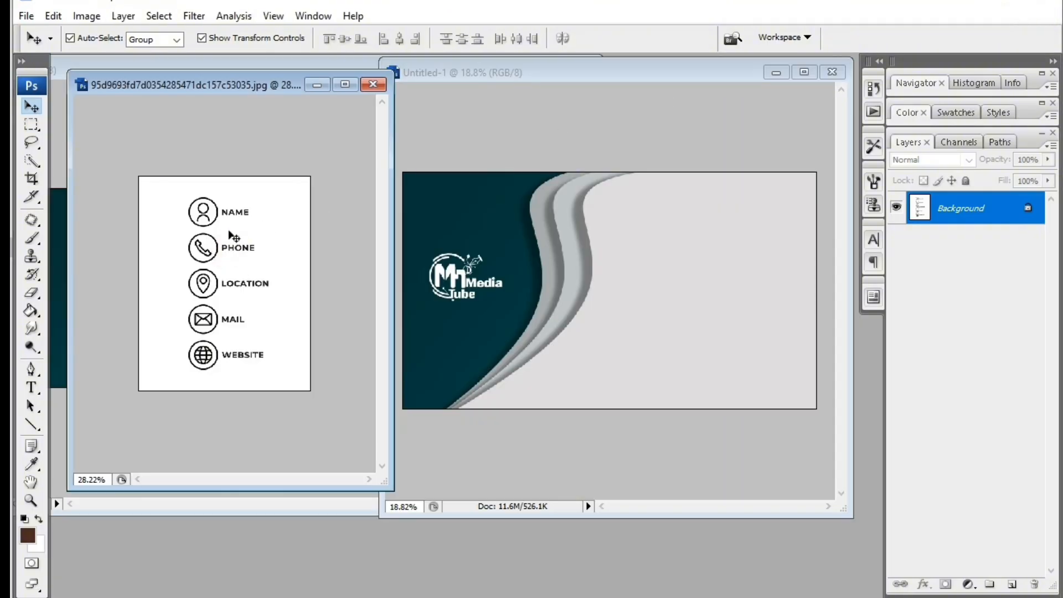
# Step: Select the white background of the contact icons image with Color Range
pyautogui.scroll(5, 233, 243)
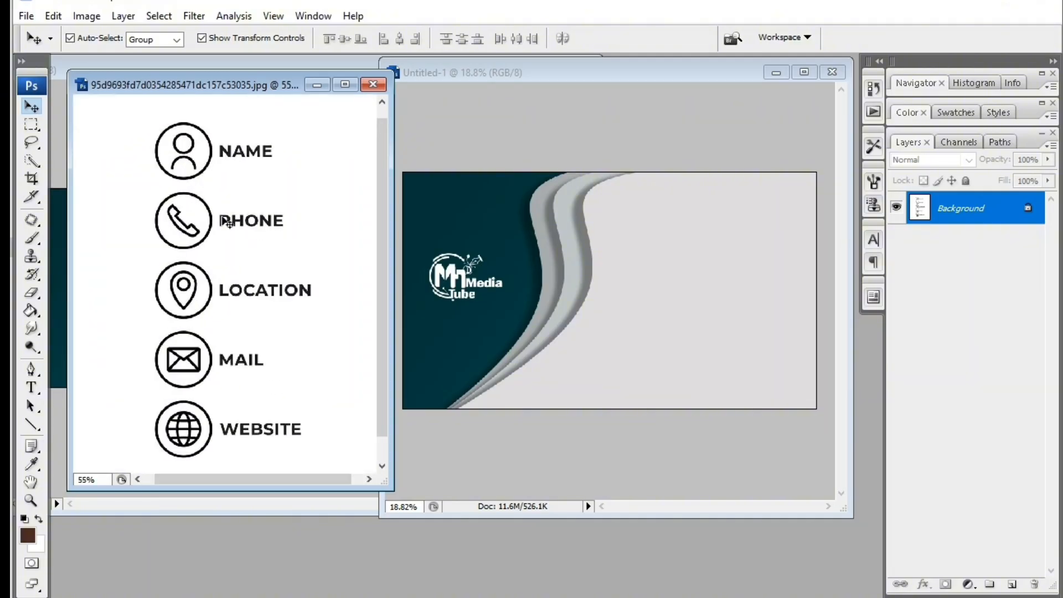
pyautogui.scroll(-4, 208, 172)
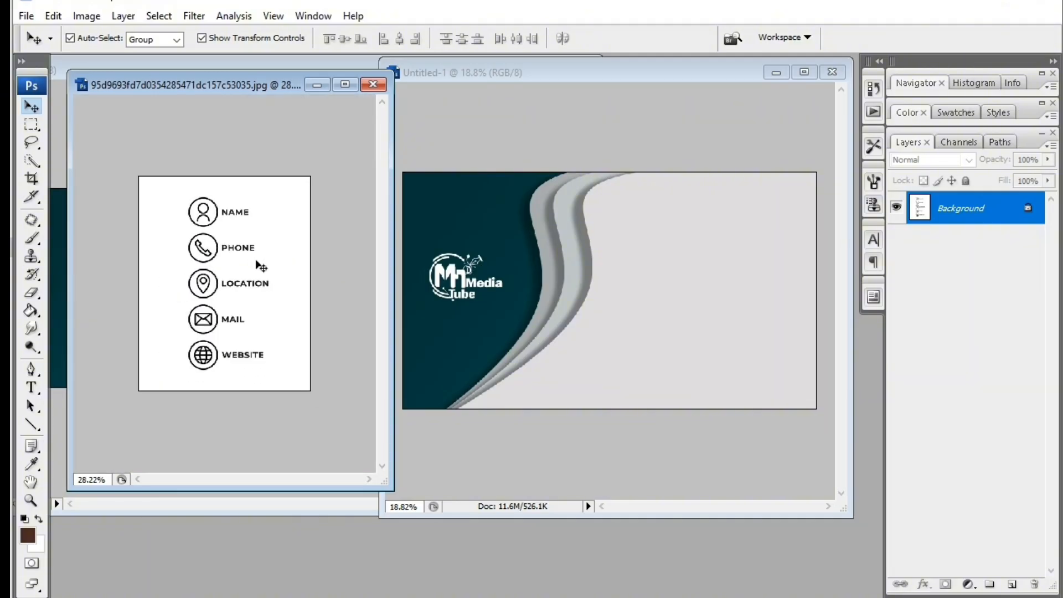
pyautogui.scroll(-1, 244, 247)
pyautogui.click(159, 16)
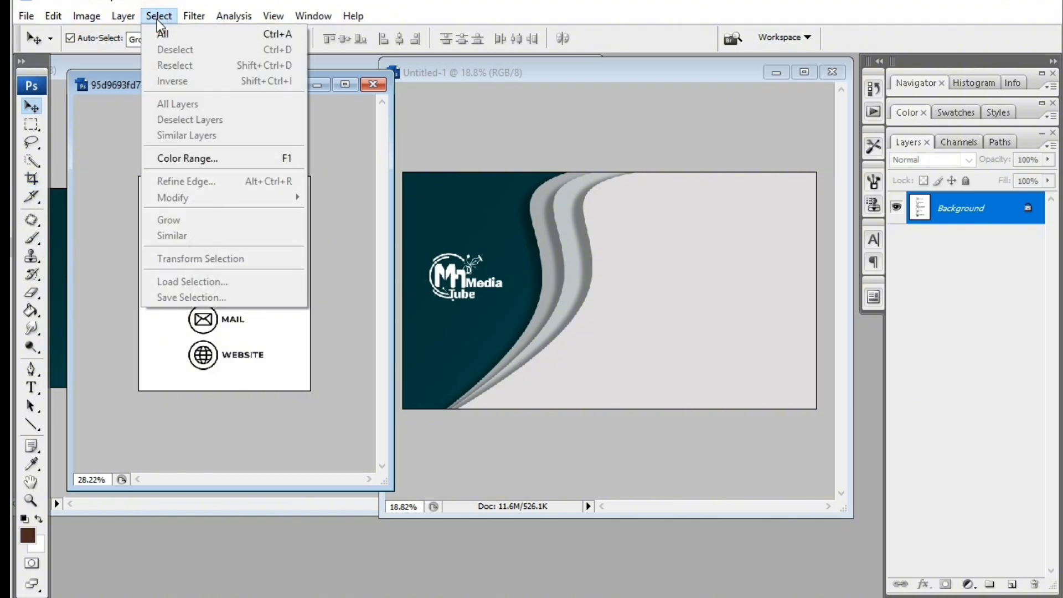
pyautogui.click(203, 160)
pyautogui.click(274, 221)
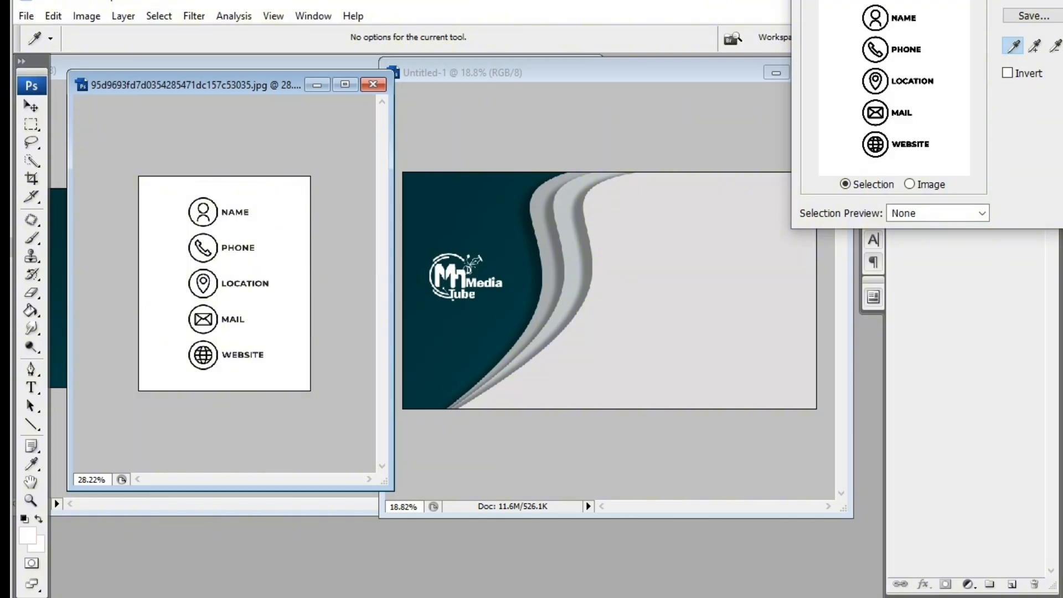
pyautogui.press('Return')
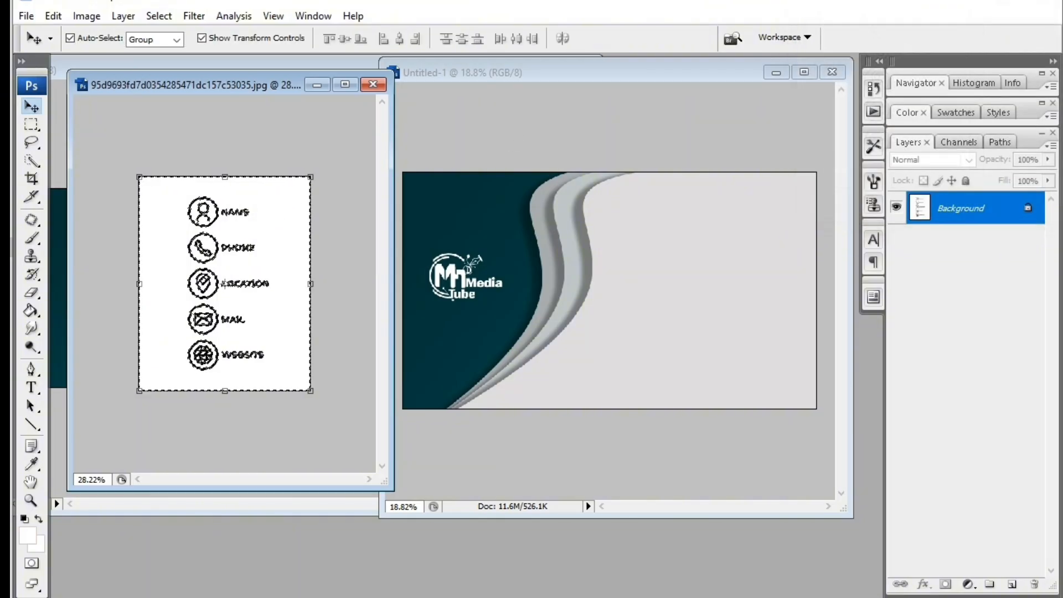
# Step: Convert the icons image's Background into a regular layer, delete the selected white area and clear the selection
pyautogui.doubleClick(983, 216)
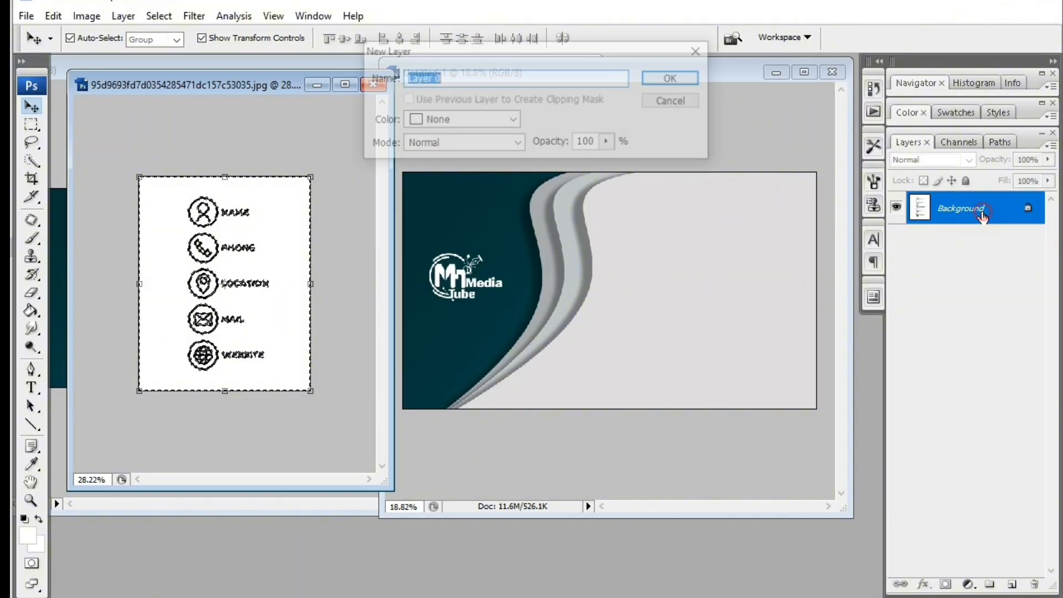
pyautogui.click(678, 80)
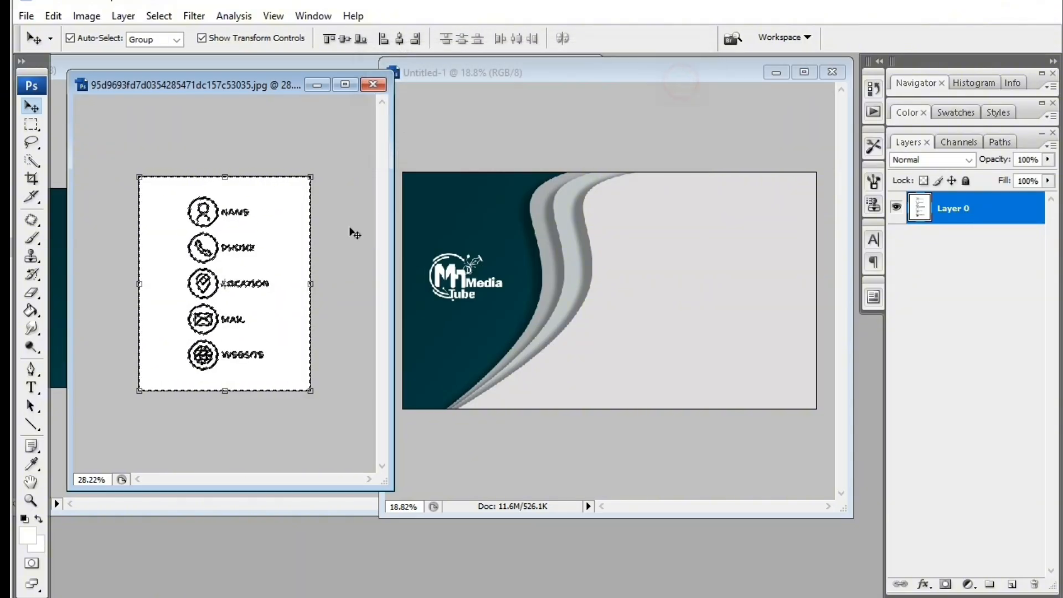
pyautogui.press('Delete')
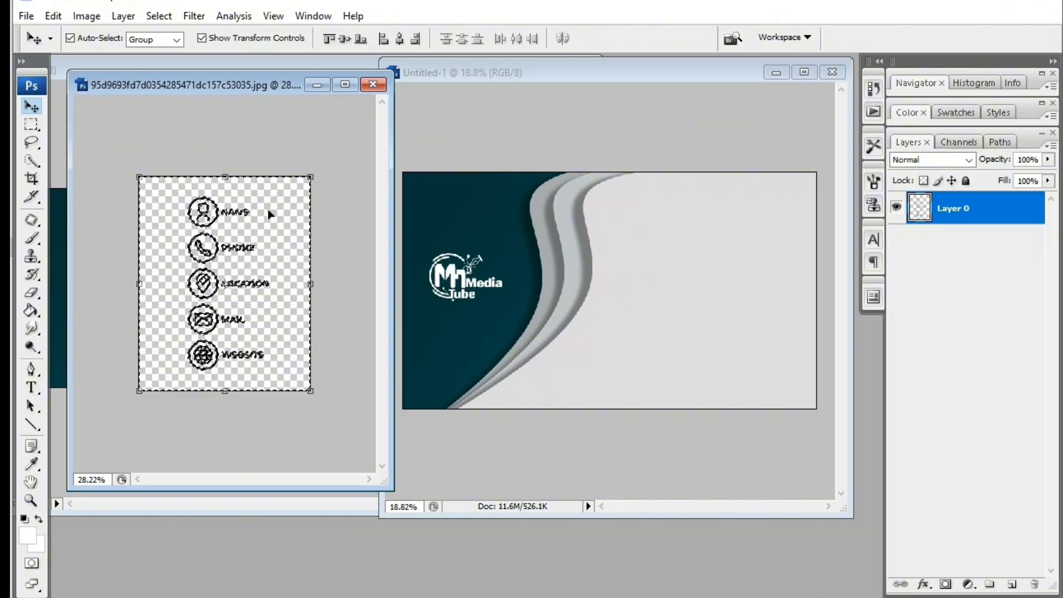
pyautogui.hotkey('ctrl', 'd')
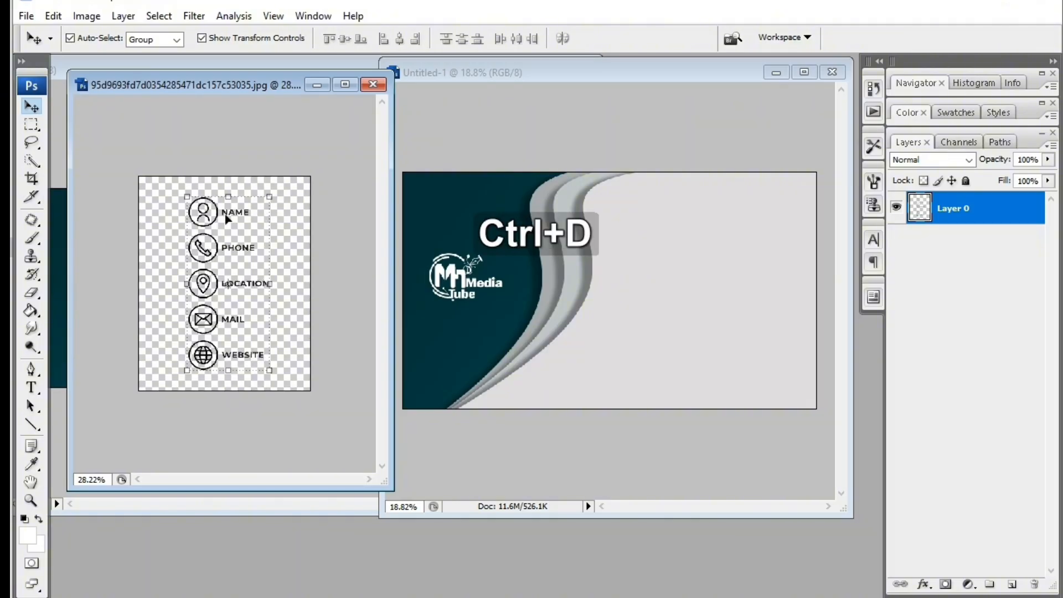
# Step: Copy the contact icon list into the new card and place it on the light area beside the curves
pyautogui.scroll(6, 228, 219)
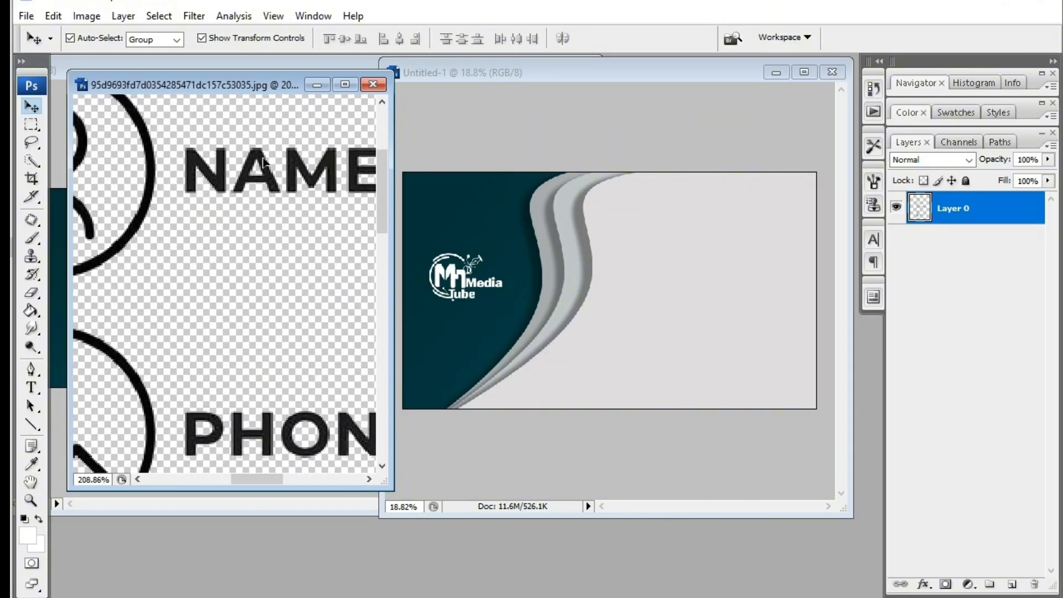
pyautogui.scroll(-2, 263, 161)
pyautogui.moveTo(284, 169); pyautogui.dragTo(709, 231)
pyautogui.click(700, 250)
pyautogui.moveTo(674, 283); pyautogui.dragTo(695, 277)
pyautogui.press('Return')
# Step: Enlarge the contact icon list proportionally to 105.6%, apply the transform and nudge the list left and slightly down
pyautogui.hotkey('ctrl', 't')
pyautogui.moveTo(732, 378); pyautogui.dragTo(734, 383)
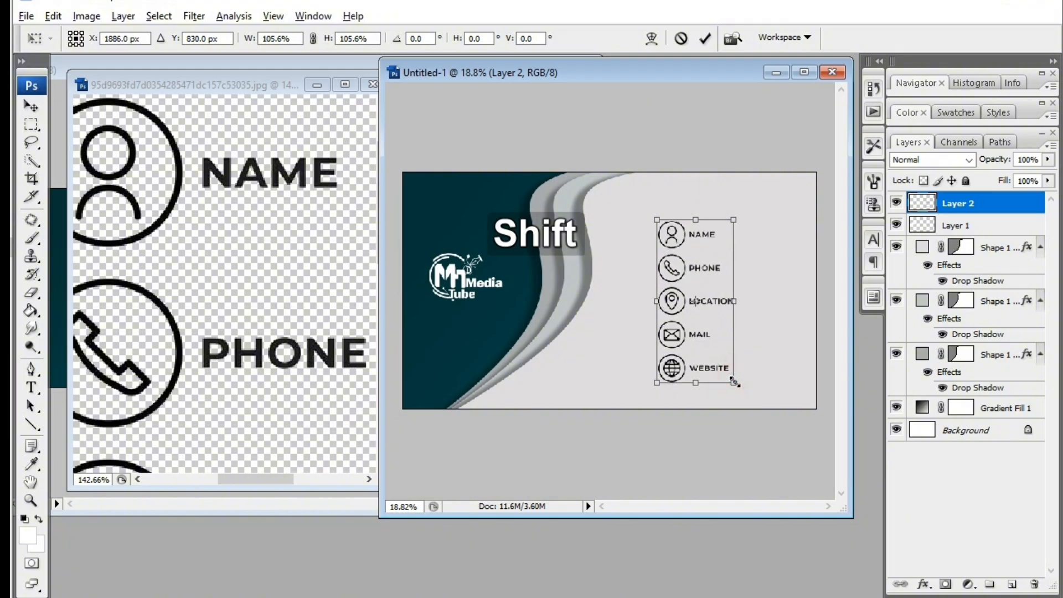
pyautogui.press('Return')
pyautogui.press('Left')
pyautogui.press('Left')
pyautogui.press('Left')
pyautogui.press('Left')
pyautogui.scroll(-5, 707, 300)
pyautogui.press('Up')
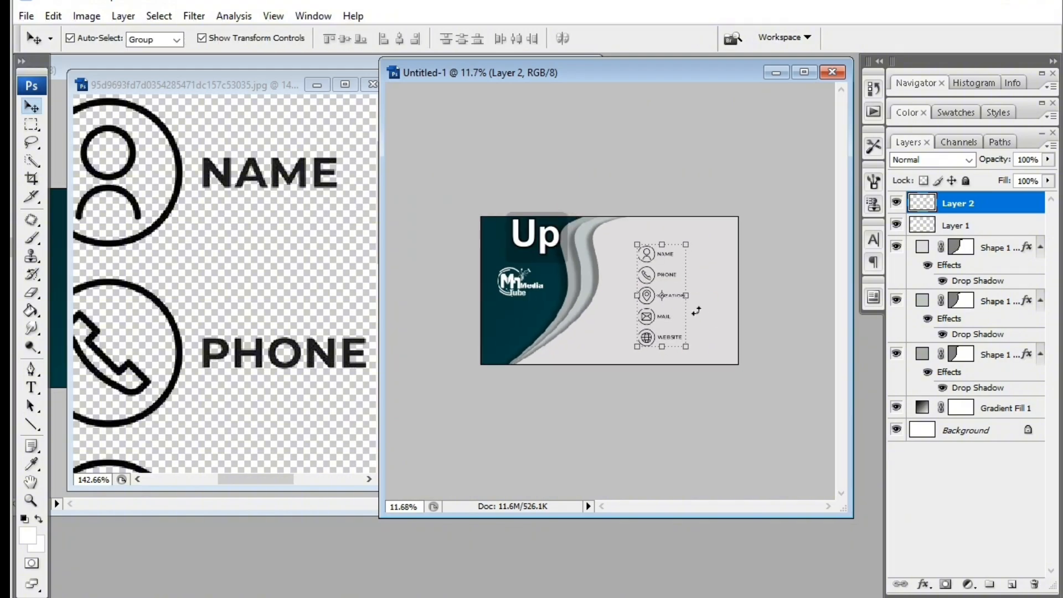
pyautogui.press('Left')
pyautogui.press('Left')
pyautogui.press('Down')
pyautogui.press('Down')
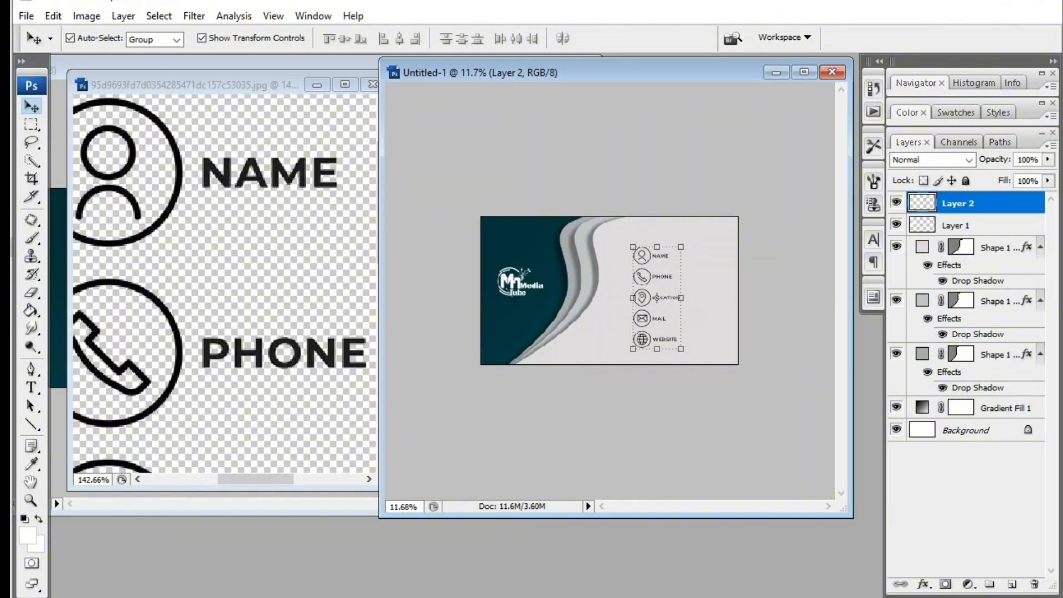
pyautogui.scroll(1, 584, 351)
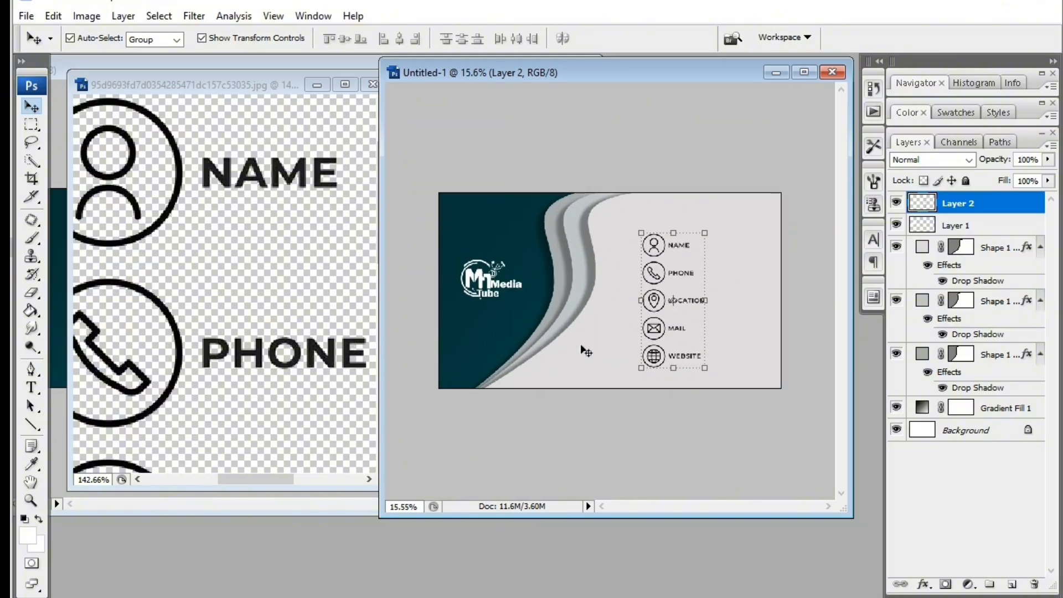
pyautogui.click(657, 332)
pyautogui.hotkey('ctrl', 'alt', 'z')
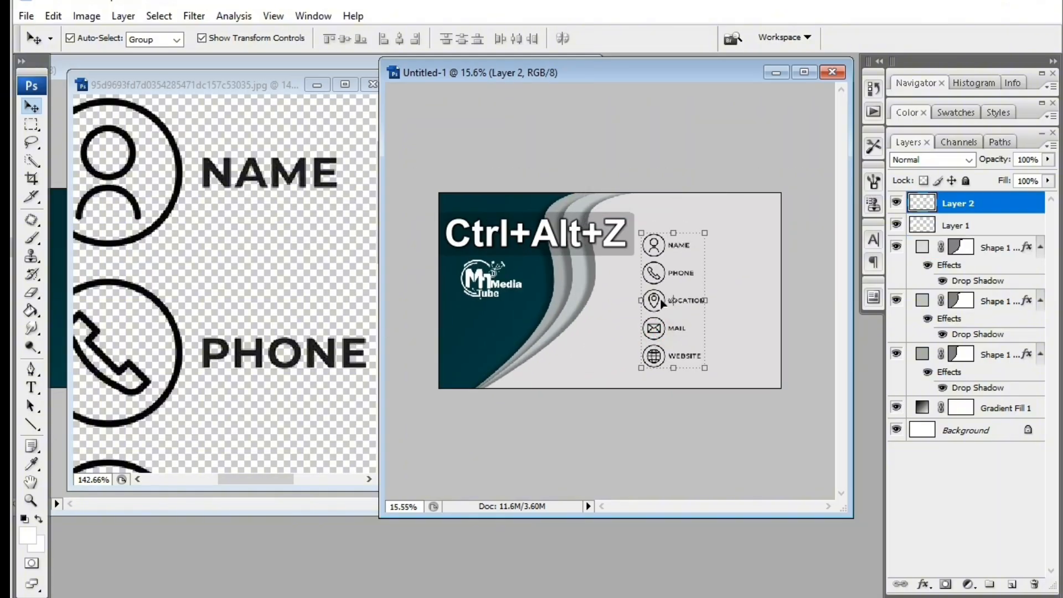
pyautogui.click(664, 249)
pyautogui.scroll(1, 664, 249)
pyautogui.hotkey('ctrl', 'alt', 'z')
pyautogui.scroll(1, 703, 219)
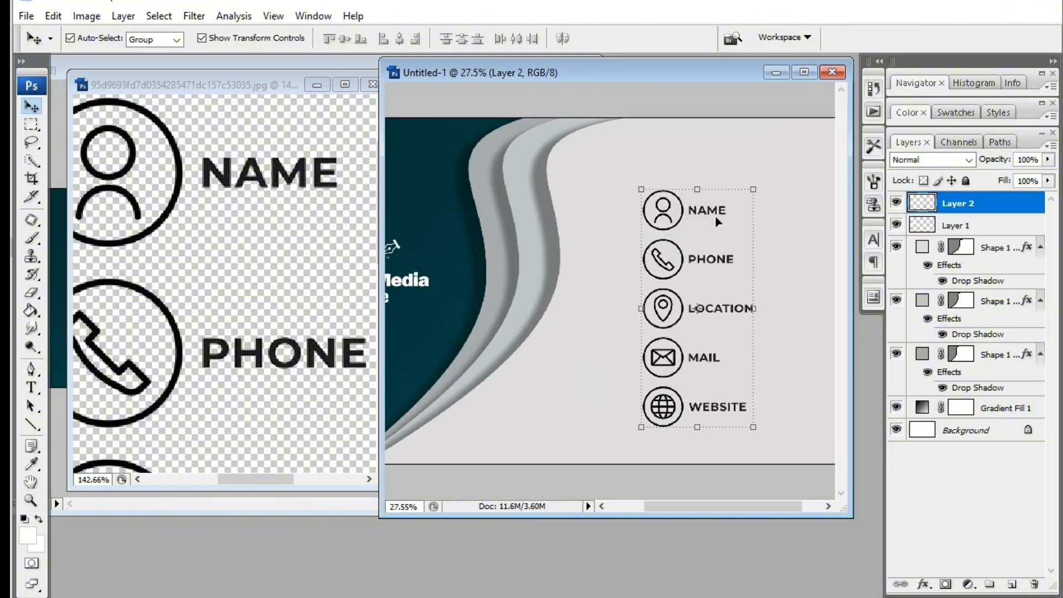
# Step: Scale the contact icon list down proportionally to 88.8% and nudge it down on the card
pyautogui.moveTo(750, 190); pyautogui.dragTo(746, 203)
pyautogui.scroll(-1, 697, 310)
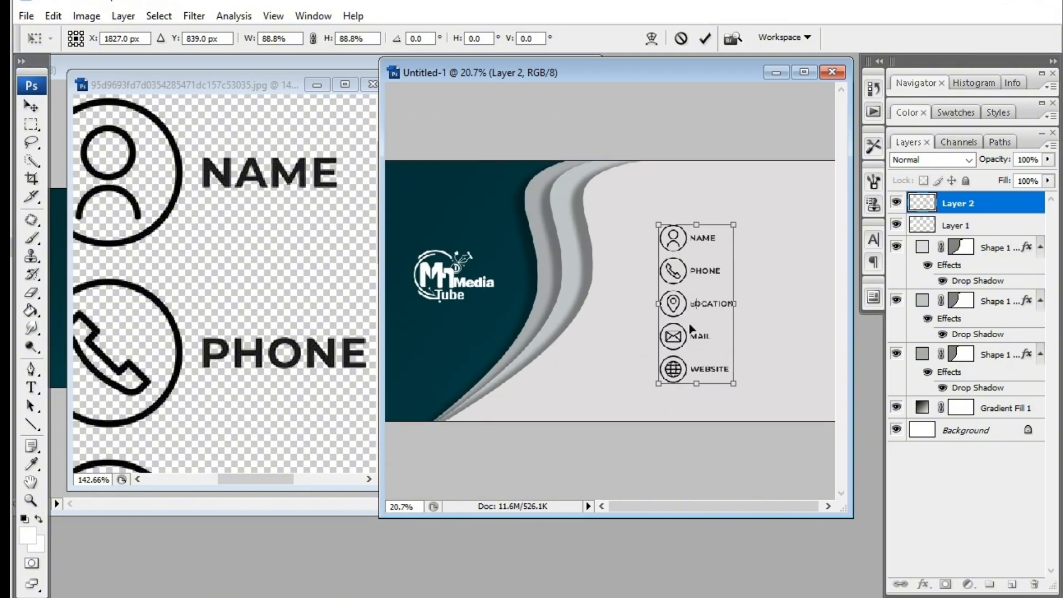
pyautogui.press('Down')
pyautogui.press('Down')
pyautogui.press('Down')
pyautogui.press('Down')
pyautogui.press('Down')
pyautogui.press('Down')
pyautogui.press('Down')
pyautogui.press('Down')
pyautogui.press('Down')
pyautogui.press('Down')
# Step: Adjust the icon list's horizontal position to sit closer to the curves, apply the transform and nudge the list slightly down
pyautogui.press('Right')
pyautogui.press('Right')
pyautogui.press('Right')
pyautogui.press('Right')
pyautogui.press('Right')
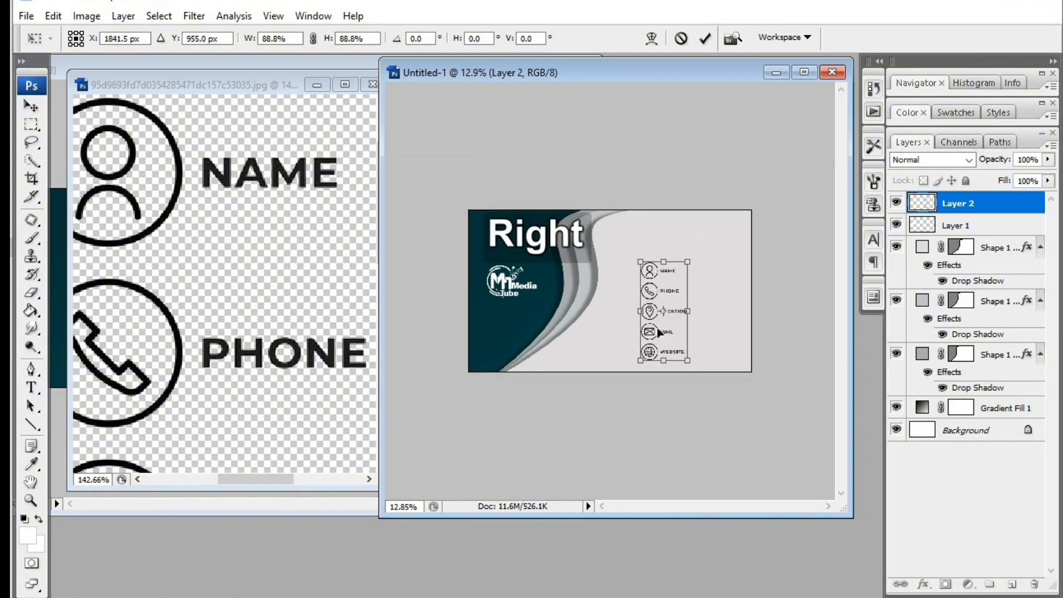
pyautogui.scroll(-2, 692, 348)
pyautogui.press('Right')
pyautogui.press('Right')
pyautogui.press('Right')
pyautogui.press('Right')
pyautogui.press('Right')
pyautogui.press('Right')
pyautogui.press('Right')
pyautogui.press('Right')
pyautogui.press('Right')
pyautogui.press('Right')
pyautogui.press('Left')
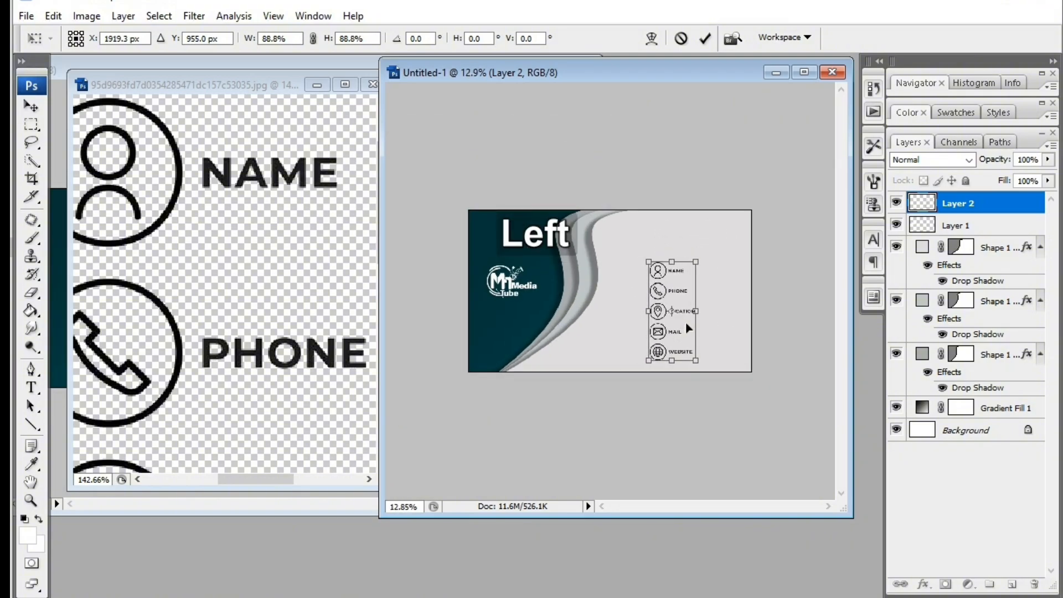
pyautogui.press('Left')
pyautogui.press('Left')
pyautogui.press('Left')
pyautogui.press('Left')
pyautogui.press('Left')
pyautogui.press('Return')
pyautogui.press('Down')
pyautogui.press('Down')
pyautogui.press('Down')
pyautogui.press('Down')
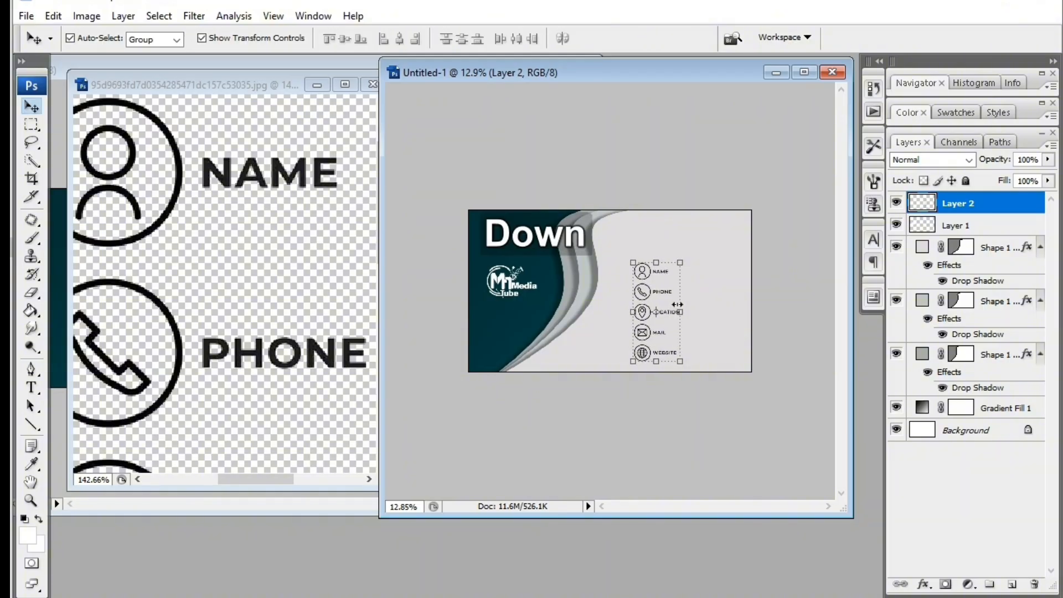
# Step: Examine the size and placement of the contact icon list on the card, close up and as a whole
pyautogui.scroll(2, 693, 288)
pyautogui.scroll(2, 693, 288)
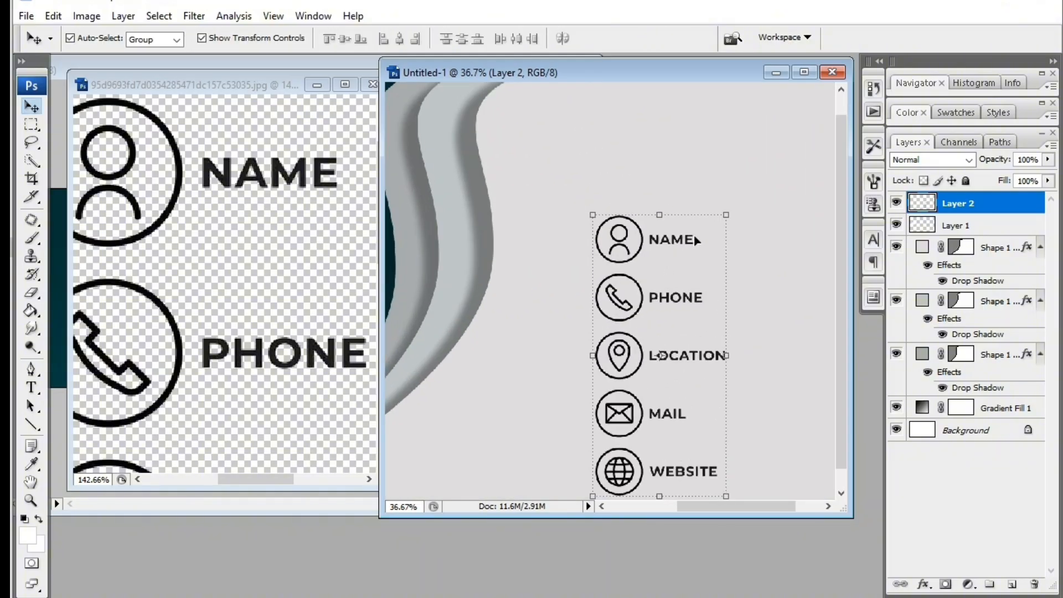
pyautogui.scroll(-2, 653, 244)
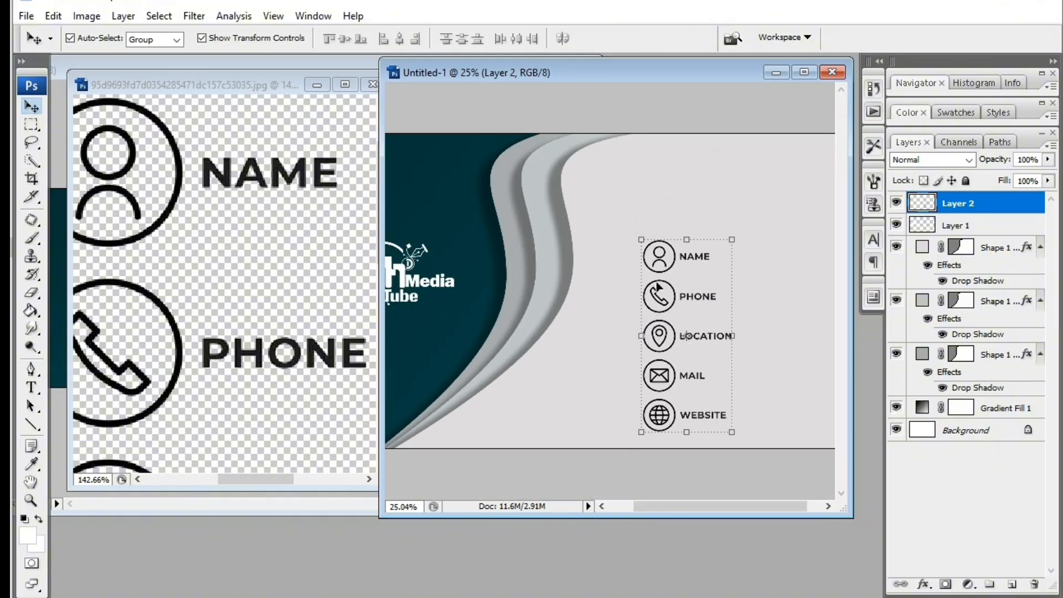
pyautogui.scroll(-1, 657, 286)
pyautogui.scroll(1, 714, 349)
pyautogui.scroll(1, 696, 327)
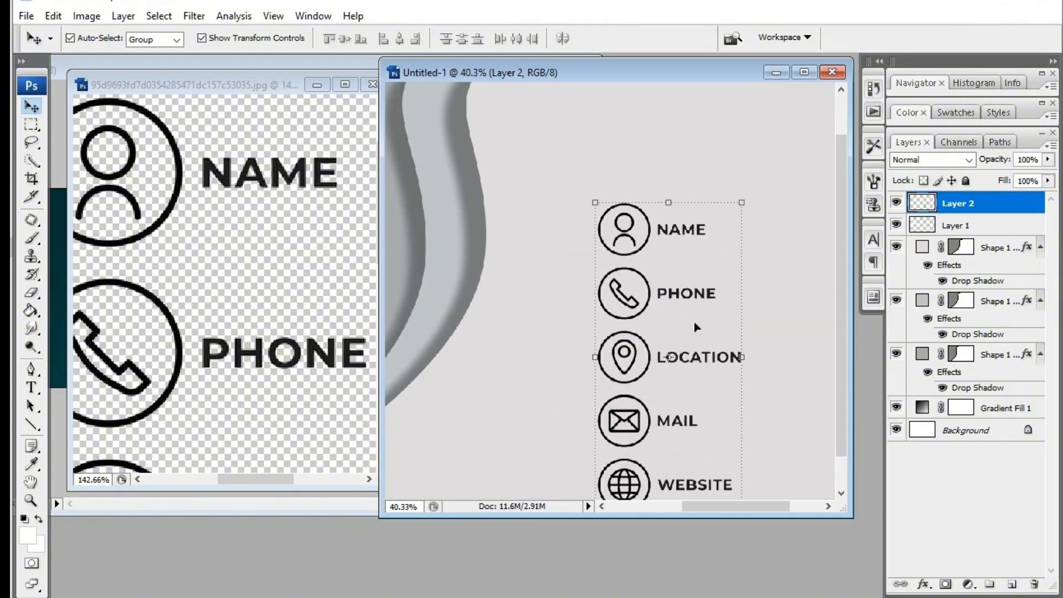
pyautogui.scroll(-1, 694, 329)
pyautogui.scroll(1, 689, 344)
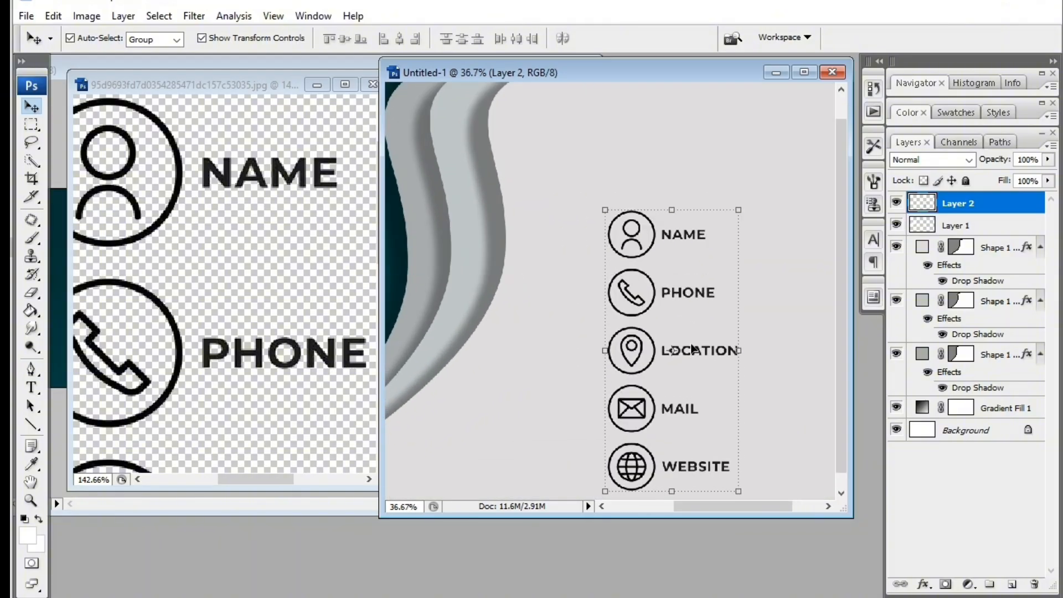
pyautogui.scroll(-2, 693, 348)
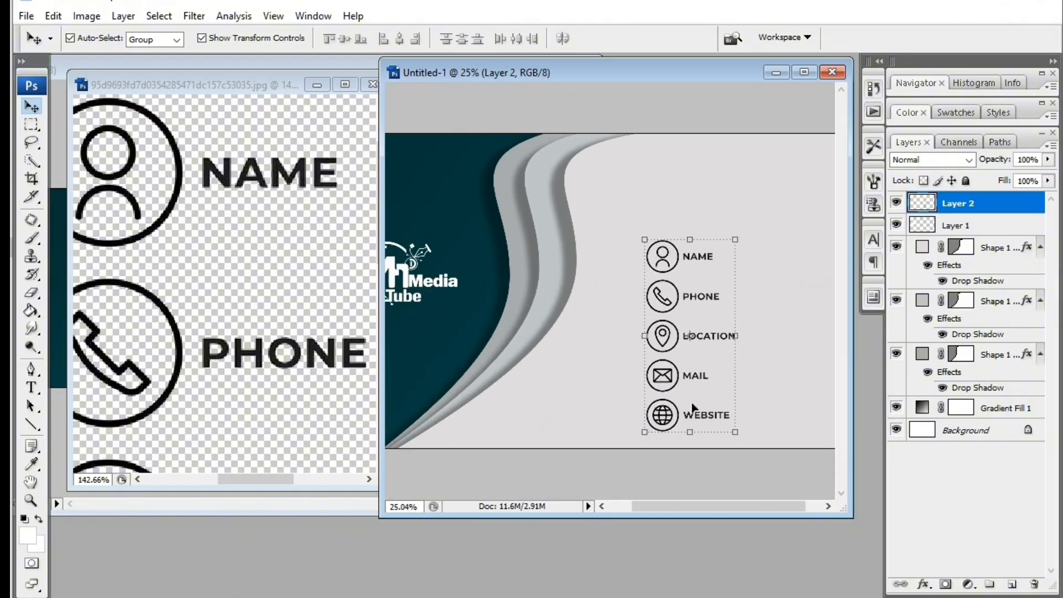
pyautogui.scroll(-1, 499, 273)
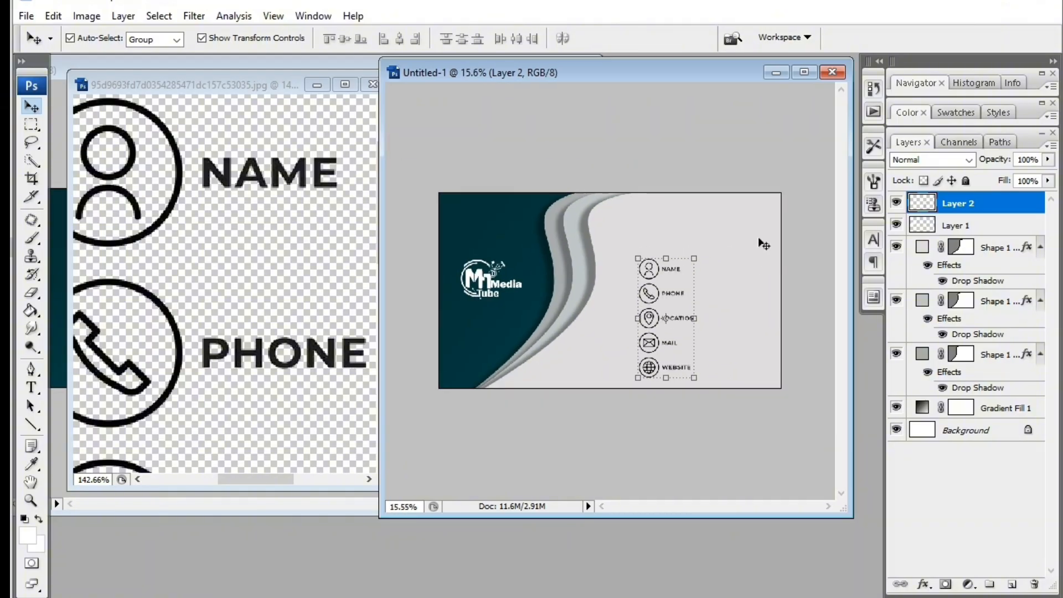
# Step: Add the text "MH Designer" in Cooper Black at 6 pt above the contact icon list
pyautogui.click(804, 72)
pyautogui.scroll(1, 426, 248)
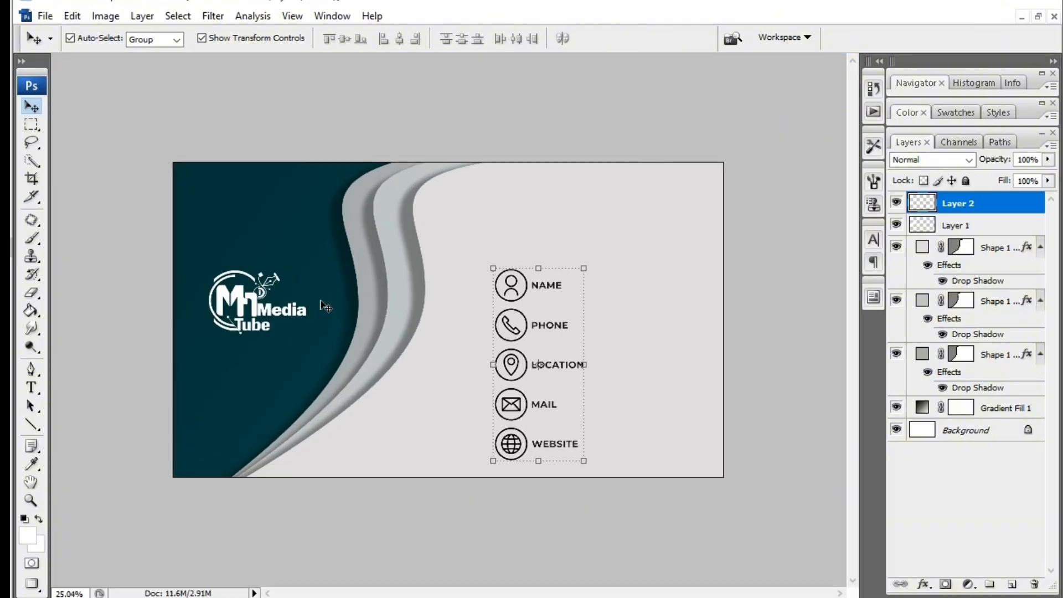
pyautogui.click(31, 387)
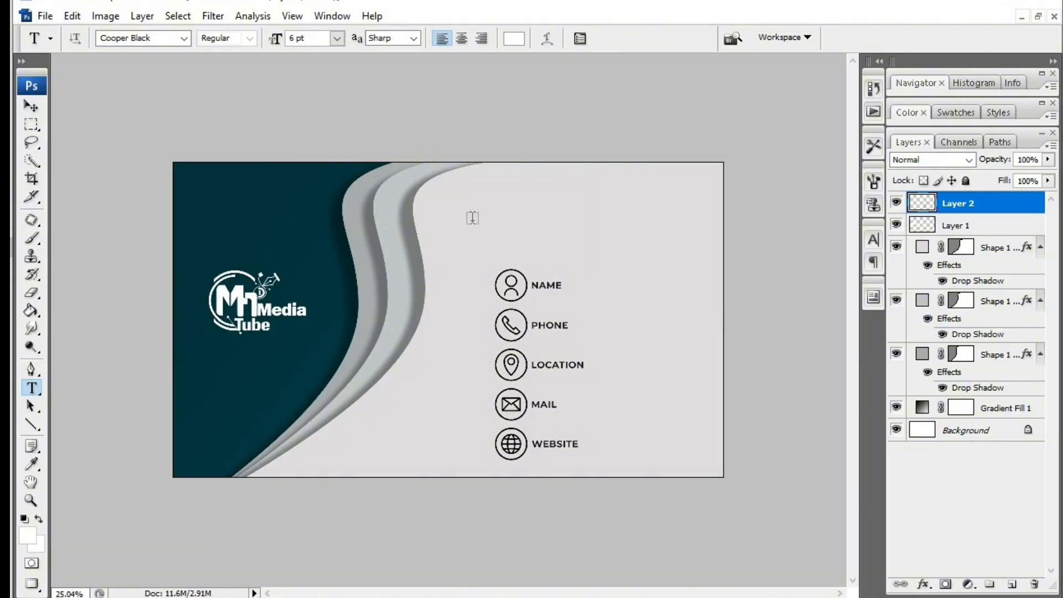
pyautogui.click(472, 217)
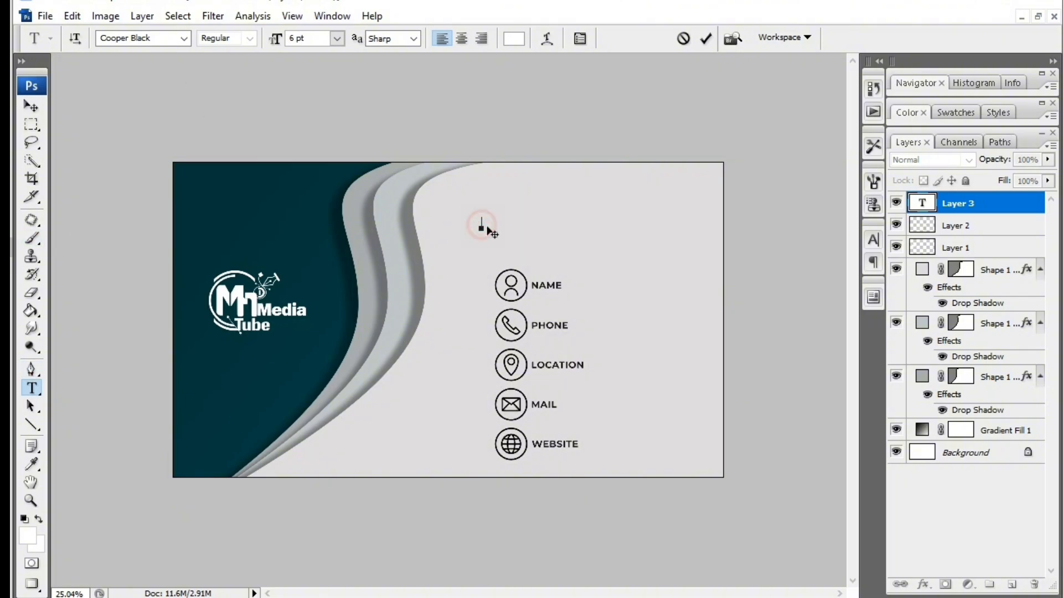
pyautogui.click(181, 38)
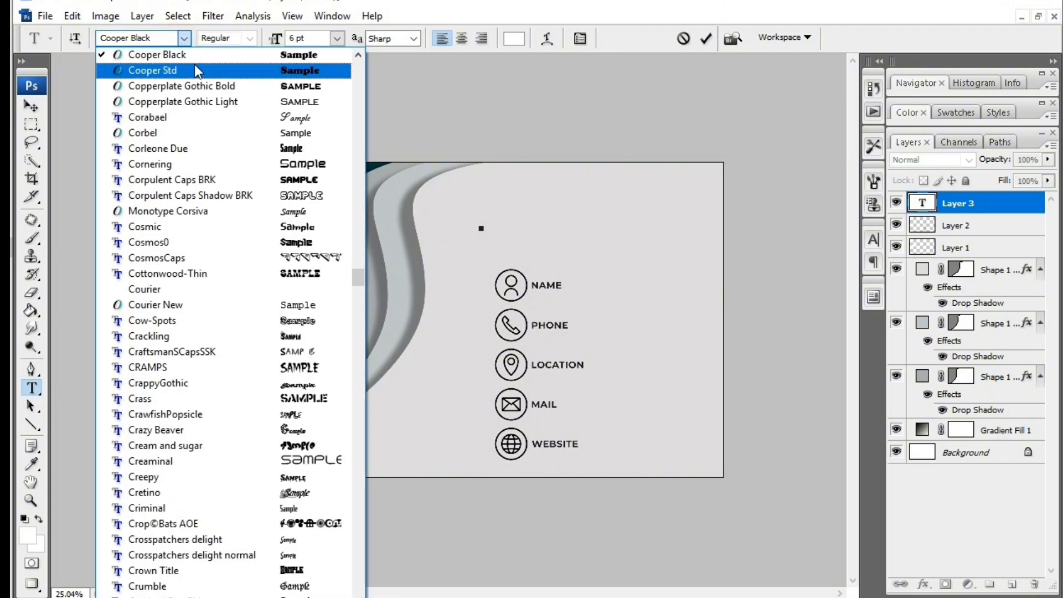
pyautogui.click(195, 60)
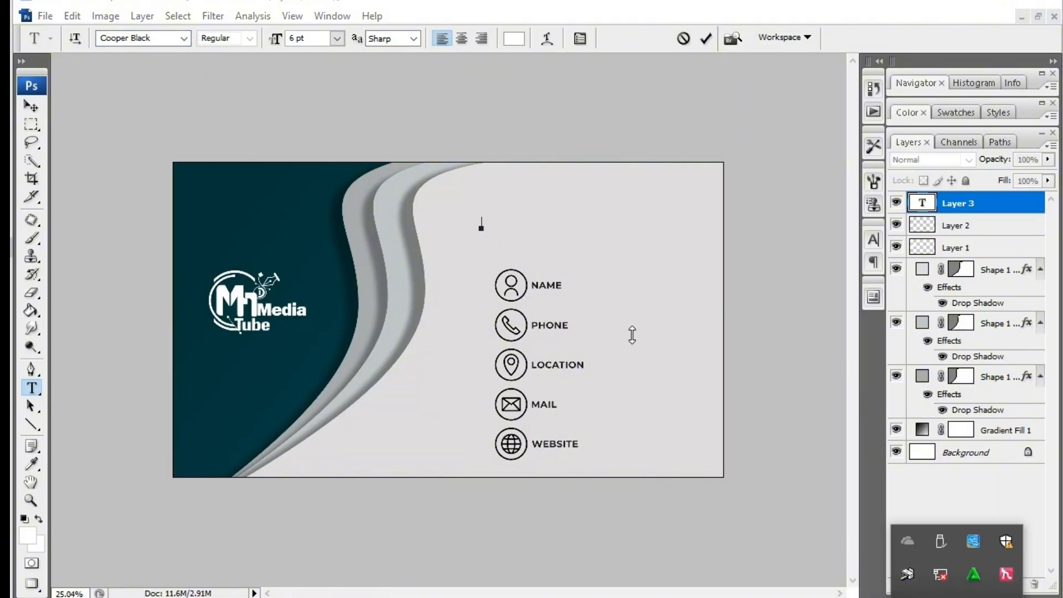
pyautogui.press('shift')
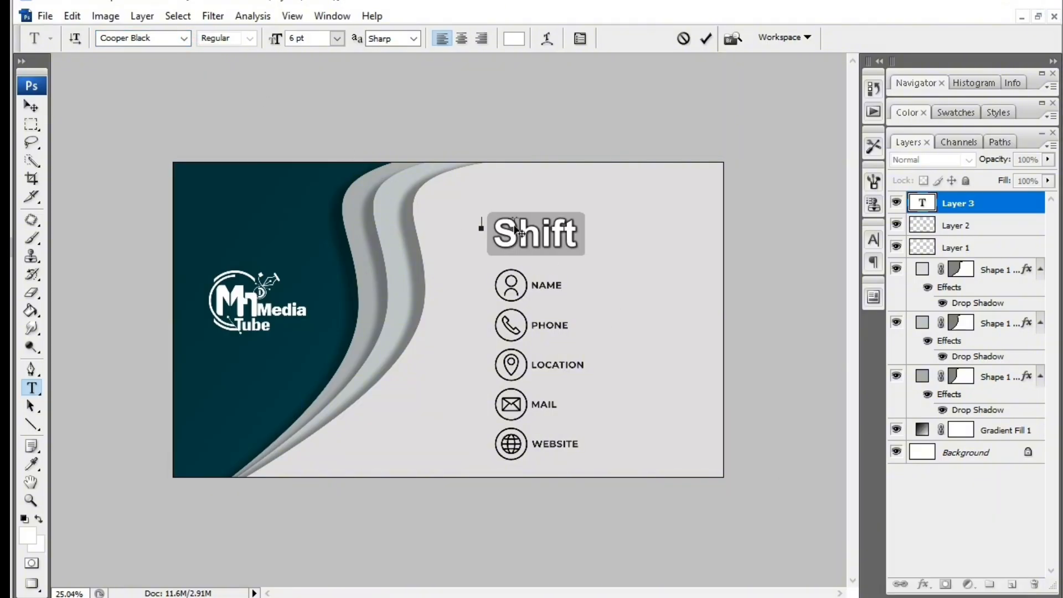
pyautogui.write('MH Des')
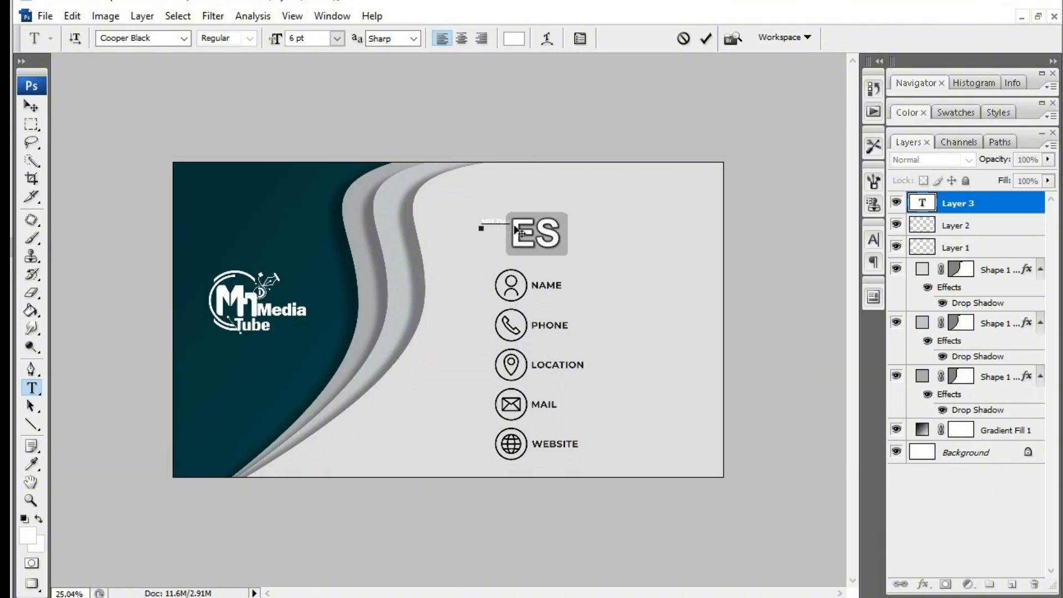
pyautogui.write('ign')
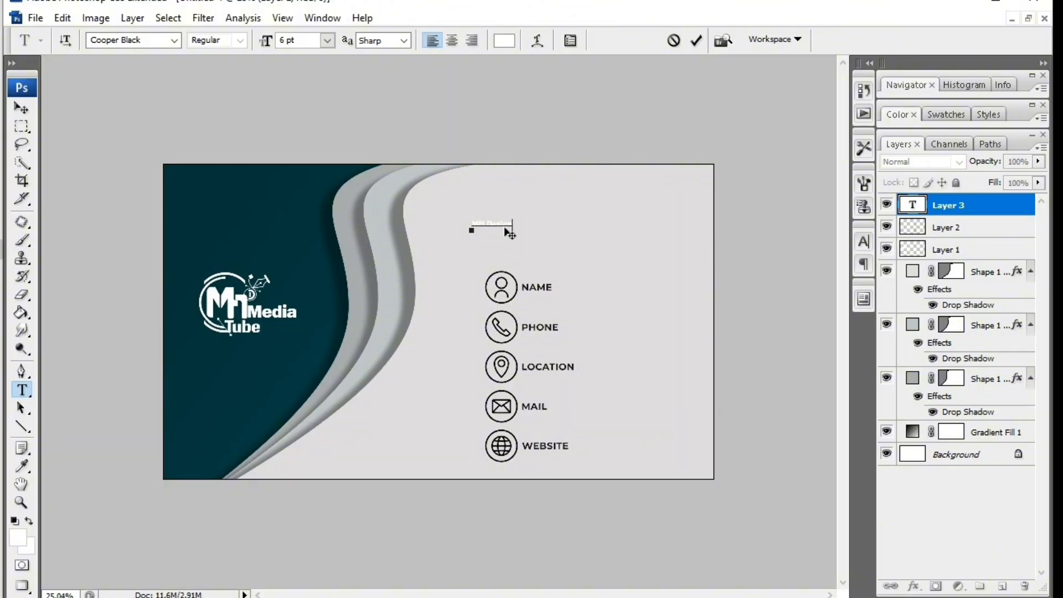
pyautogui.write('er')
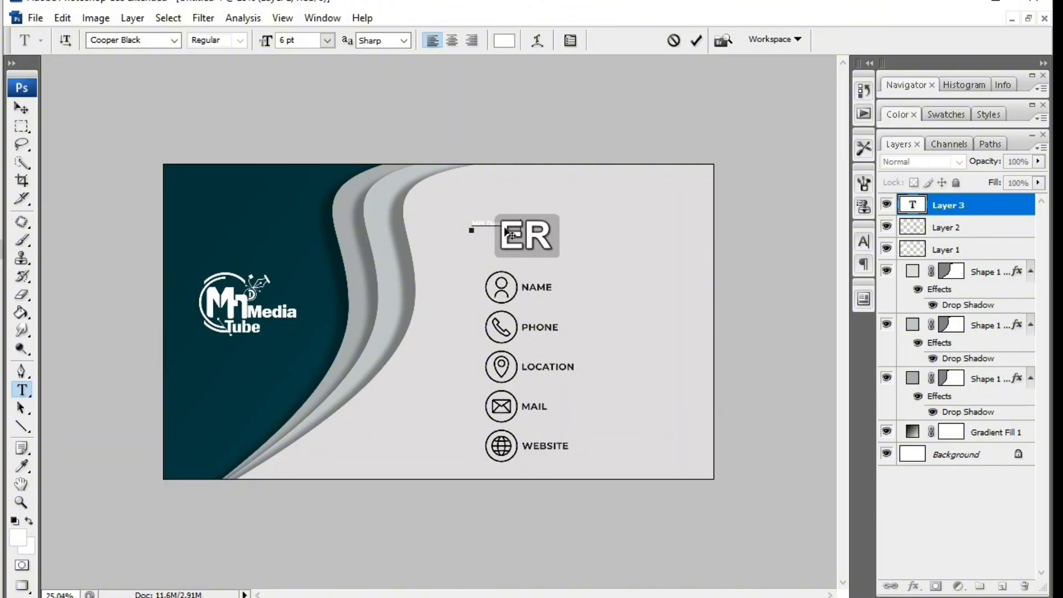
# Step: Enlarge the "MH Designer" title proportionally to 24.76 pt, apply the transform and nudge it right
pyautogui.click(21, 108)
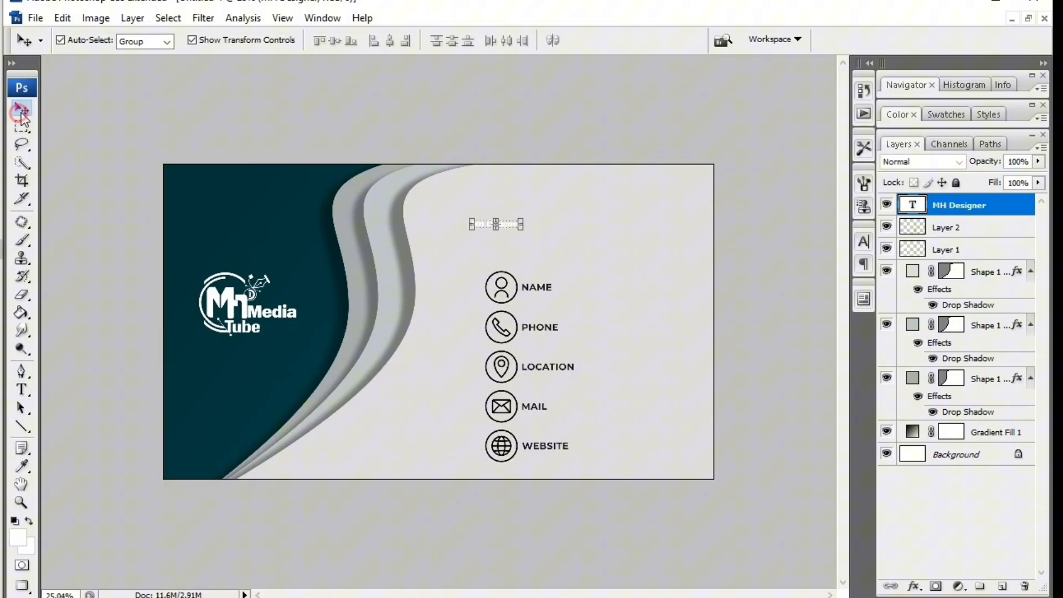
pyautogui.keyDown('shift'); pyautogui.click(524, 228); pyautogui.keyUp('shift')
pyautogui.moveTo(525, 230); pyautogui.dragTo(620, 211)
pyautogui.press('Return')
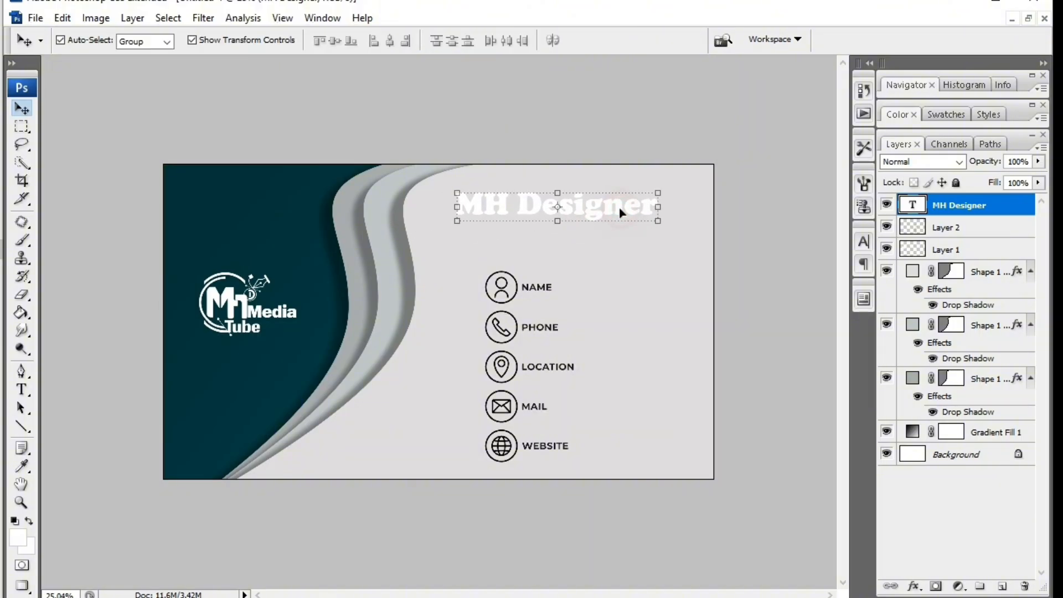
pyautogui.press('Right')
pyautogui.press('Right')
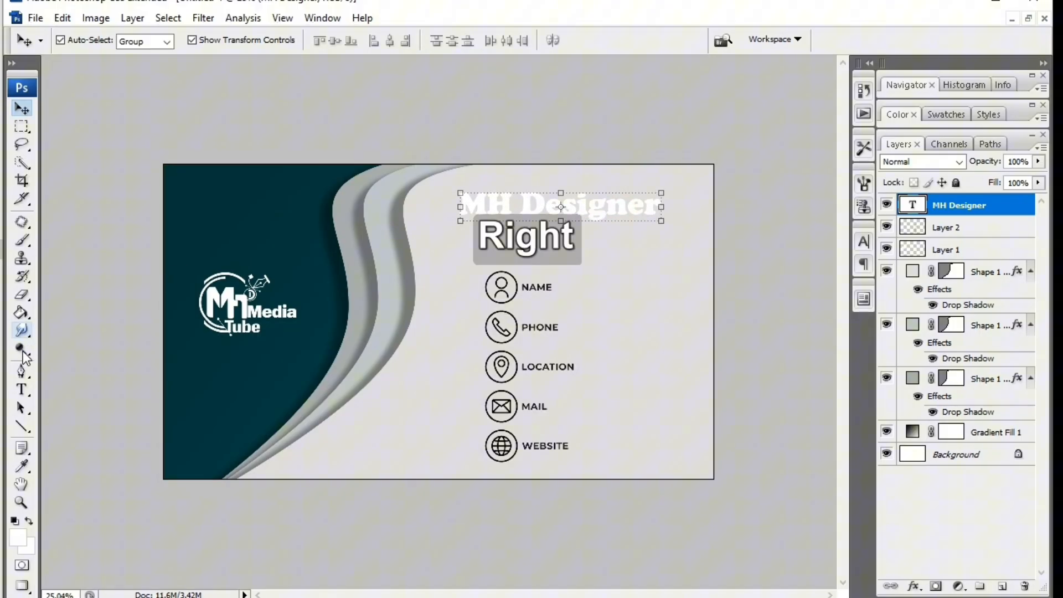
pyautogui.click(22, 389)
pyautogui.click(523, 212)
pyautogui.press('Return')
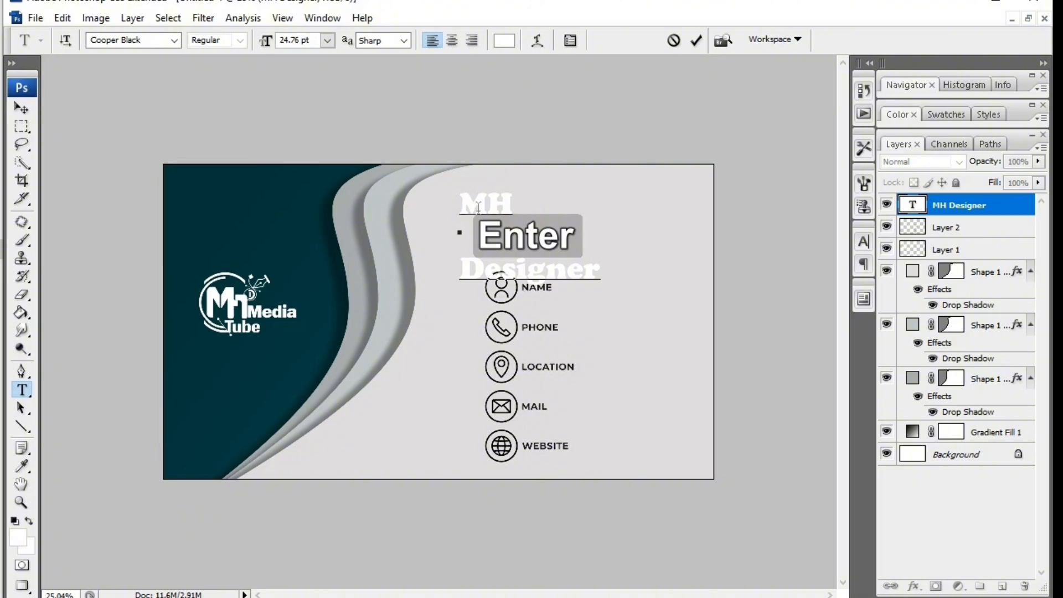
pyautogui.press('BackSpace')
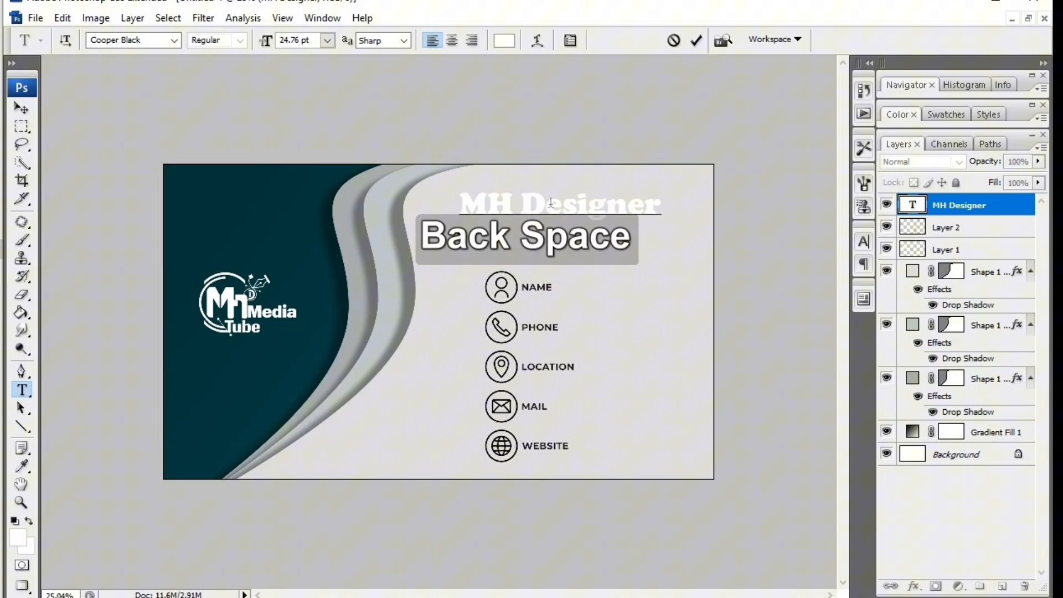
# Step: Nudge the "MH Designer" title up and recolour it dark teal (033539) sampled from the card's gradient area
pyautogui.click(21, 108)
pyautogui.press('Up')
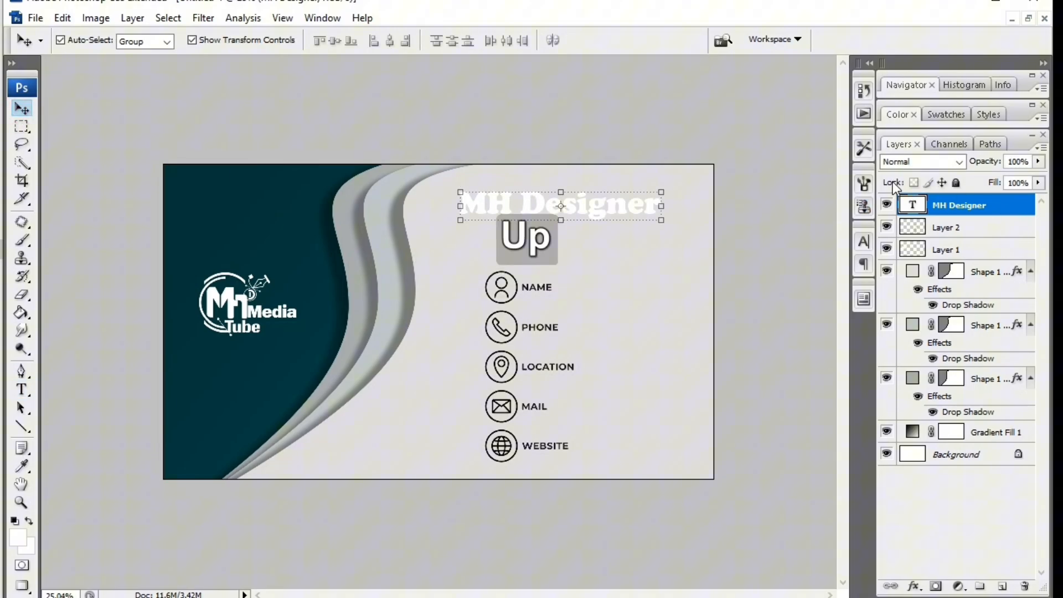
pyautogui.click(863, 242)
pyautogui.click(809, 349)
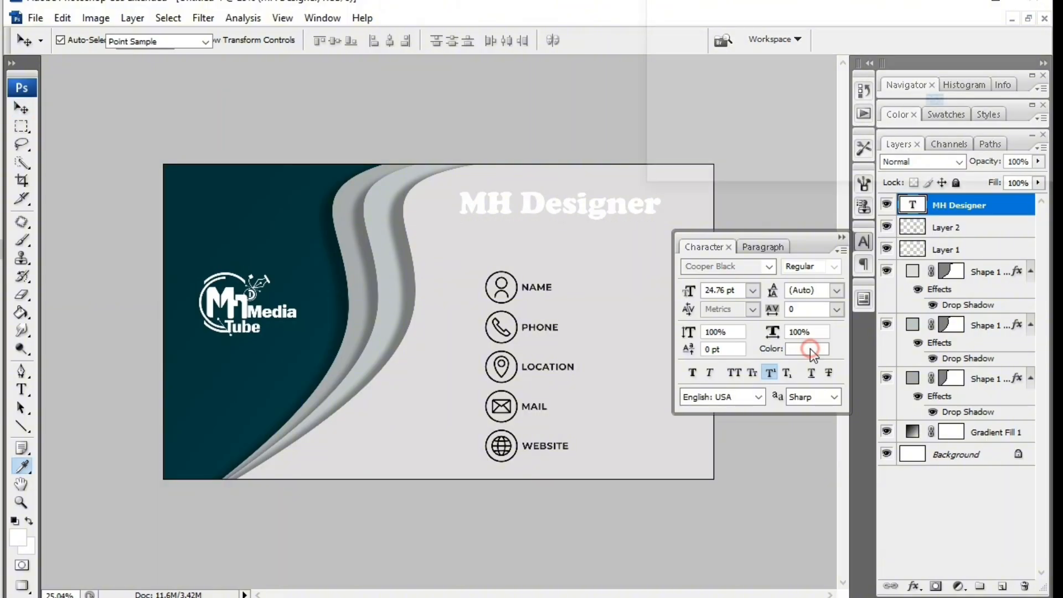
pyautogui.click(271, 217)
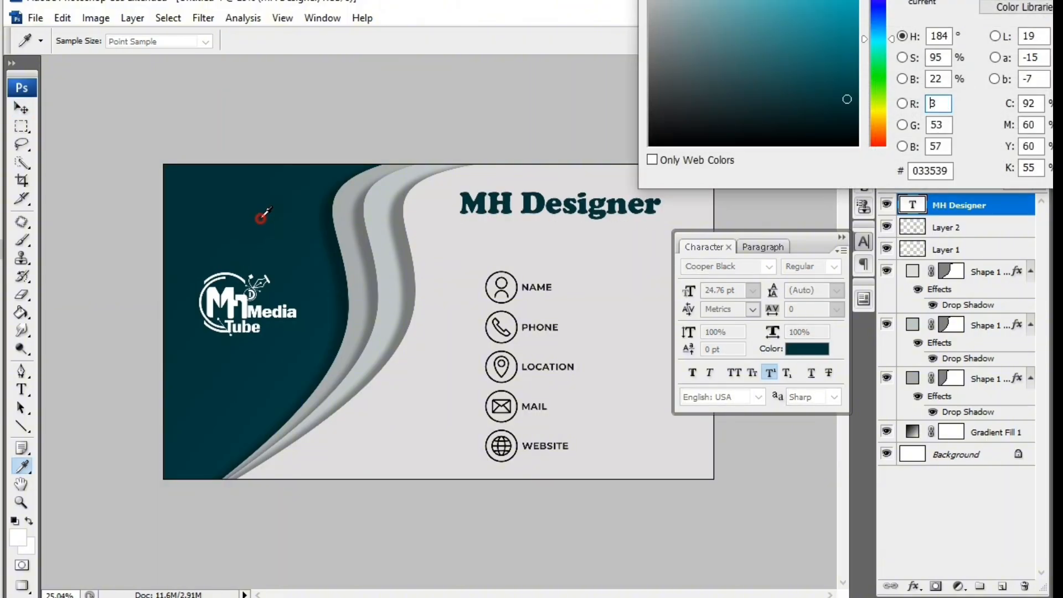
pyautogui.press('Return')
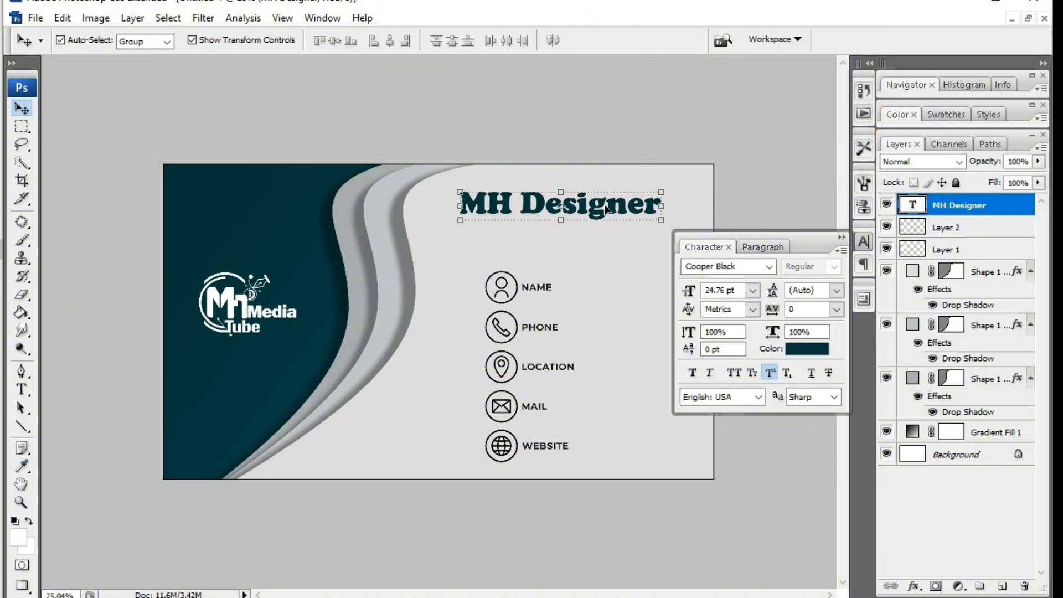
pyautogui.click(842, 238)
# Step: Duplicate the title directly below itself, then shorten the copy to "Designer" and the original to "MH"
pyautogui.hotkey('ctrl', '+')
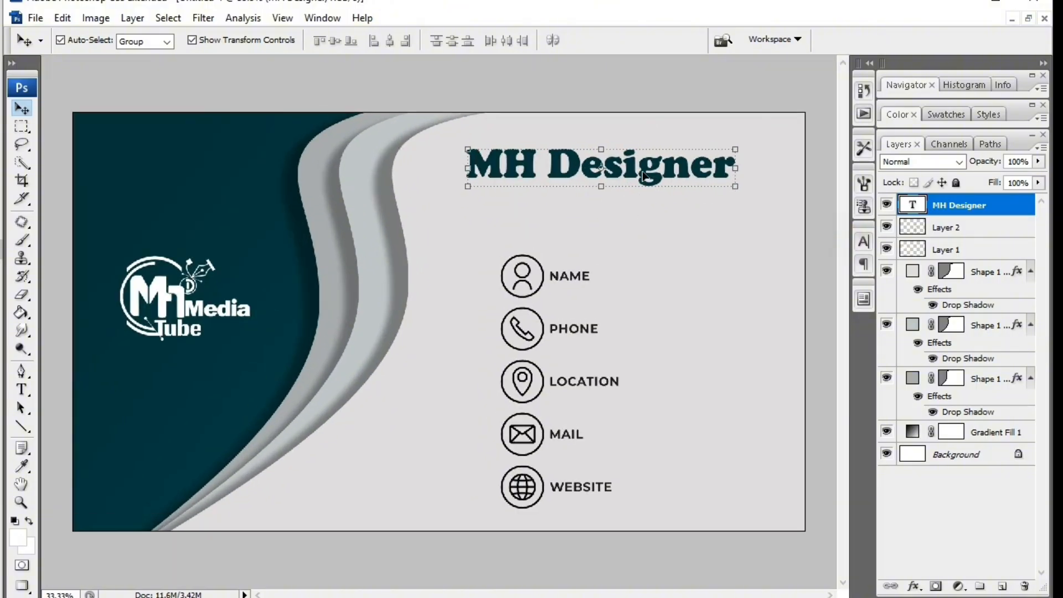
pyautogui.moveTo(645, 177); pyautogui.dragTo(640, 214)
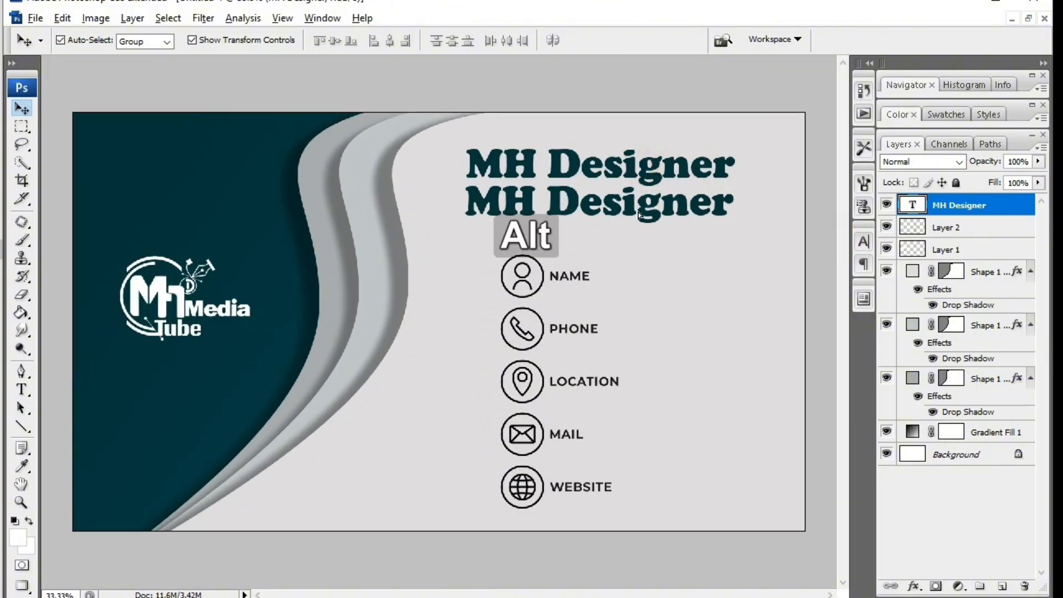
pyautogui.click(21, 389)
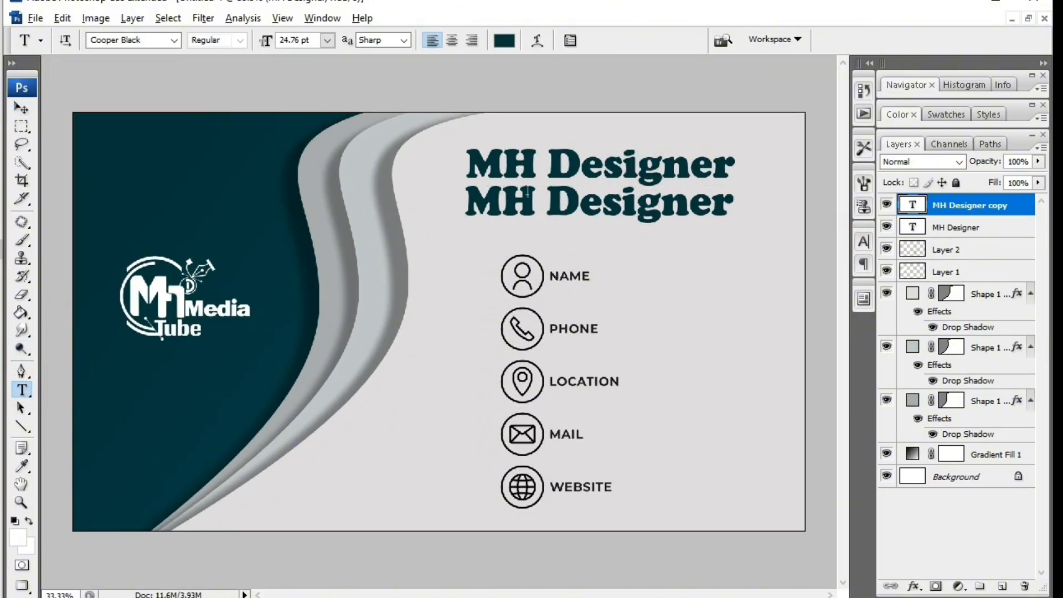
pyautogui.moveTo(547, 198); pyautogui.dragTo(465, 199)
pyautogui.press('BackSpace')
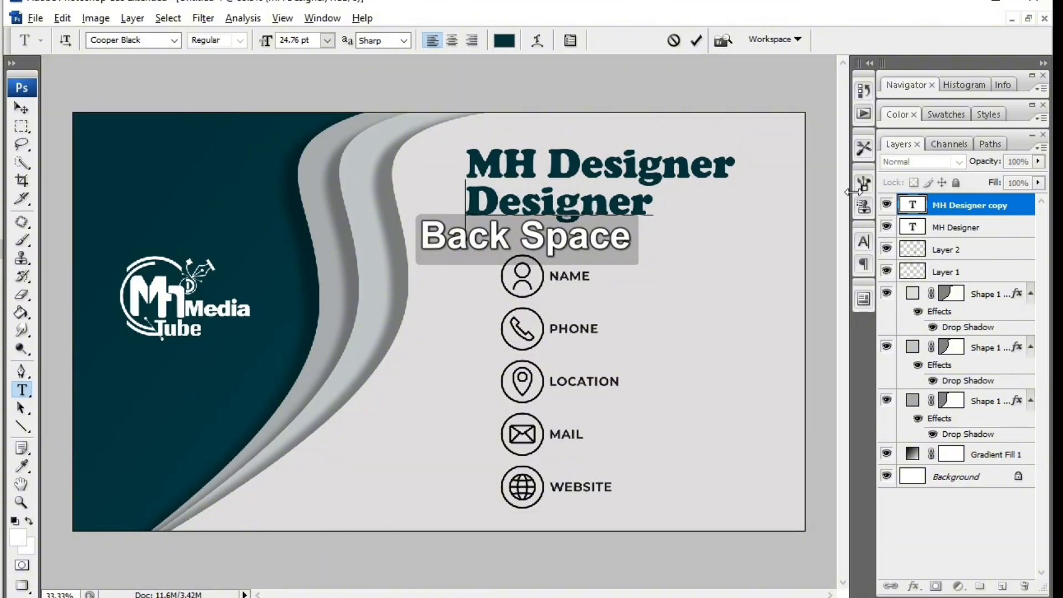
pyautogui.click(696, 40)
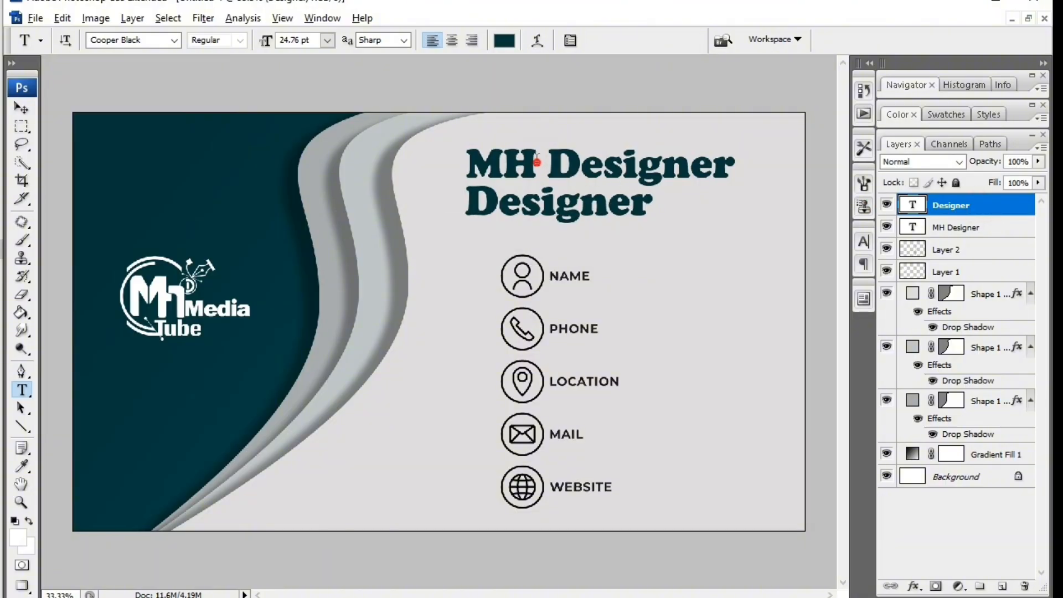
pyautogui.moveTo(537, 162); pyautogui.dragTo(816, 161)
pyautogui.press('Delete')
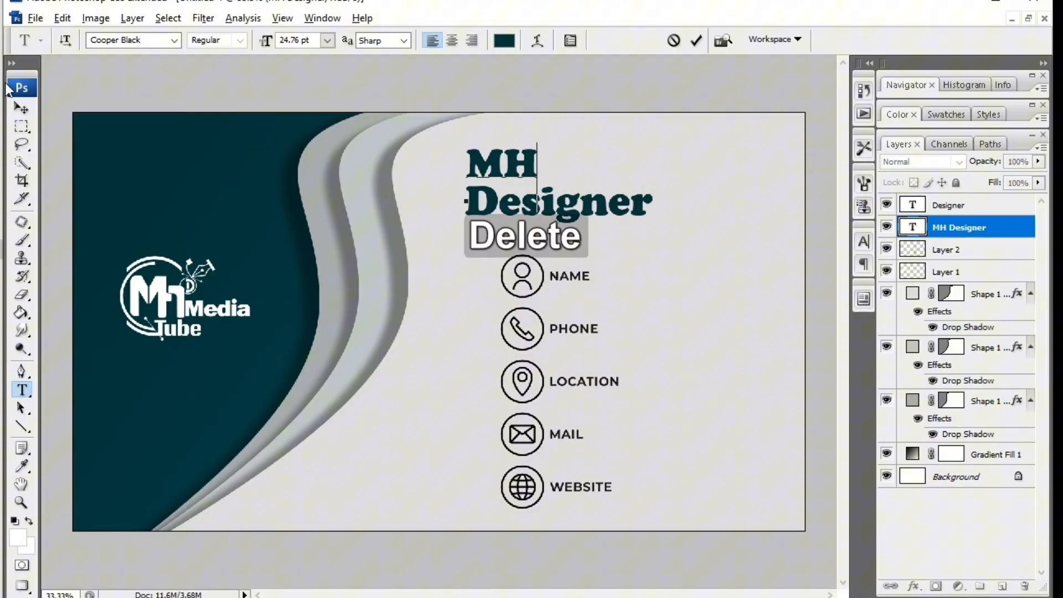
# Step: Move "MH" right on the card and scale "Designer" down so it sits centred beneath it
pyautogui.click(23, 113)
pyautogui.moveTo(517, 162); pyautogui.dragTo(589, 174)
pyautogui.doubleClick(576, 166)
pyautogui.click(622, 218)
pyautogui.moveTo(624, 211)
pyautogui.mouseDown()
pyautogui.moveTo(634, 220)
pyautogui.moveTo(669, 182)
pyautogui.moveTo(636, 209)
pyautogui.moveTo(616, 202)
pyautogui.mouseUp()
pyautogui.press('Return')
# Step: Enlarge "MH" proportionally to 118.7%, apply the transform and nudge it up and slightly left
pyautogui.click(592, 165)
pyautogui.hotkey('ctrl', 't')
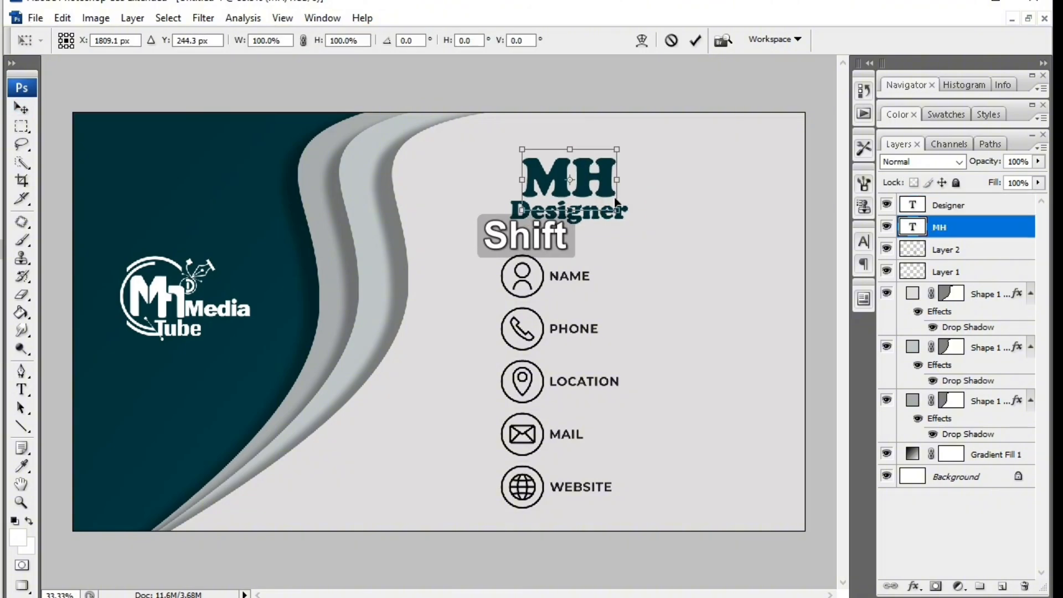
pyautogui.moveTo(617, 149); pyautogui.dragTo(632, 136)
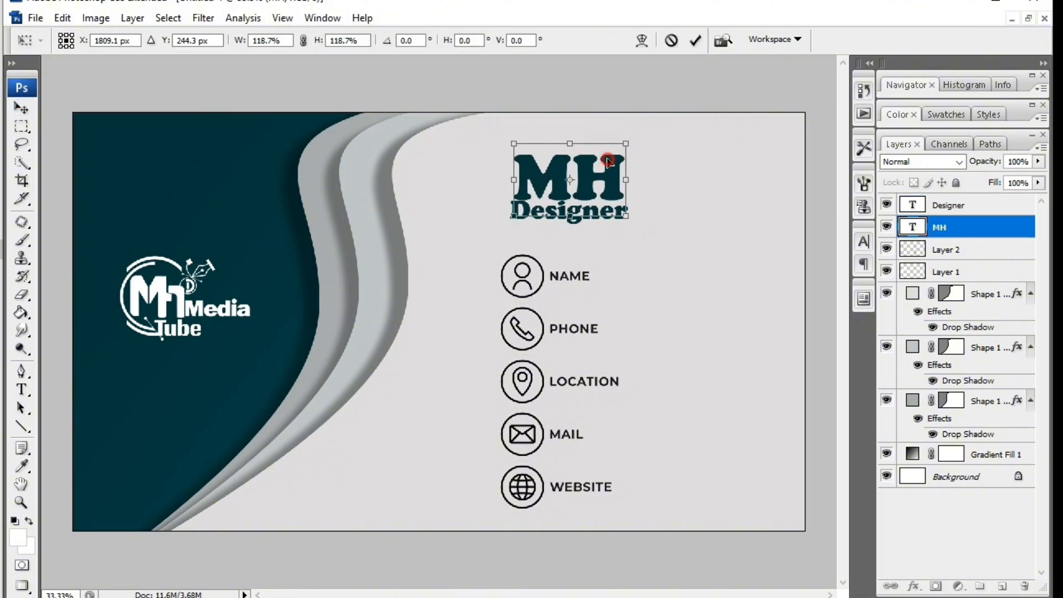
pyautogui.press('Return')
pyautogui.press('Up')
pyautogui.press('Left')
pyautogui.press('Up')
# Step: Enlarge "Designer" slightly beyond the width of "MH", apply the transform and nudge it down
pyautogui.click(606, 215)
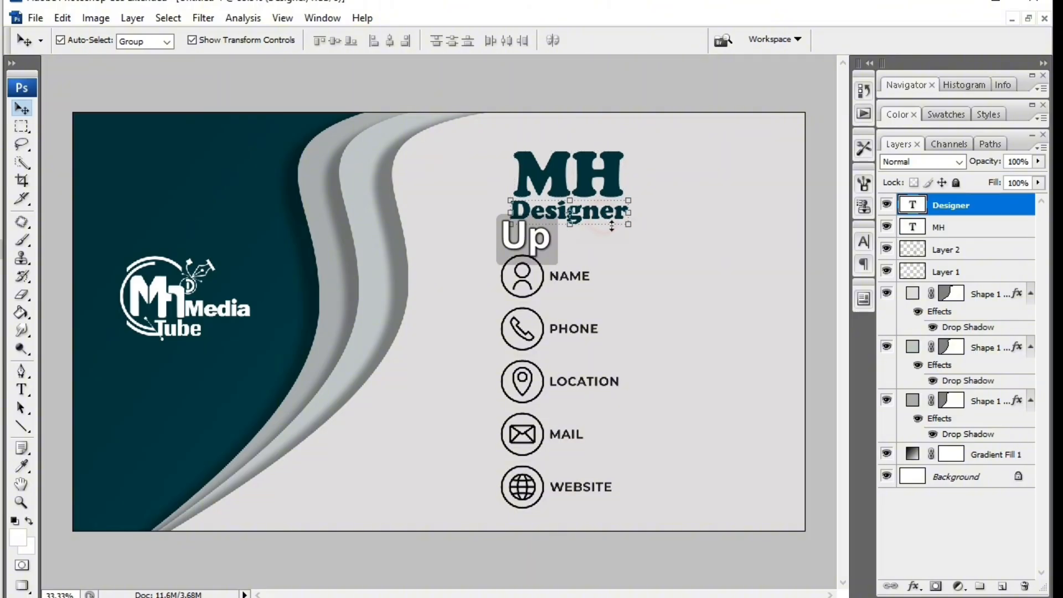
pyautogui.moveTo(628, 227); pyautogui.dragTo(631, 229)
pyautogui.press('Return')
pyautogui.press('Down')
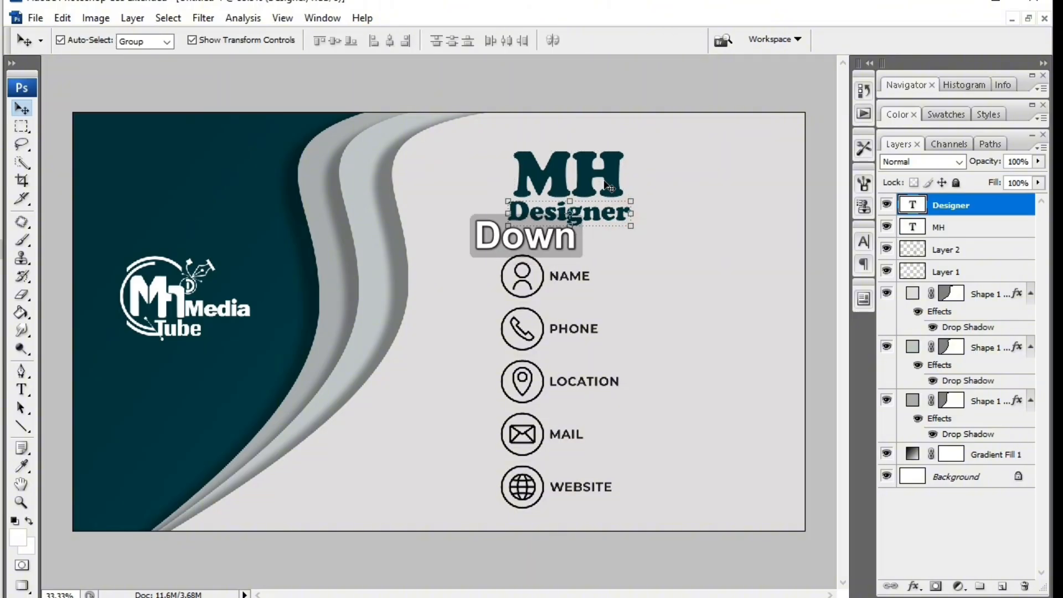
# Step: Nudge "MH" left and down, and nudge "Designer" right to align the two lines
pyautogui.click(609, 187)
pyautogui.press('Left')
pyautogui.press('Down')
pyautogui.hotkey('ctrl', '0')
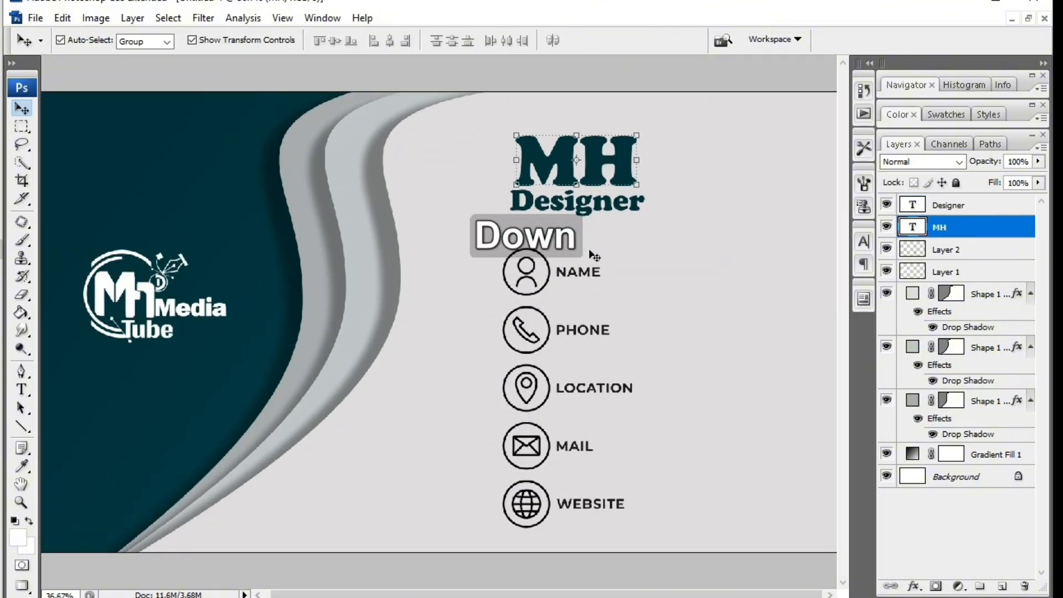
pyautogui.click(622, 216)
pyautogui.click(621, 207)
pyautogui.press('Right')
# Step: Nudge "Designer" slightly down to adjust its gap below "MH"
pyautogui.click(622, 162)
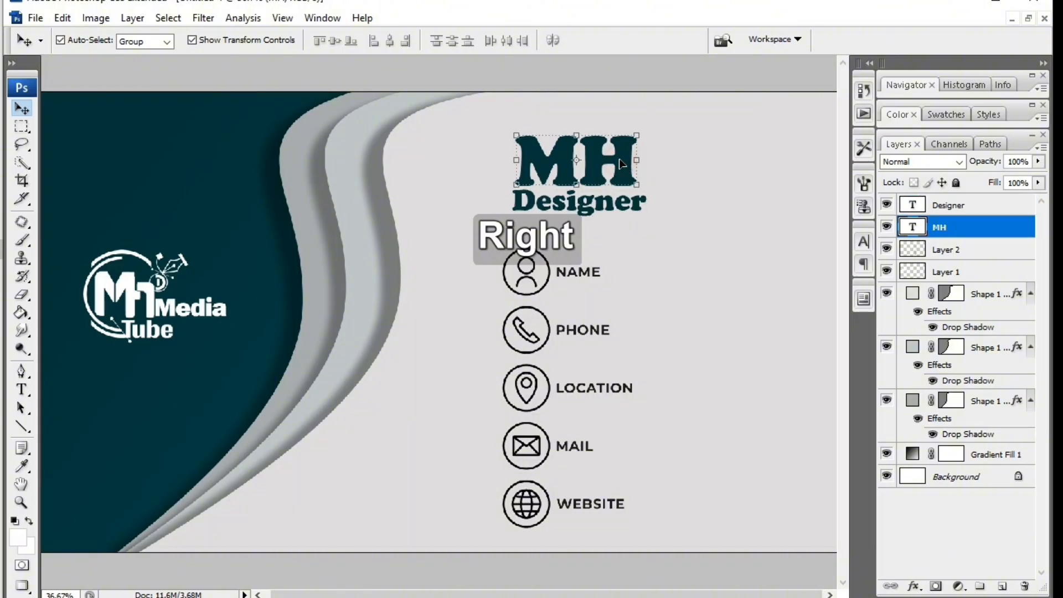
pyautogui.hotkey('ctrl', '-')
pyautogui.press('Return')
pyautogui.click(617, 249)
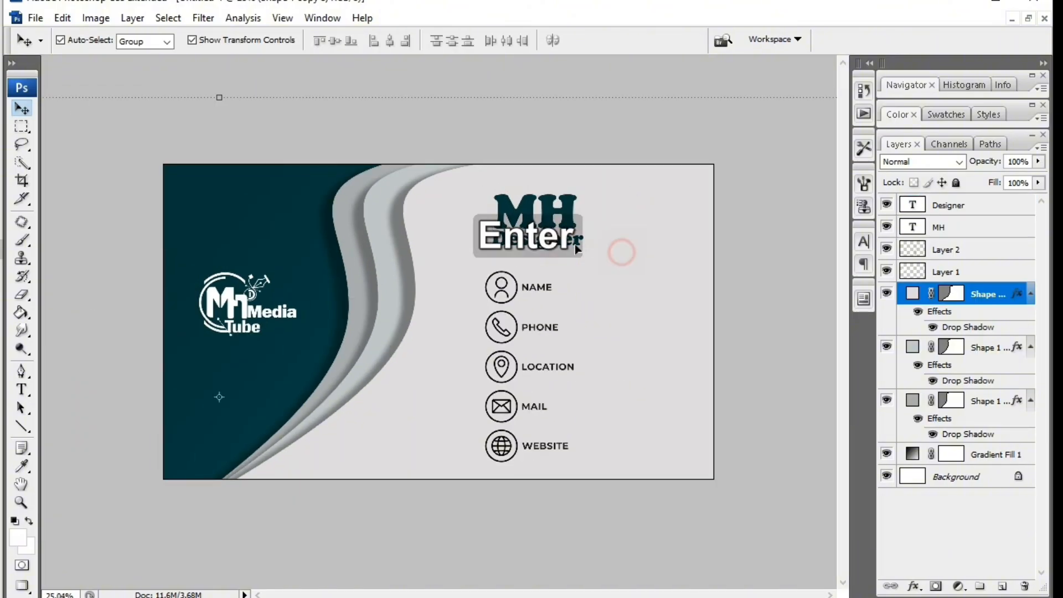
pyautogui.click(580, 240)
pyautogui.press('Down')
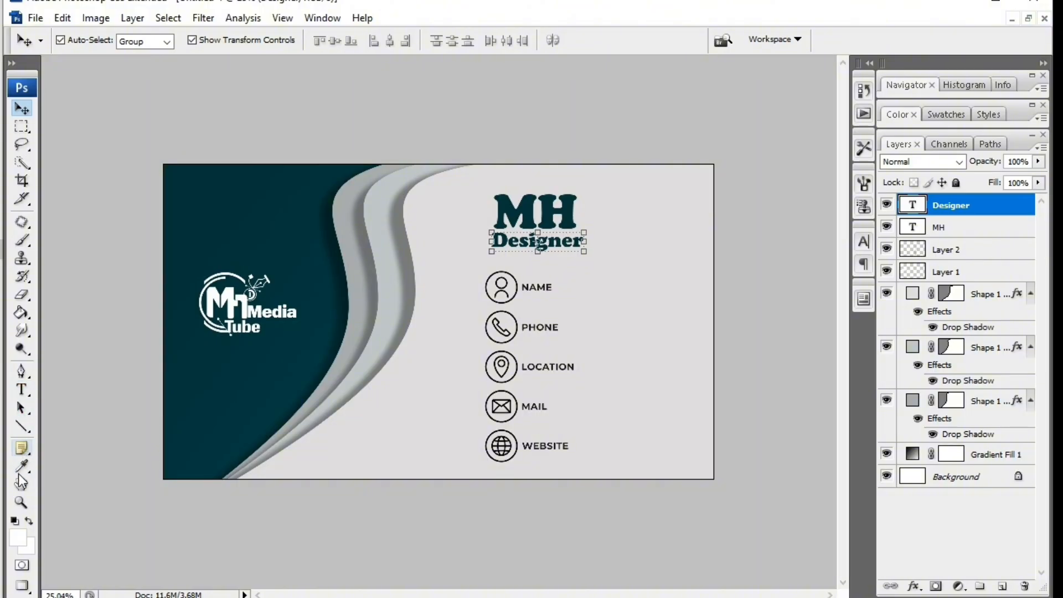
# Step: Draw a wide white rounded rectangle with a 150 px corner radius across the "MH" title area
pyautogui.click(25, 427)
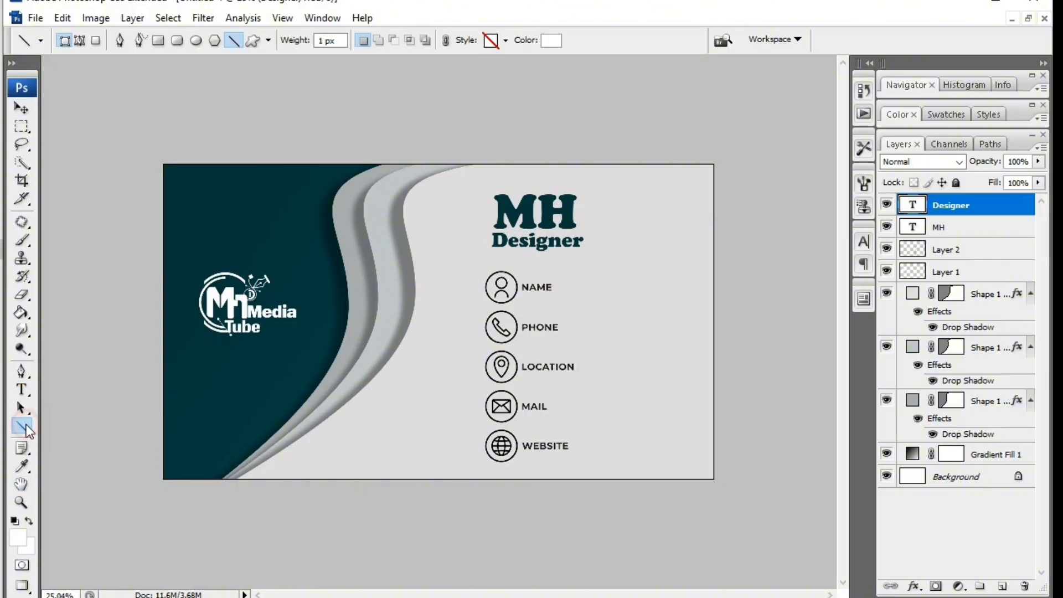
pyautogui.click(176, 42)
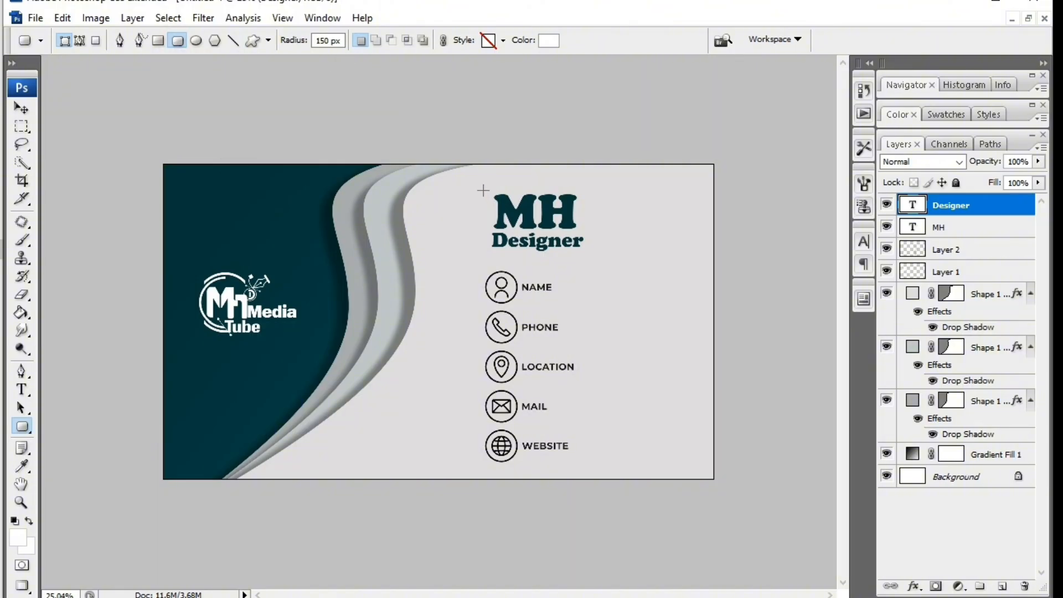
pyautogui.moveTo(483, 191); pyautogui.dragTo(707, 231)
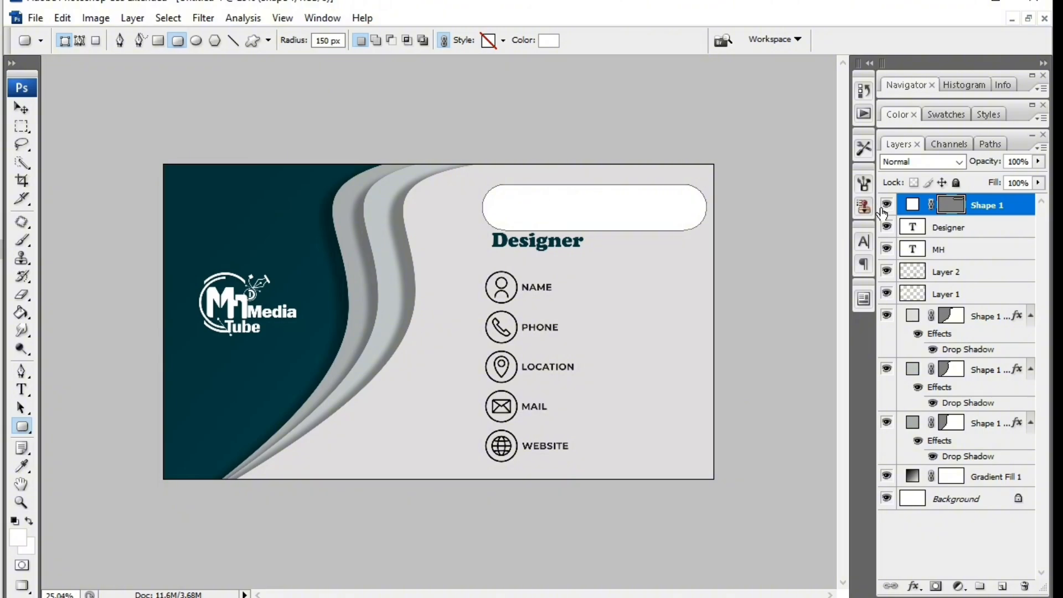
# Step: Place the white rounded rectangle's layer beneath the title and icon layers and slightly reduce its height from the upper edge
pyautogui.moveTo(1005, 207); pyautogui.dragTo(996, 292)
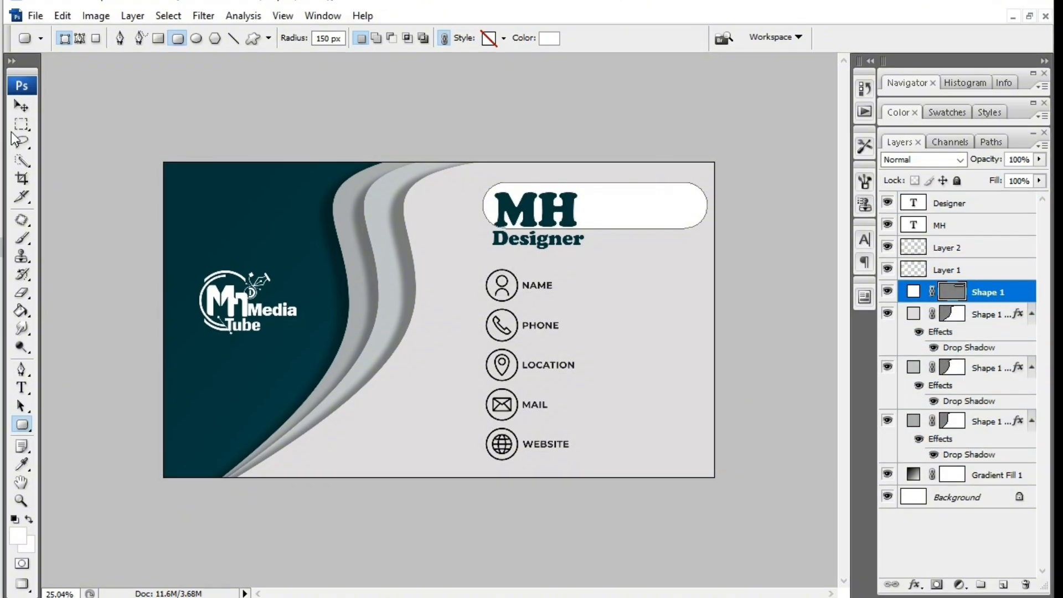
pyautogui.click(21, 105)
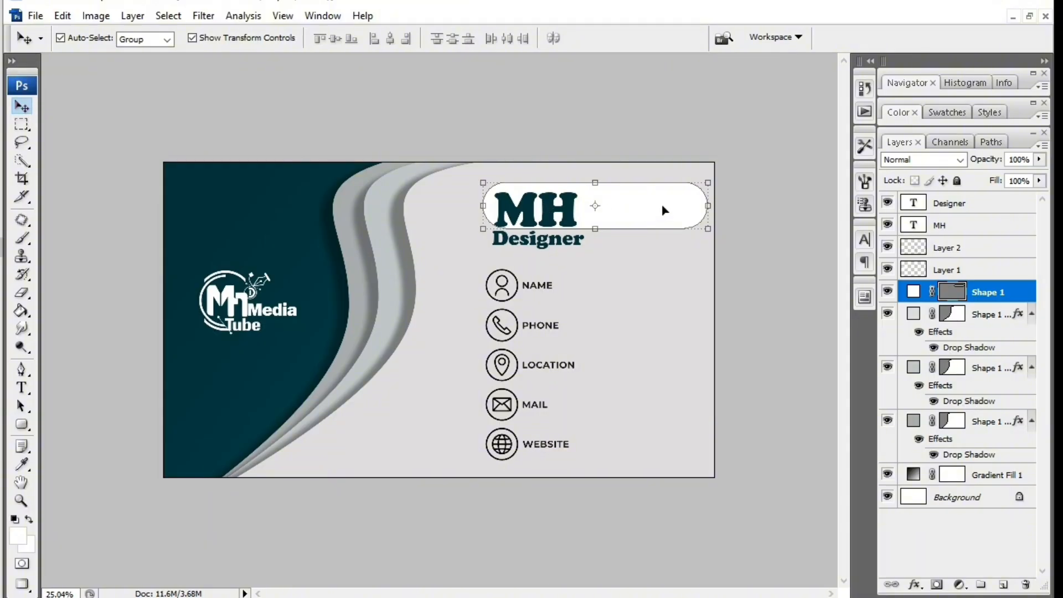
pyautogui.moveTo(673, 207); pyautogui.dragTo(662, 209)
pyautogui.scroll(2, 604, 218)
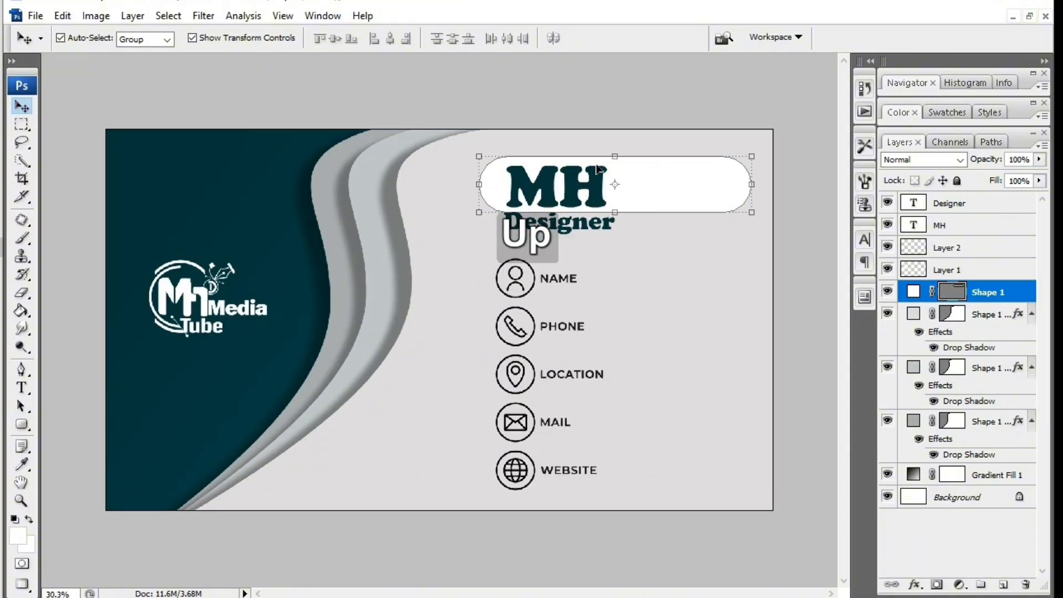
pyautogui.hotkey('ctrl', 't')
pyautogui.moveTo(615, 157); pyautogui.dragTo(616, 162)
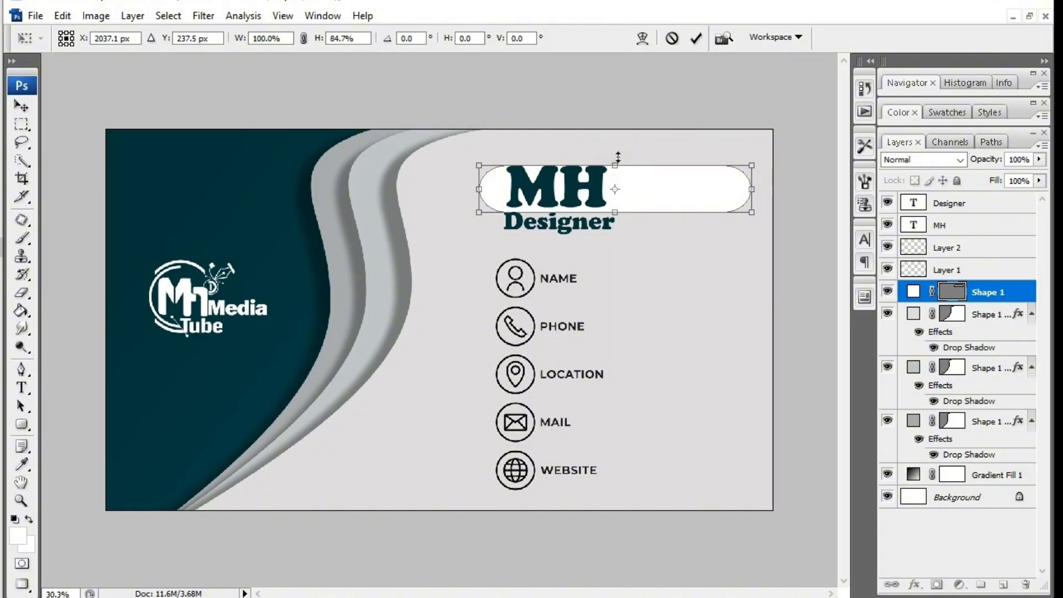
pyautogui.moveTo(618, 163); pyautogui.dragTo(616, 157)
pyautogui.press('Return')
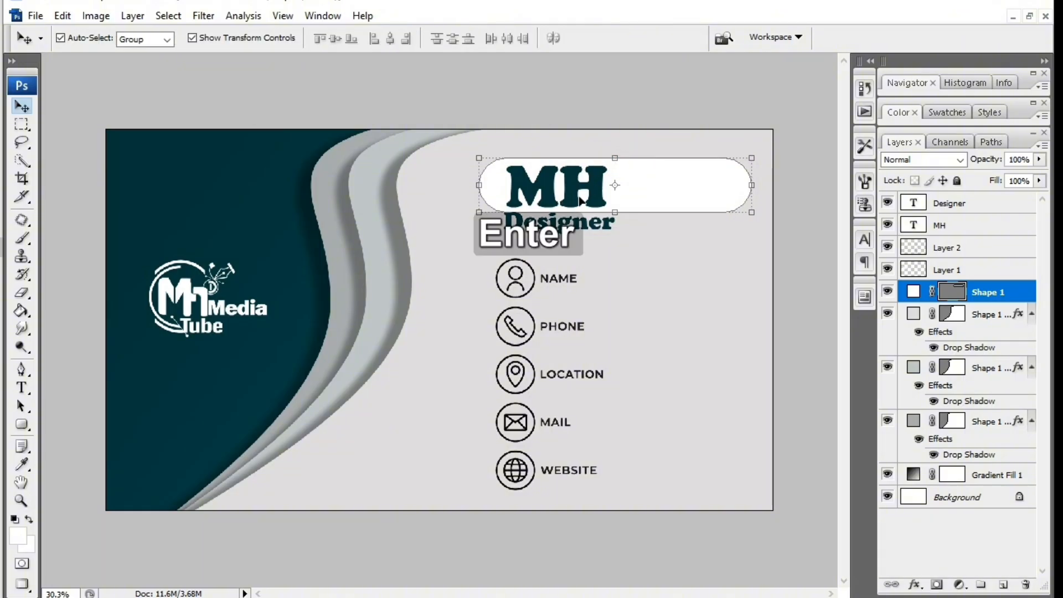
# Step: Recolour the rounded rectangle behind "MH" with the dark teal sampled from the card's gradient area
pyautogui.doubleClick(914, 292)
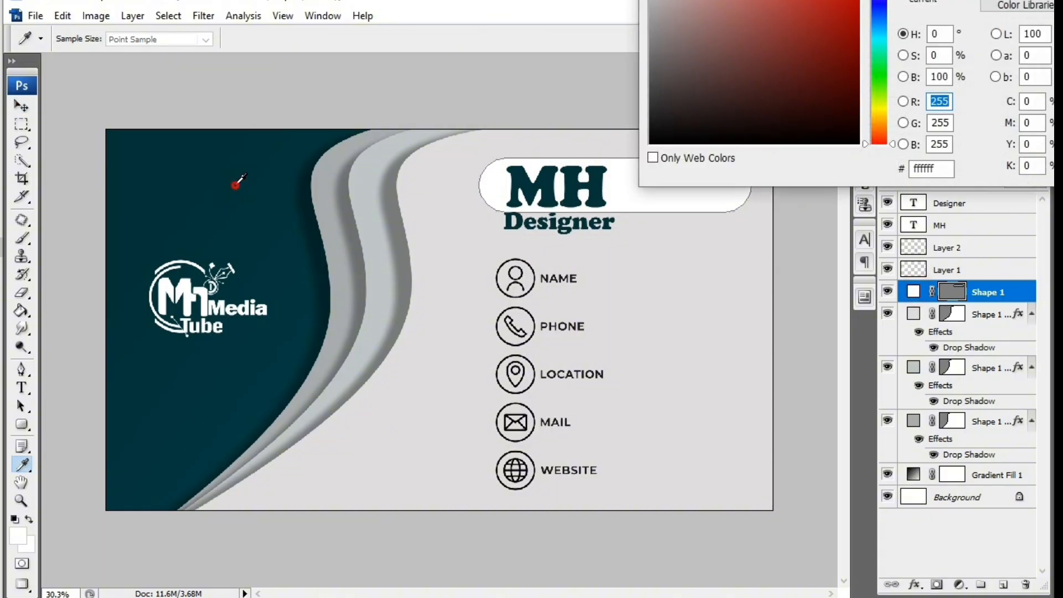
pyautogui.click(238, 183)
pyautogui.press('Return')
# Step: Set the "MH" text colour to the light grey dfdcdc sampled from the card background
pyautogui.click(572, 190)
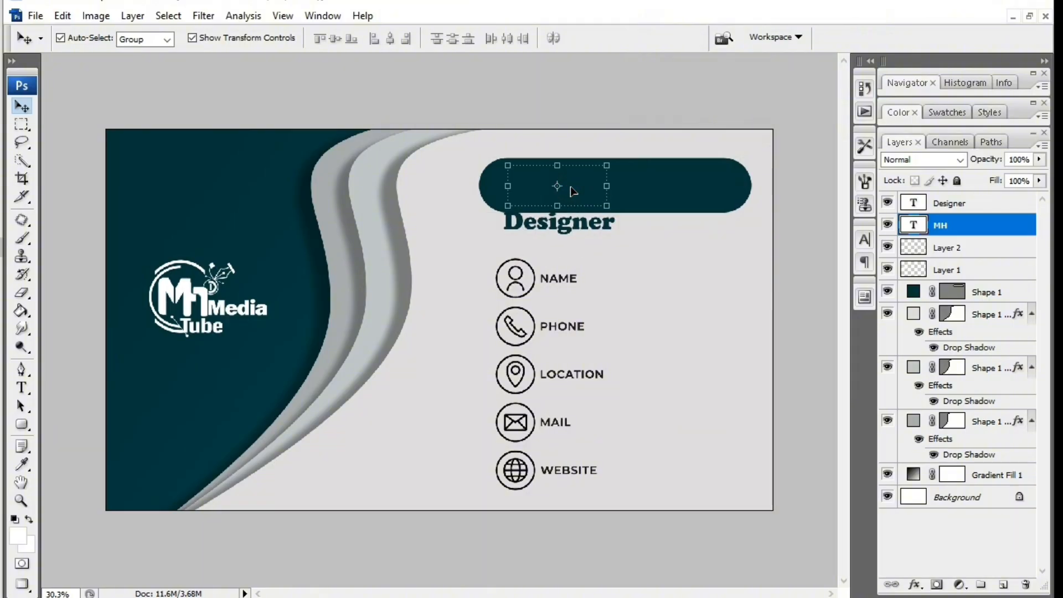
pyautogui.click(987, 234)
pyautogui.click(862, 242)
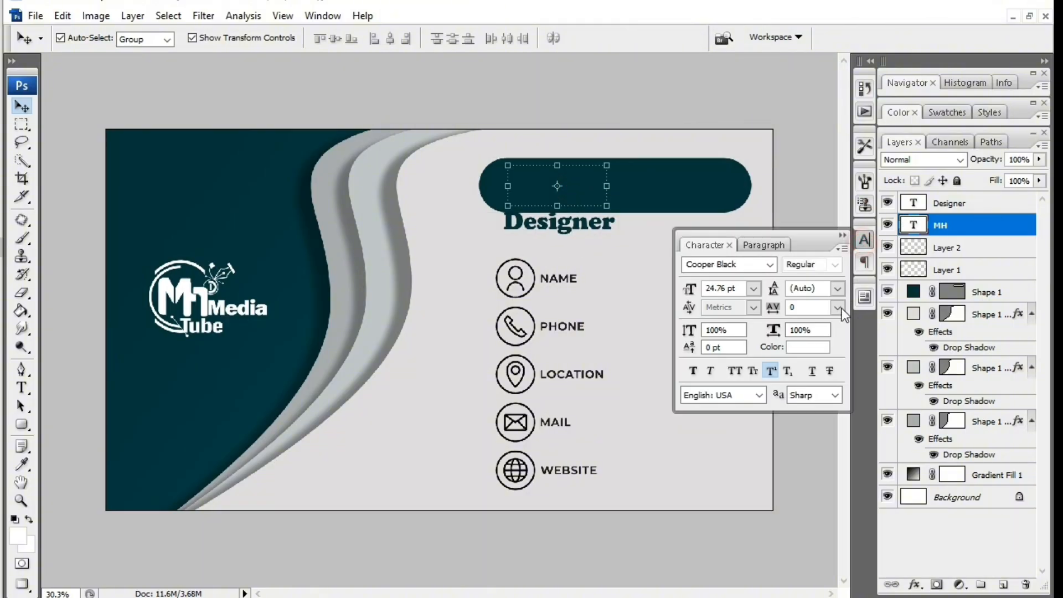
pyautogui.click(807, 348)
pyautogui.click(455, 232)
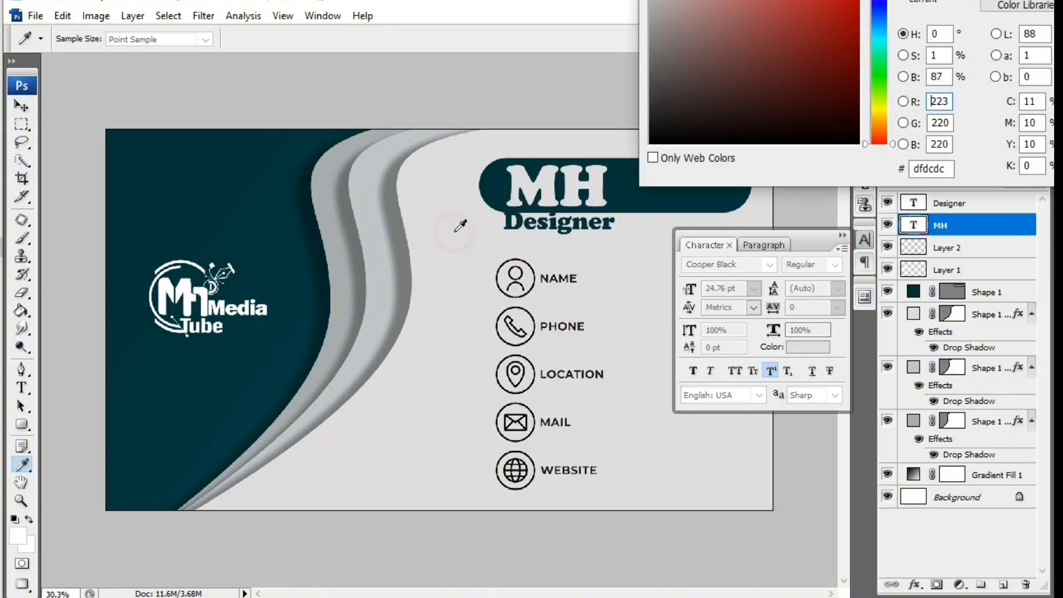
pyautogui.press('Return')
pyautogui.press('v')
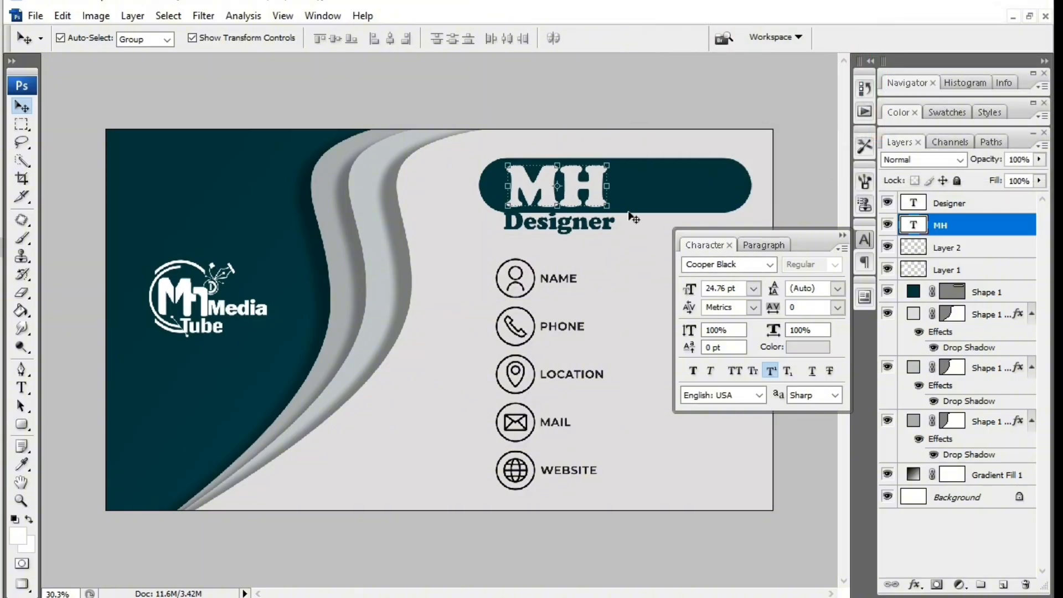
# Step: Nudge "MH" slightly up and right within the teal rounded rectangle
pyautogui.press('Up')
pyautogui.click(841, 237)
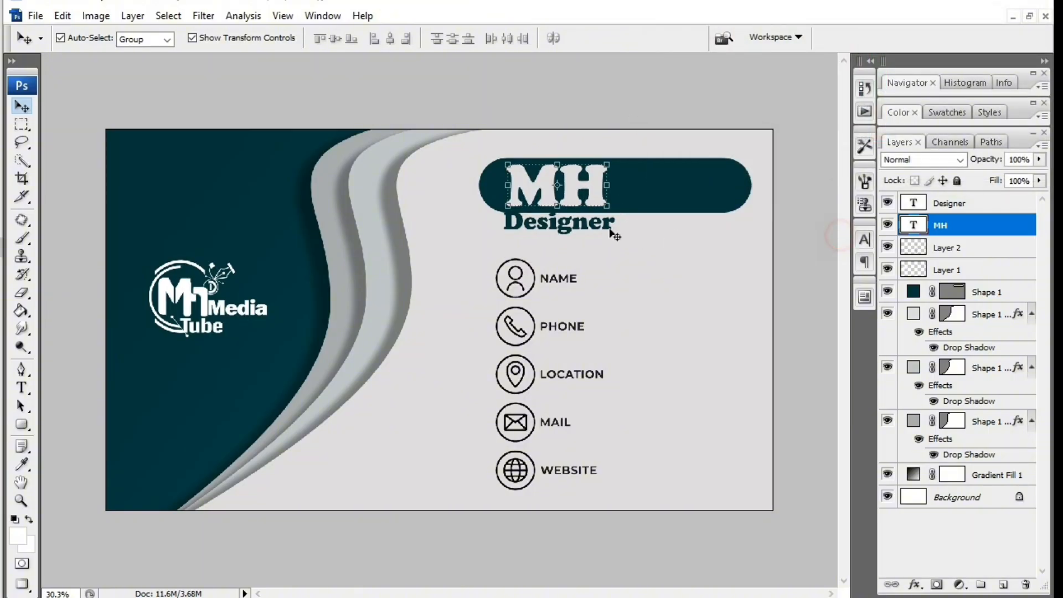
pyautogui.press('Up')
pyautogui.press('Right')
# Step: Nudge "Designer" slightly down, away from the teal rounded rectangle
pyautogui.click(612, 261)
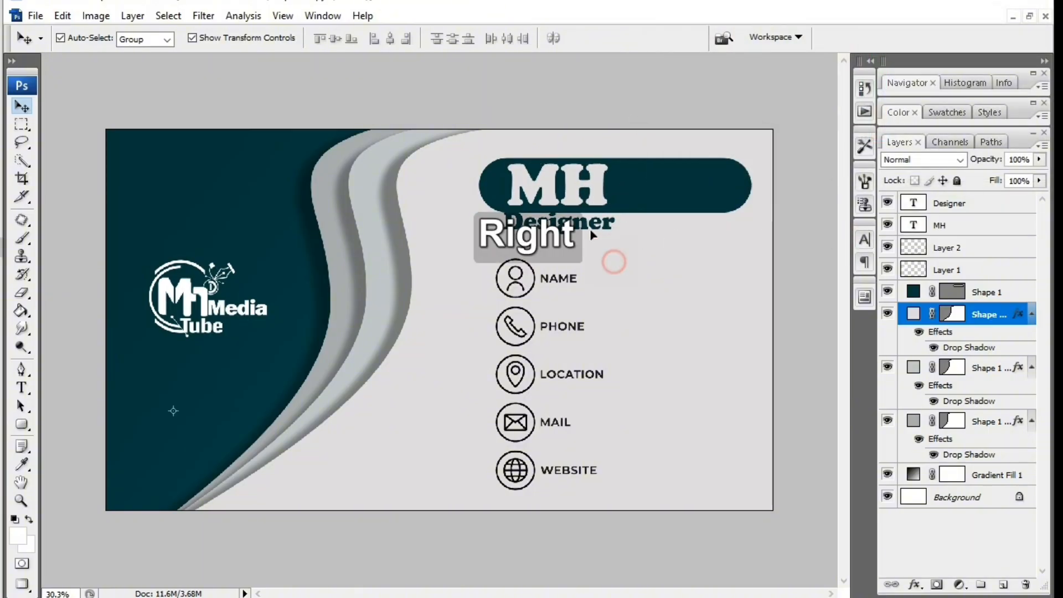
pyautogui.click(598, 235)
pyautogui.press('Down')
pyautogui.press('Right')
pyautogui.press('Left')
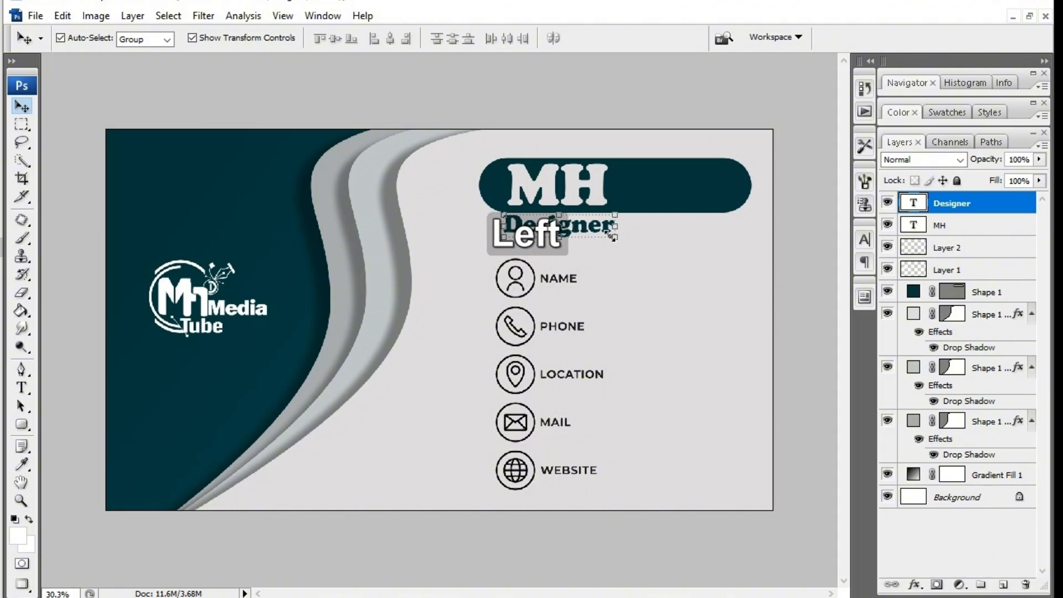
# Step: Try stretching the teal rounded rectangle to about 141.7% width, past the card's right edge
pyautogui.click(685, 196)
pyautogui.moveTo(762, 192); pyautogui.dragTo(844, 195)
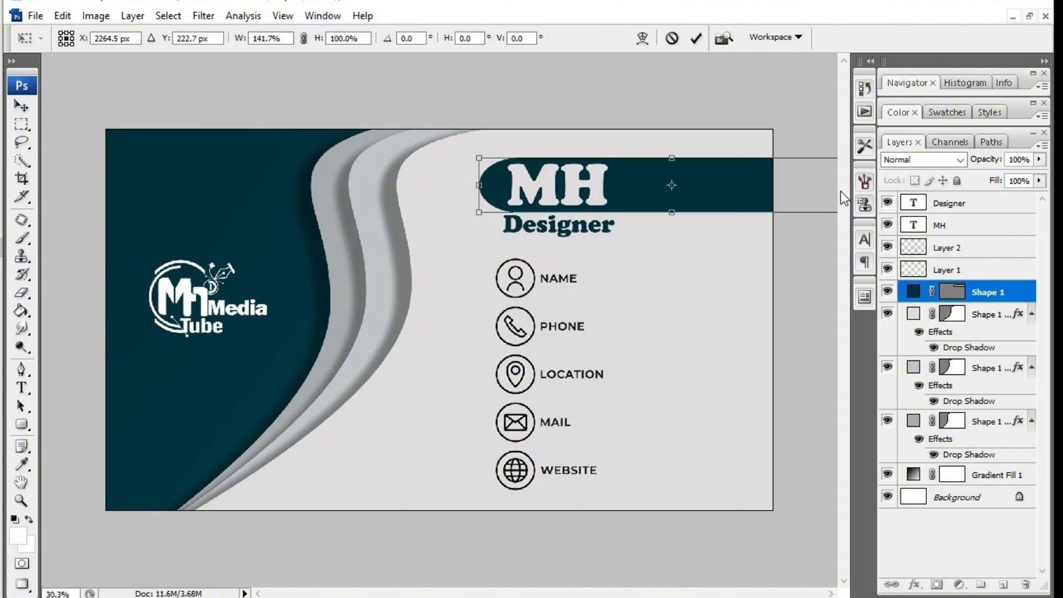
pyautogui.press('Return')
pyautogui.hotkey('ctrl', 'z')
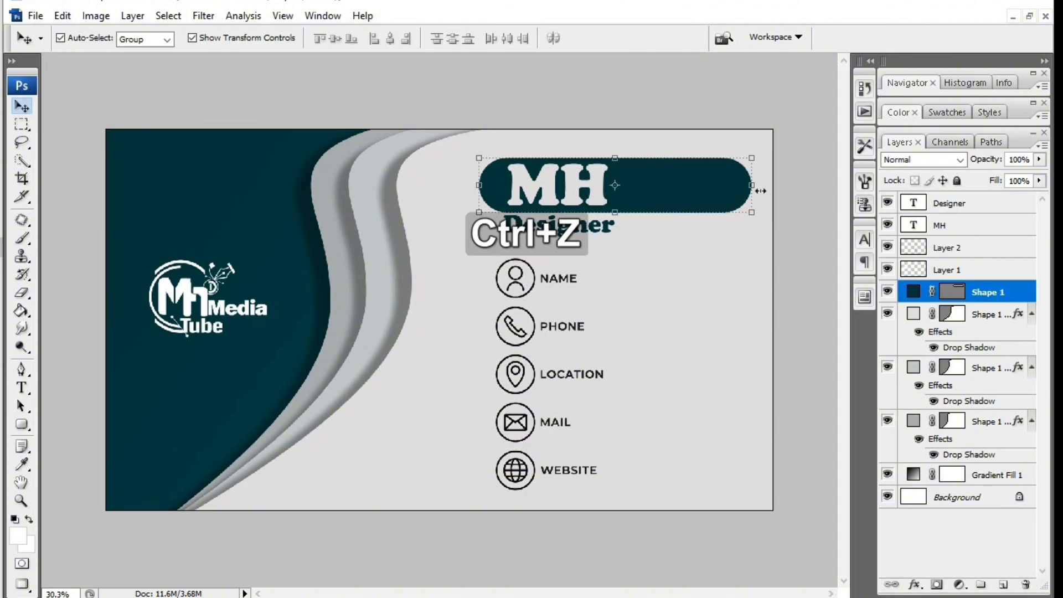
# Step: Narrow the teal rounded rectangle to about 70.7% width and nudge it left to centre it behind "MH"
pyautogui.moveTo(761, 191); pyautogui.dragTo(673, 195)
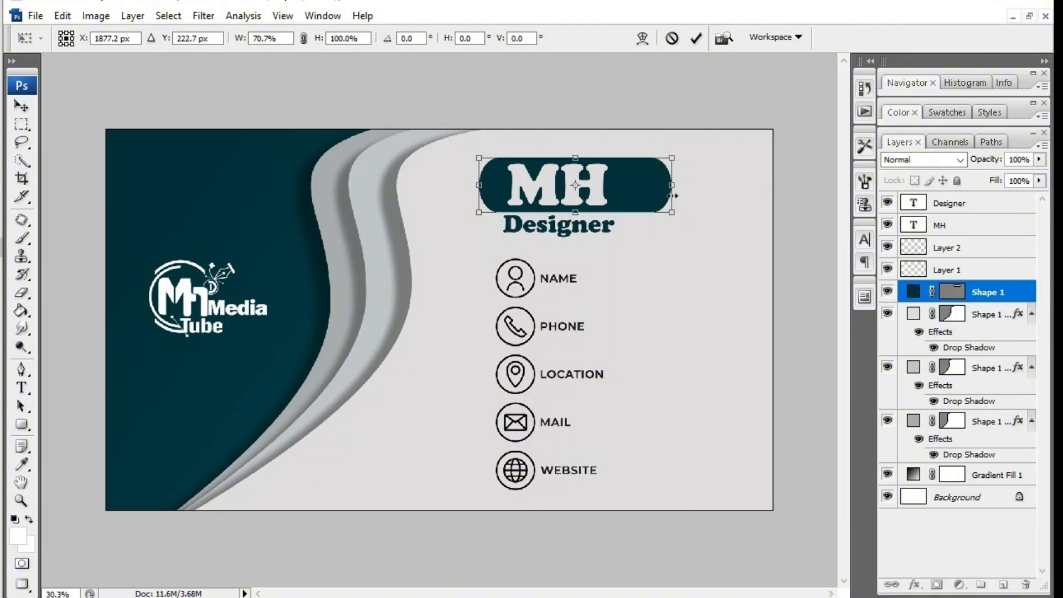
pyautogui.press('Return')
pyautogui.press('Left')
pyautogui.press('Left')
pyautogui.press('Left')
pyautogui.press('Left')
pyautogui.press('Left')
pyautogui.press('Left')
pyautogui.press('Left')
pyautogui.press('Left')
pyautogui.press('Left')
pyautogui.press('Left')
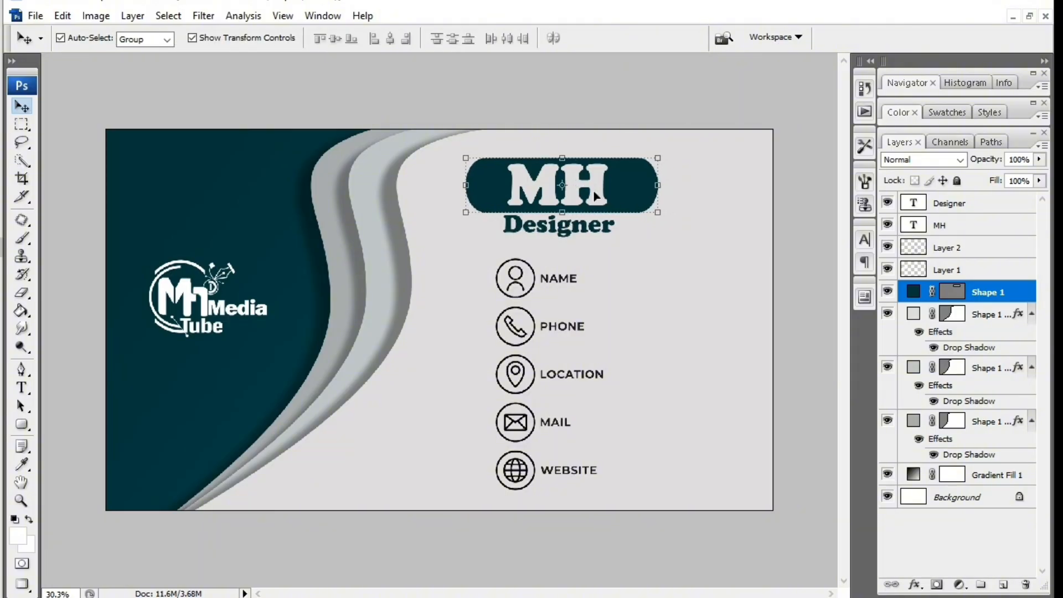
pyautogui.press('Right')
pyautogui.press('Right')
# Step: Nudge "Designer" down a little more to widen its gap below the teal rounded rectangle
pyautogui.click(636, 258)
pyautogui.click(612, 230)
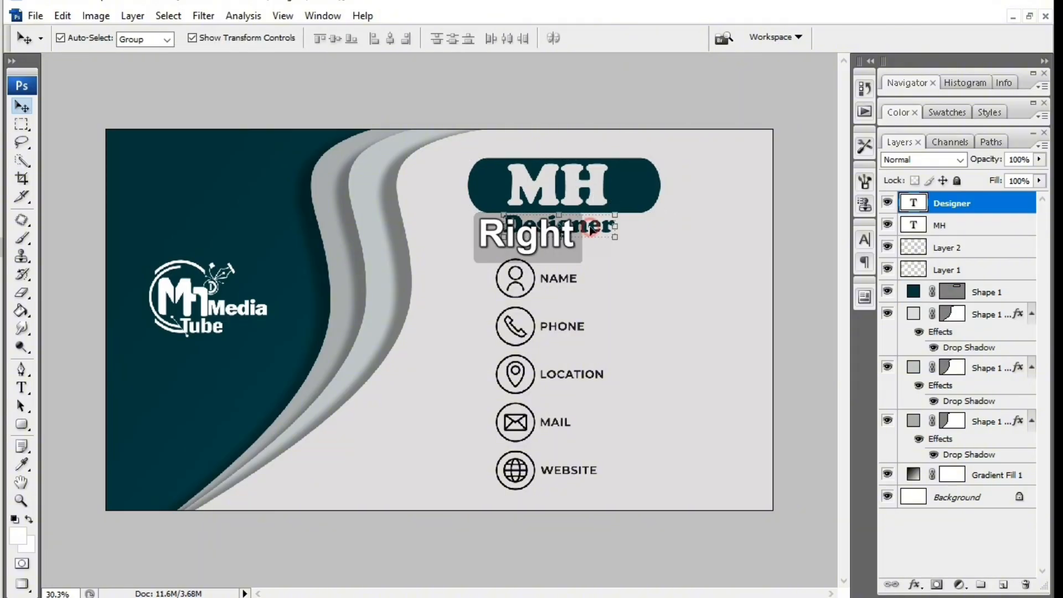
pyautogui.press('Down')
pyautogui.click(603, 284)
pyautogui.scroll(-2, 600, 285)
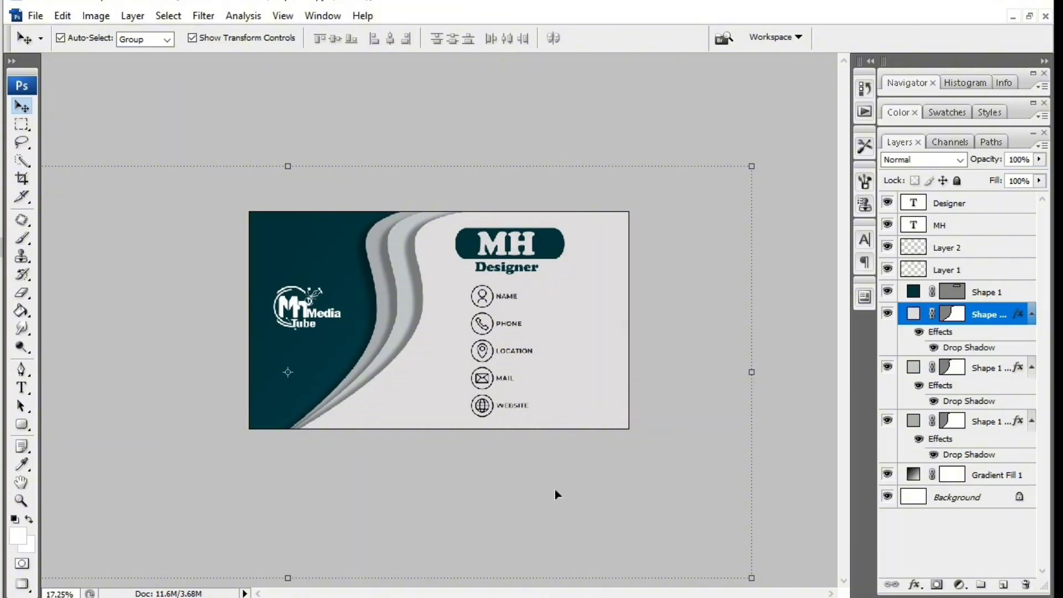
# Step: Open the QR code image October10-112827AM from the file folder in Photoshop alongside the card document
pyautogui.click(1029, 16)
pyautogui.press('alt')
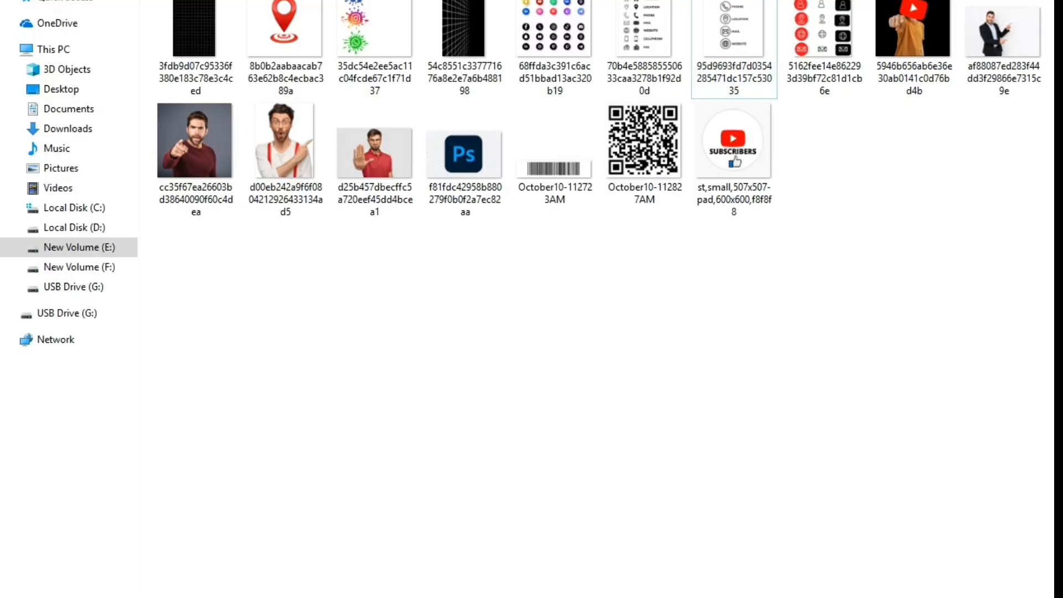
pyautogui.click(650, 185)
pyautogui.moveTo(653, 185); pyautogui.dragTo(545, 589)
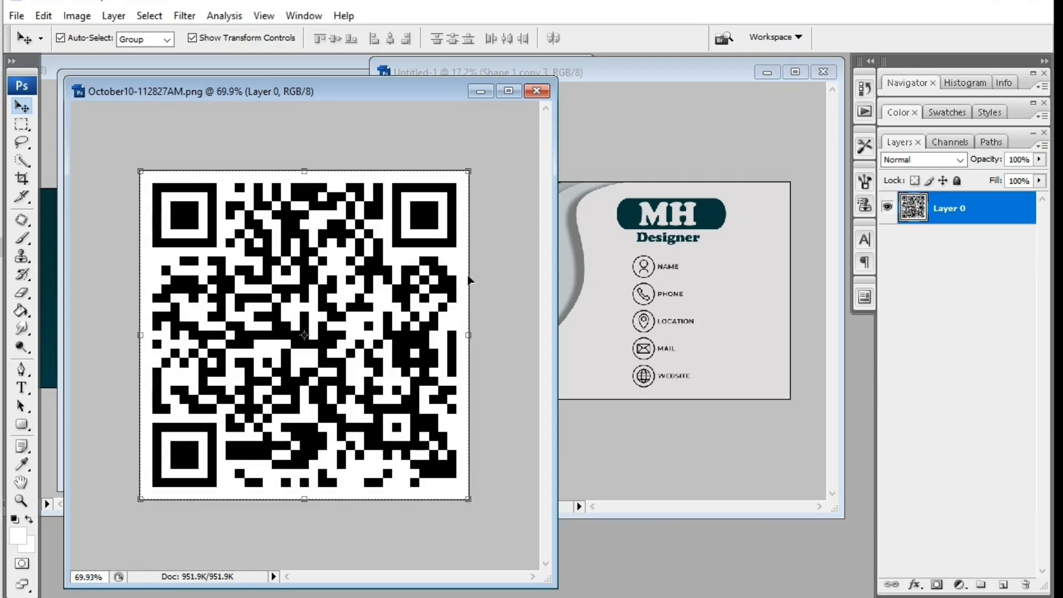
# Step: Copy the QR code into the card, scale it down near the lower edge between the curves and the website icon, and maximize the card document
pyautogui.moveTo(357, 269); pyautogui.dragTo(571, 378)
pyautogui.hotkey('ctrl', 't')
pyautogui.press('Return')
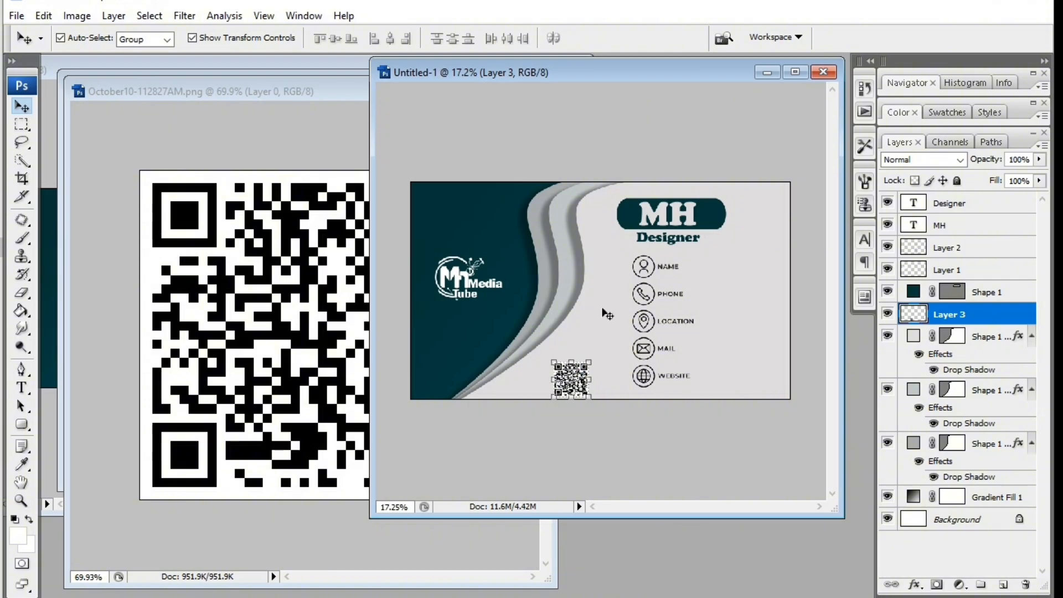
pyautogui.scroll(-1, 645, 262)
pyautogui.click(799, 257)
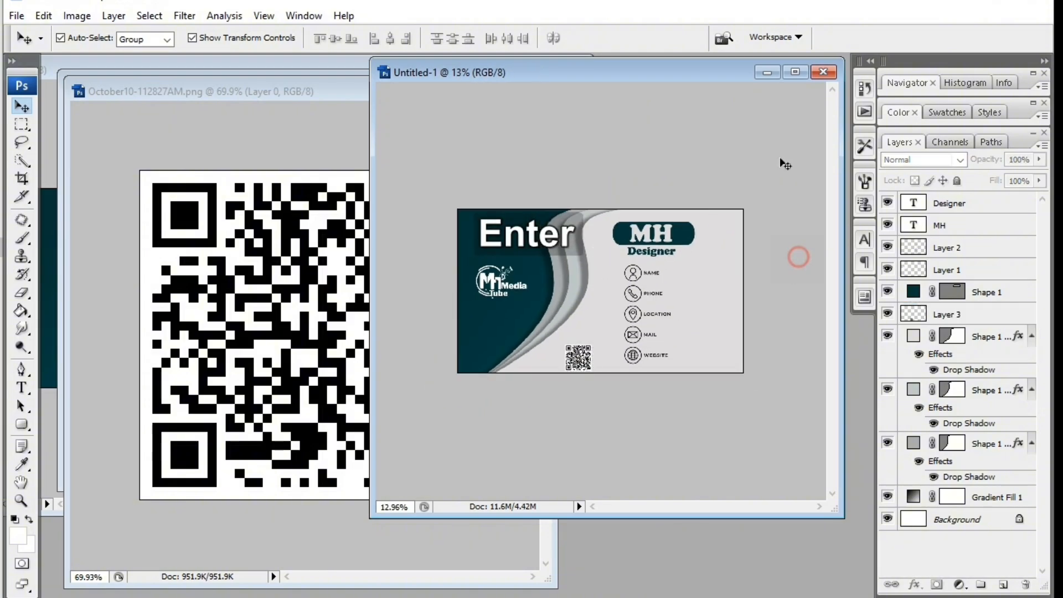
pyautogui.click(796, 73)
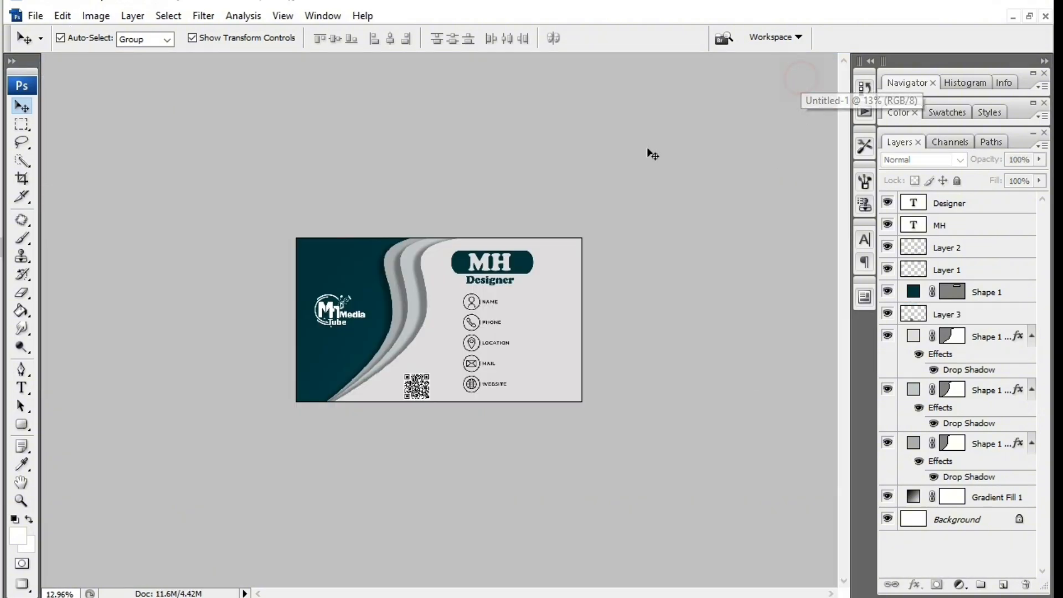
pyautogui.scroll(4, 507, 318)
pyautogui.click(722, 287)
pyautogui.scroll(3, 504, 286)
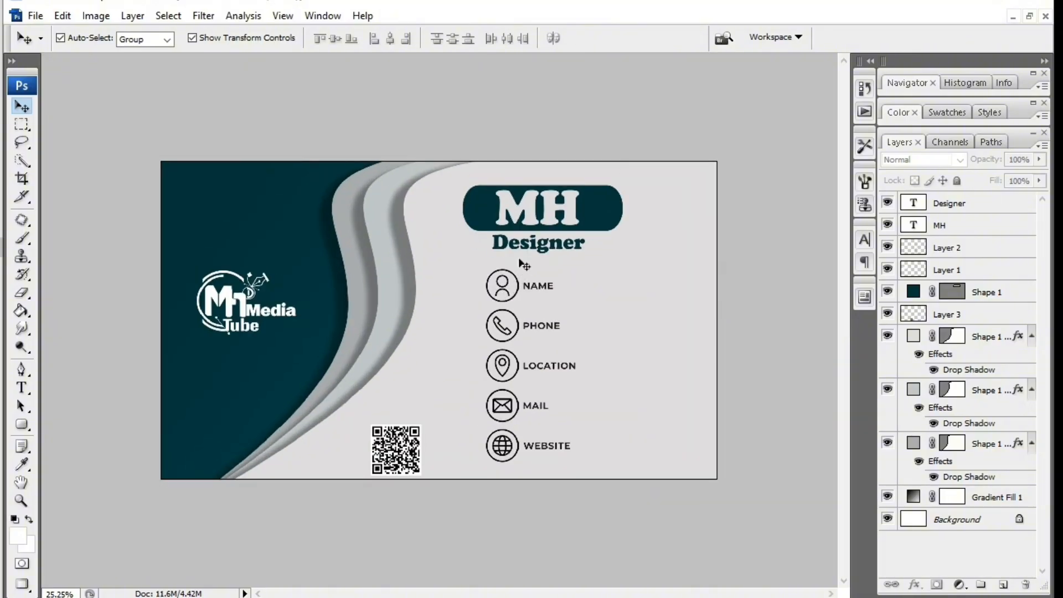
pyautogui.scroll(-2, 523, 265)
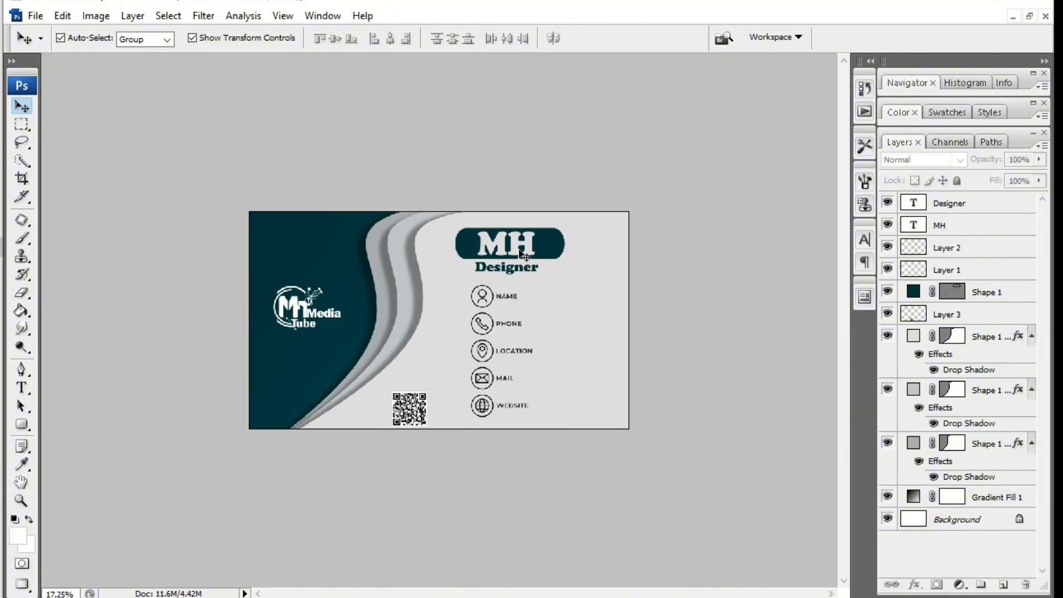
pyautogui.scroll(-1, 505, 308)
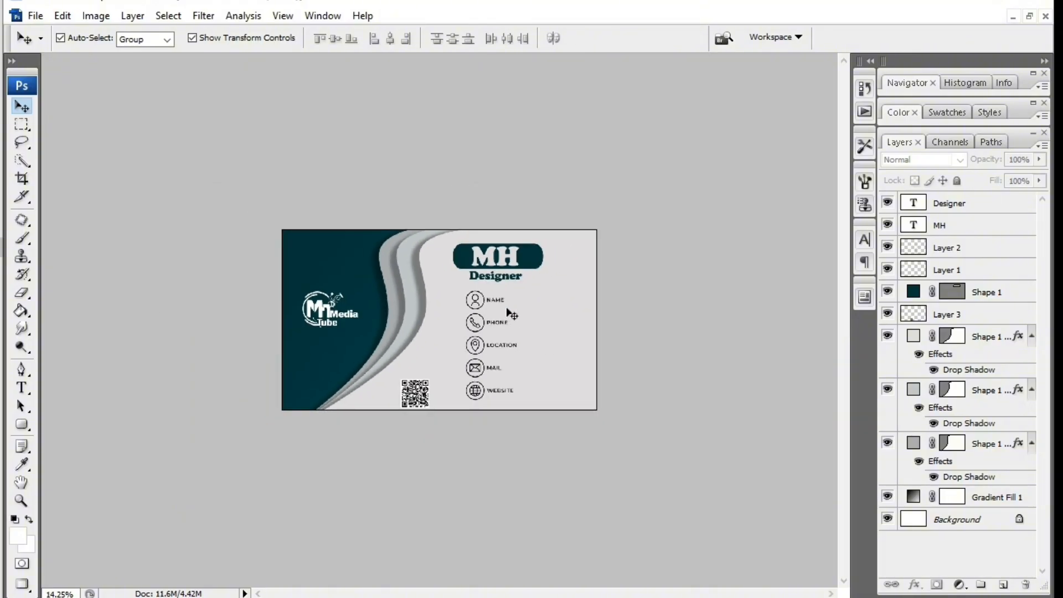
pyautogui.scroll(2, 409, 305)
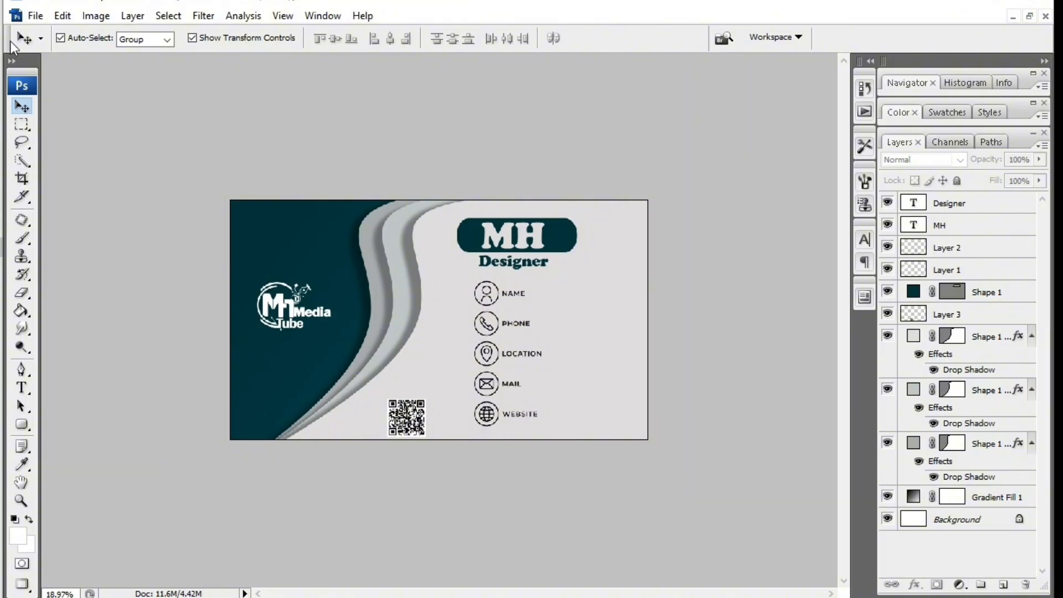
# Step: Start saving the card under a new name in the desktop folder 900, with JPEG as the format
pyautogui.click(35, 16)
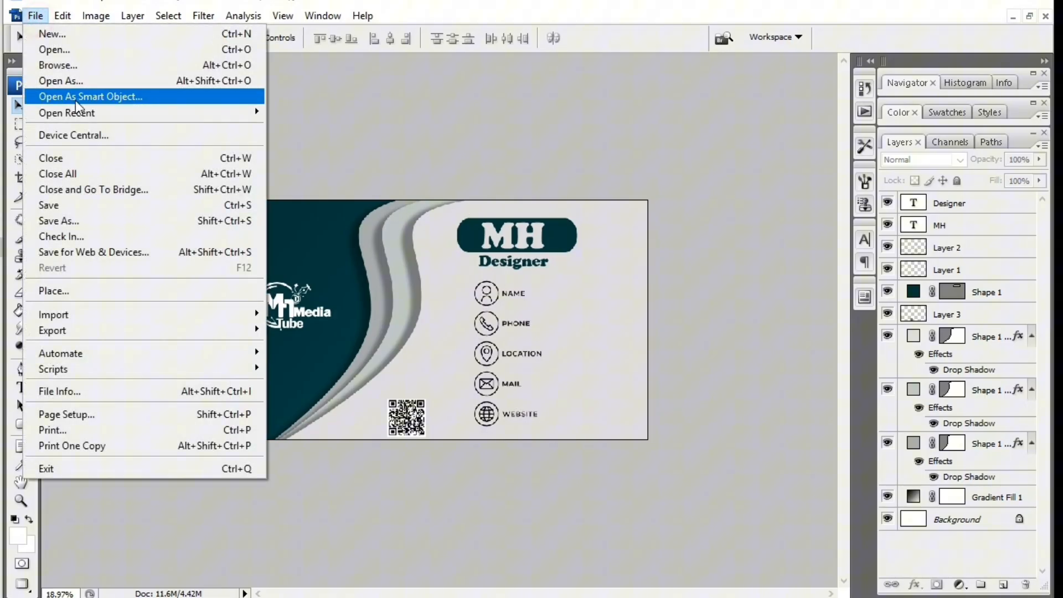
pyautogui.click(81, 221)
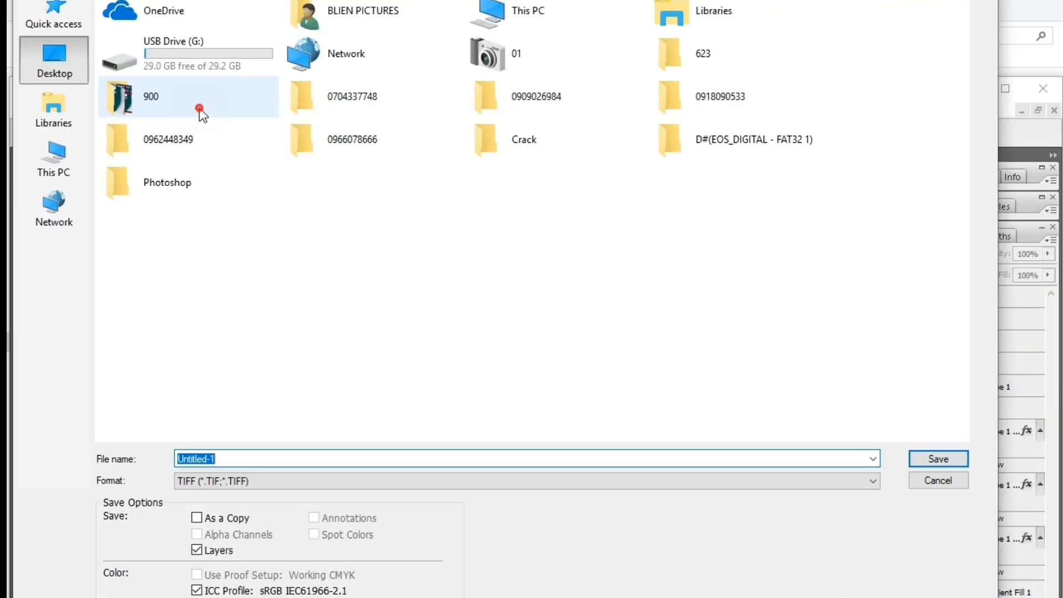
pyautogui.doubleClick(201, 108)
pyautogui.click(265, 481)
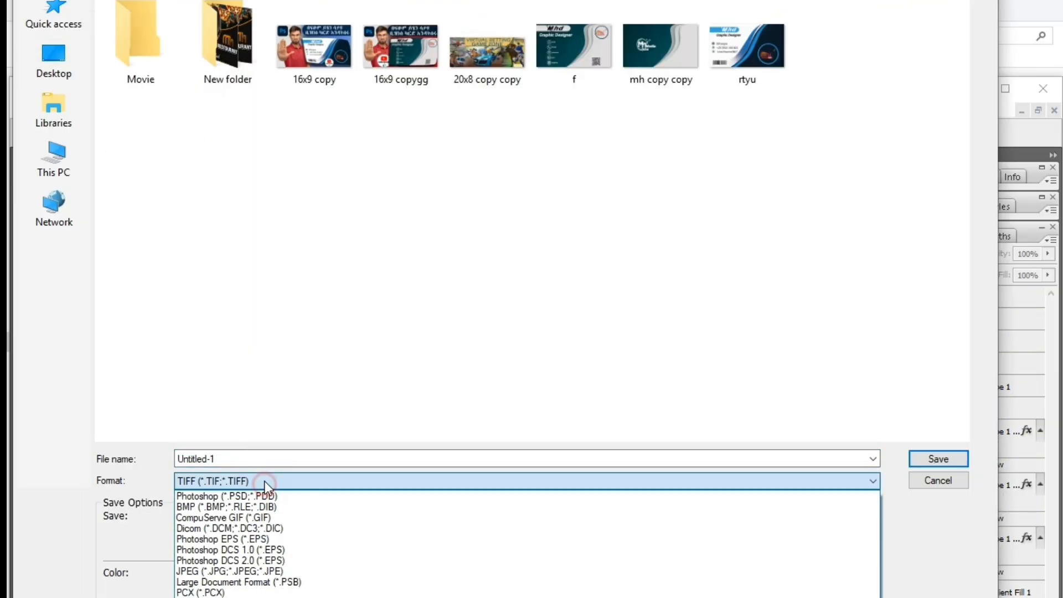
pyautogui.click(238, 571)
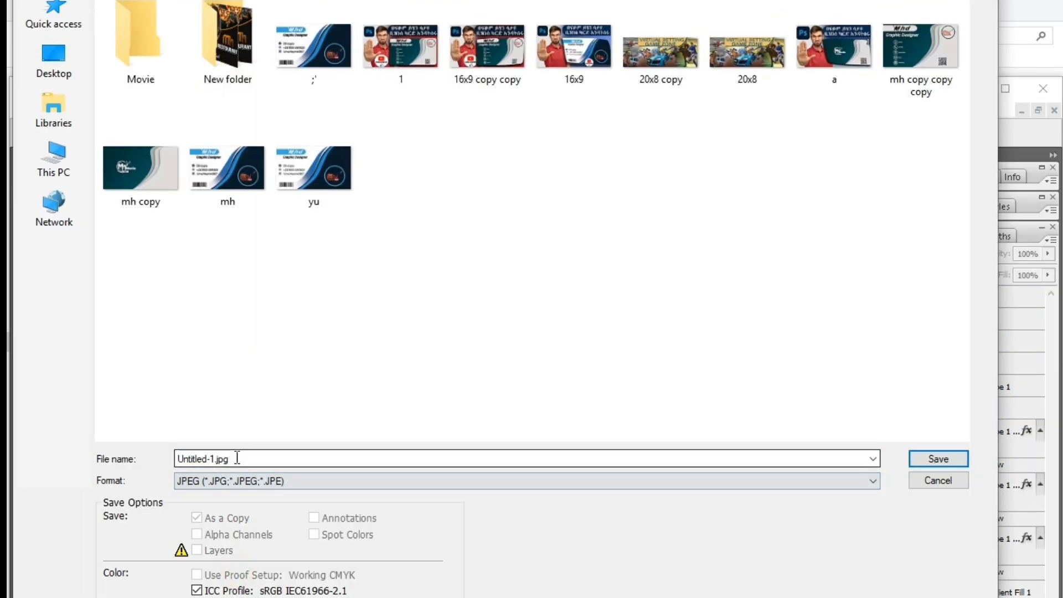
# Step: Name the JPEG file mhj and save it
pyautogui.doubleClick(237, 460)
pyautogui.write('ty')
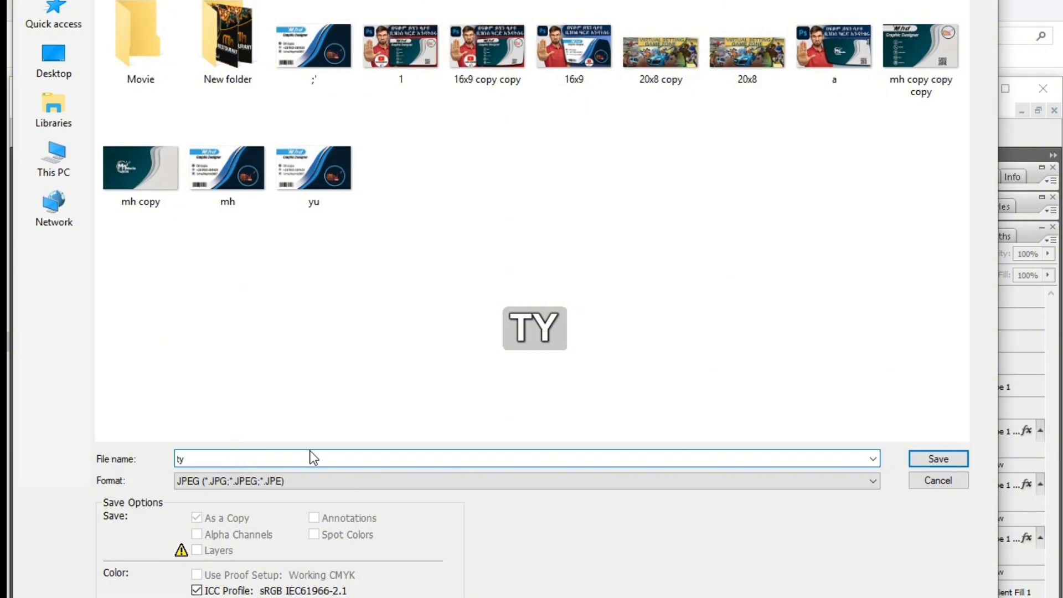
pyautogui.press('BackSpace')
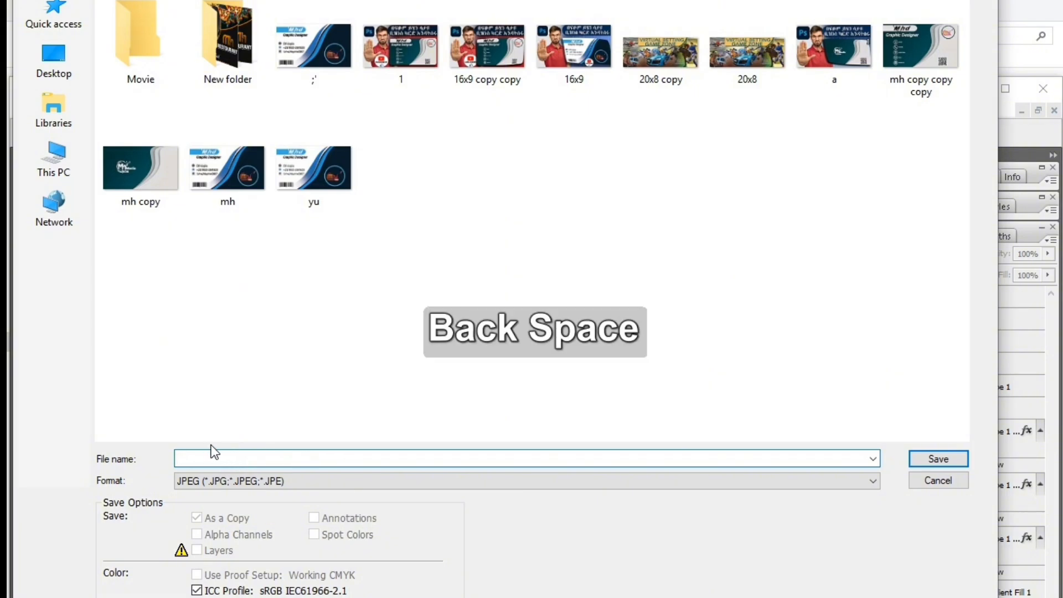
pyautogui.write('mh')
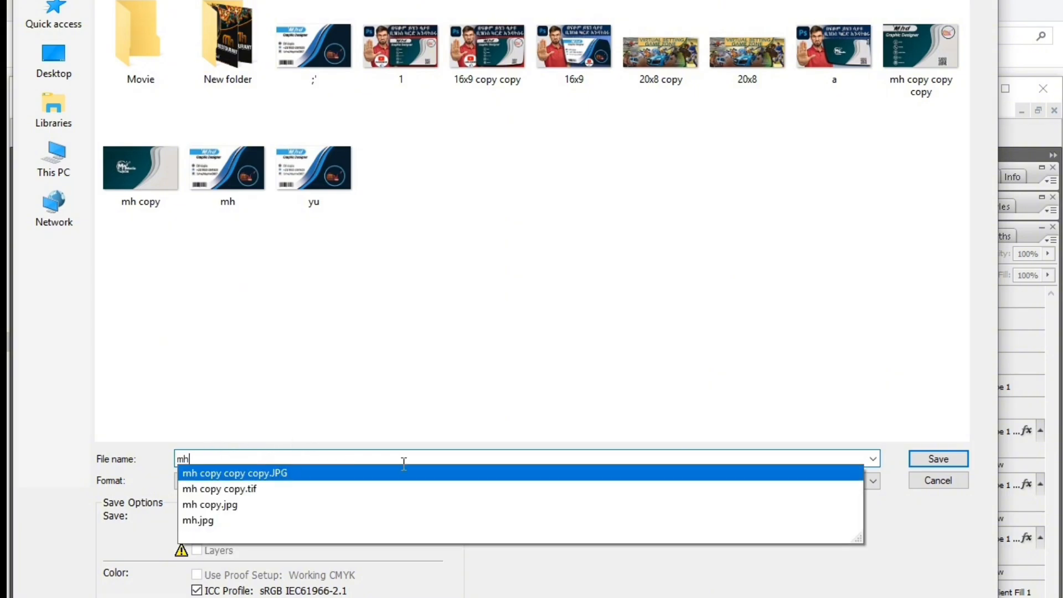
pyautogui.write('j')
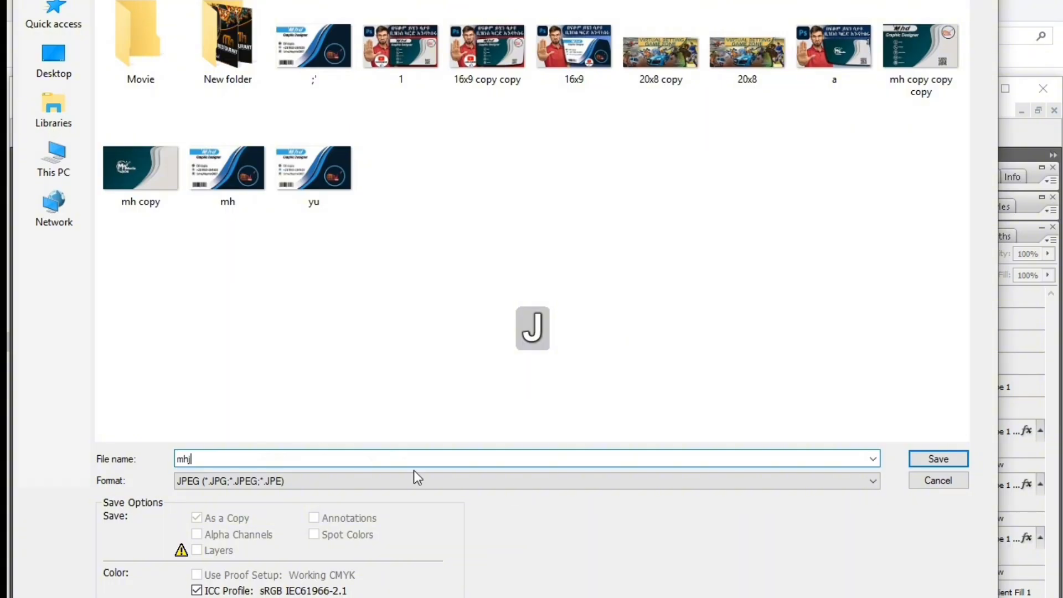
pyautogui.click(938, 459)
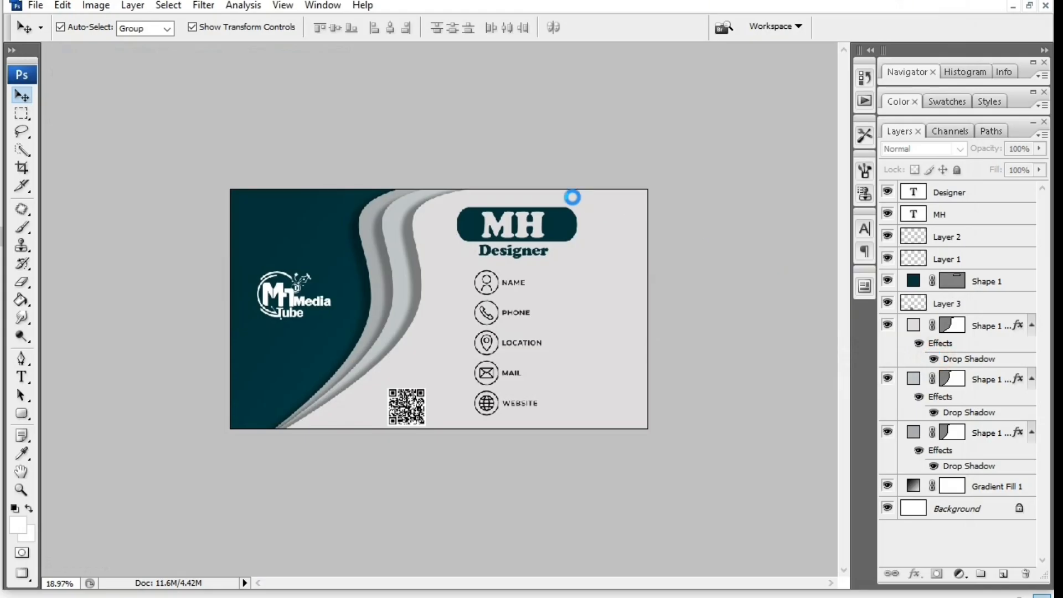
pyautogui.click(628, 31)
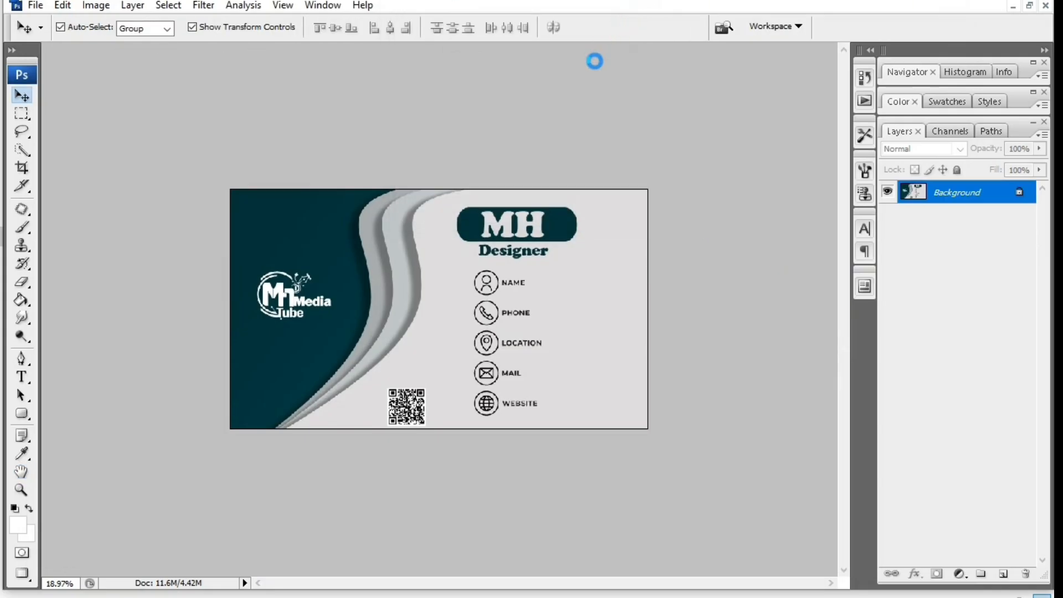
pyautogui.scroll(-5, 486, 224)
pyautogui.scroll(4, 501, 218)
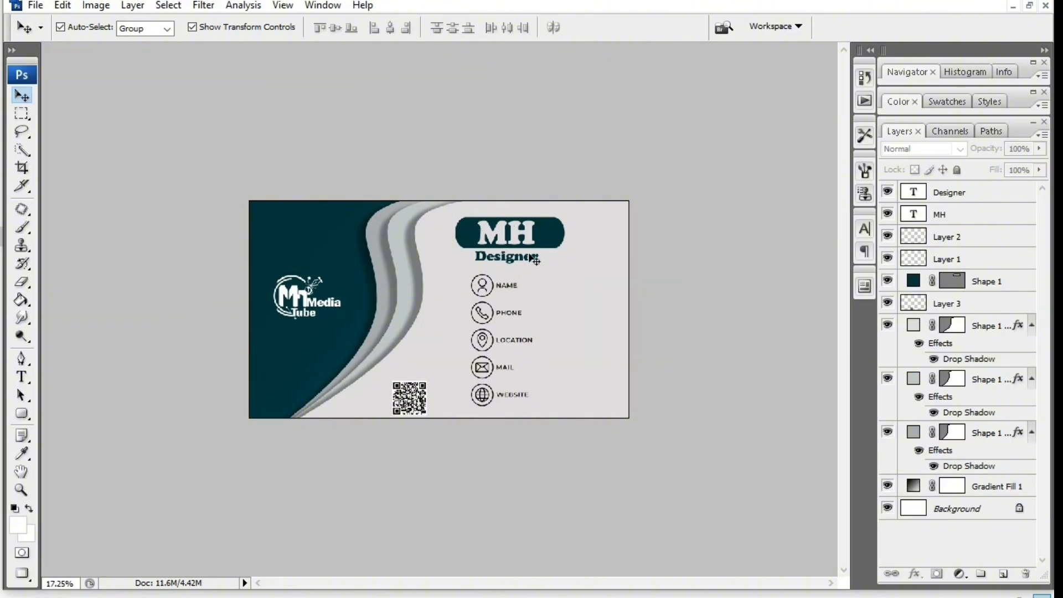